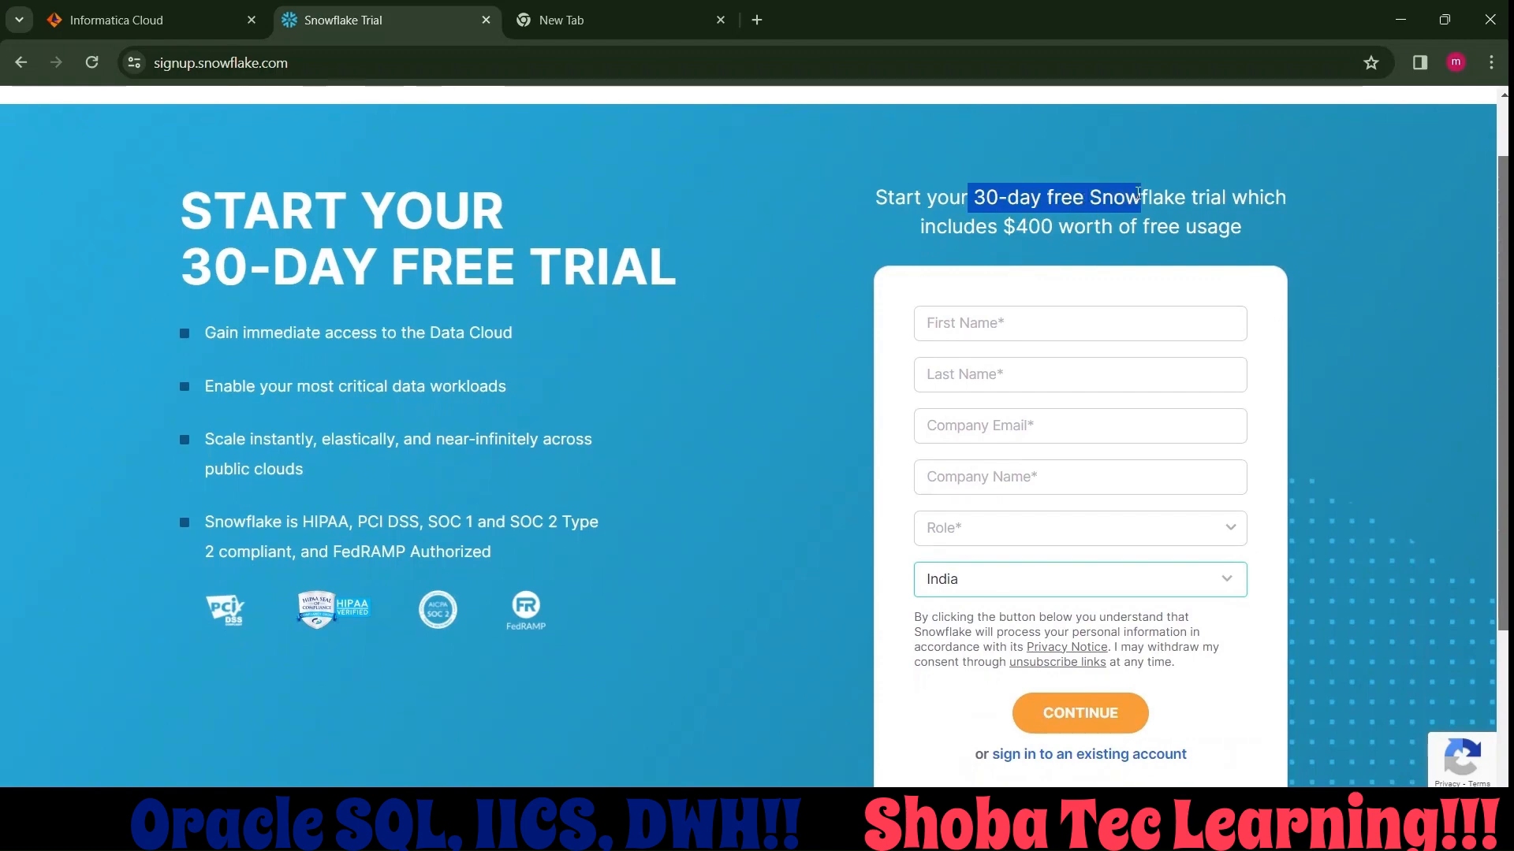
Enter the first name and last name in the Snowflake free trial sign-up form.
scroll(1141, 195, "down", 1)
scroll(1270, 219, "down", 1)
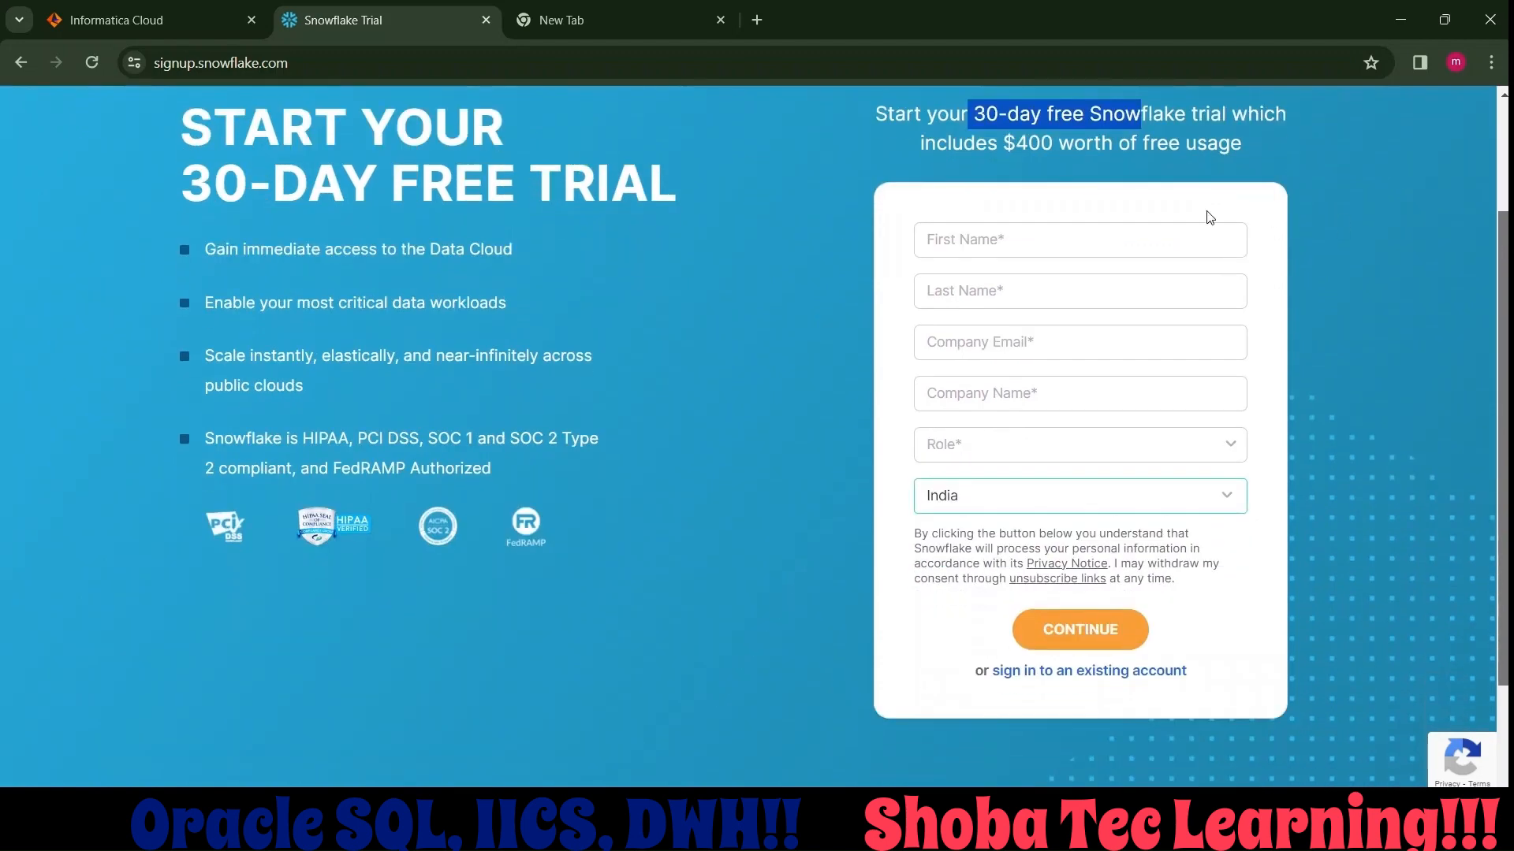
left_click(1092, 231)
type("Shoba")
key("Tab")
type("b")
key("Tab")
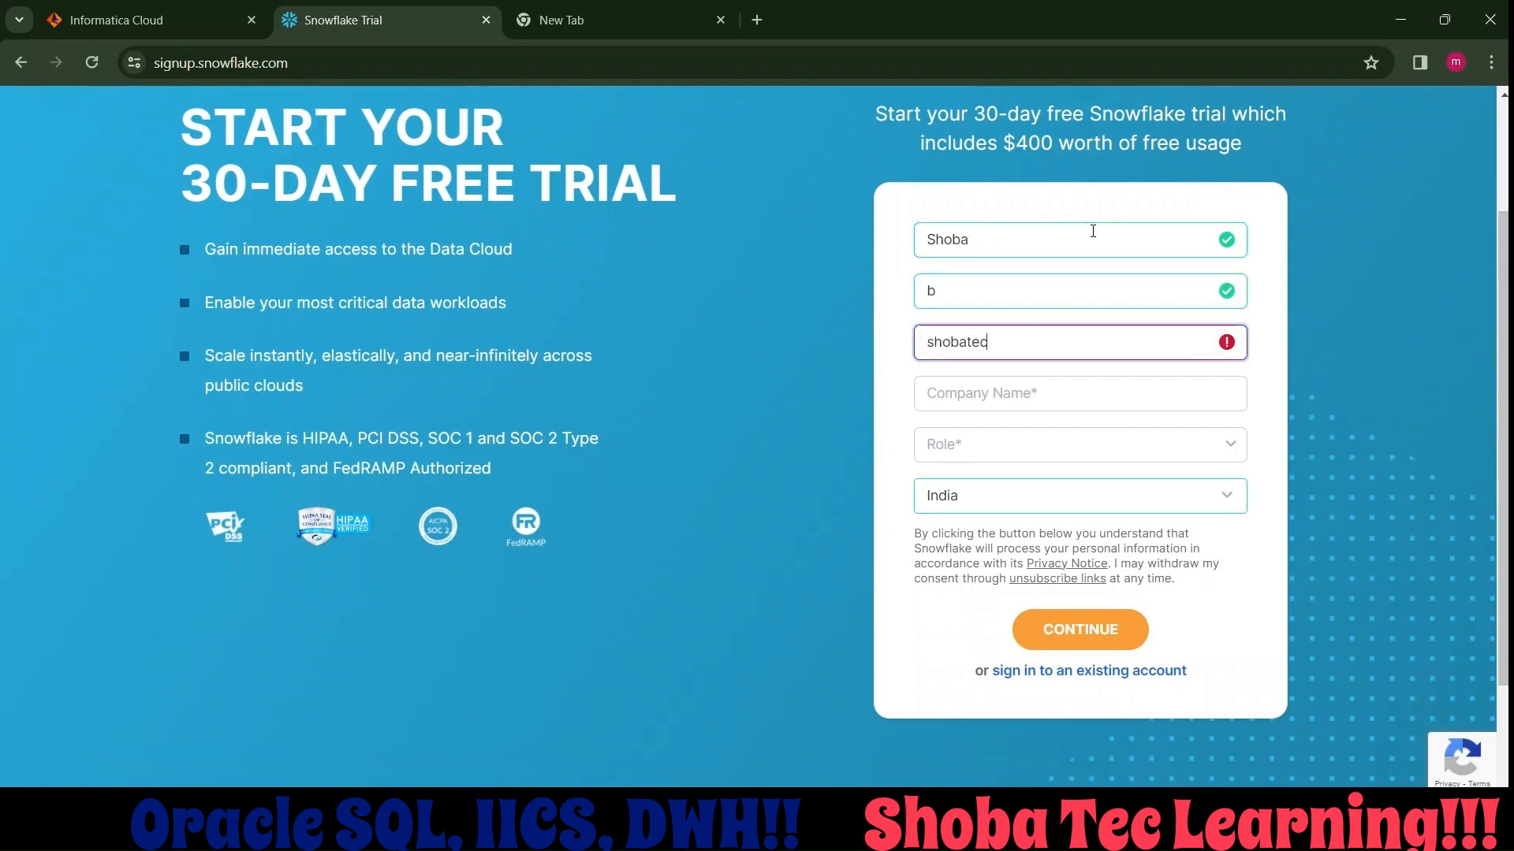
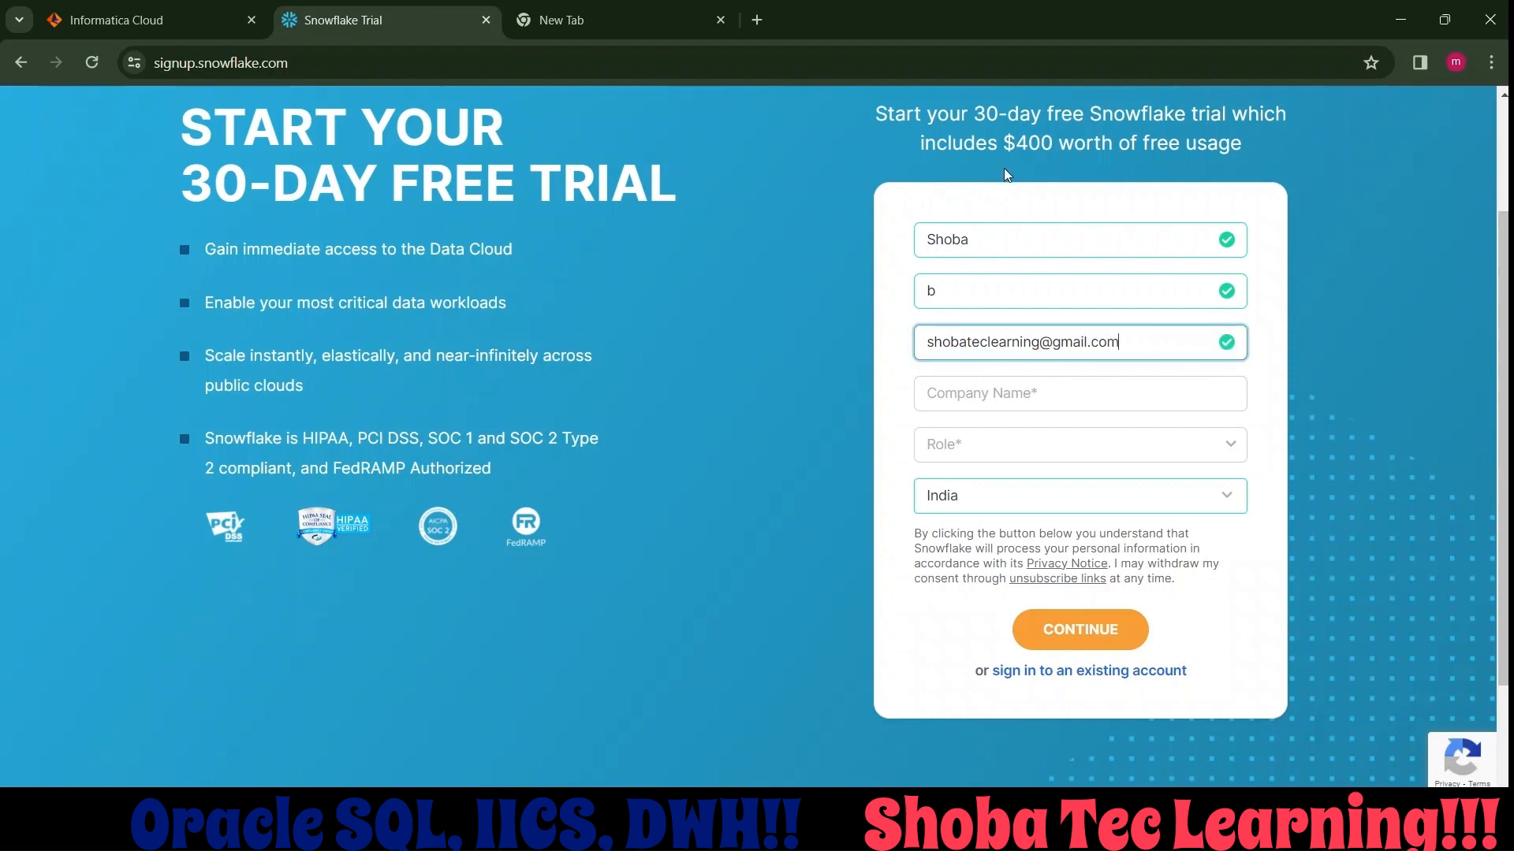
Set the company name to shobatec and the role to Data Engineer, and continue to the edition and cloud provider choices.
left_click(1041, 397)
type("shov")
type("batec")
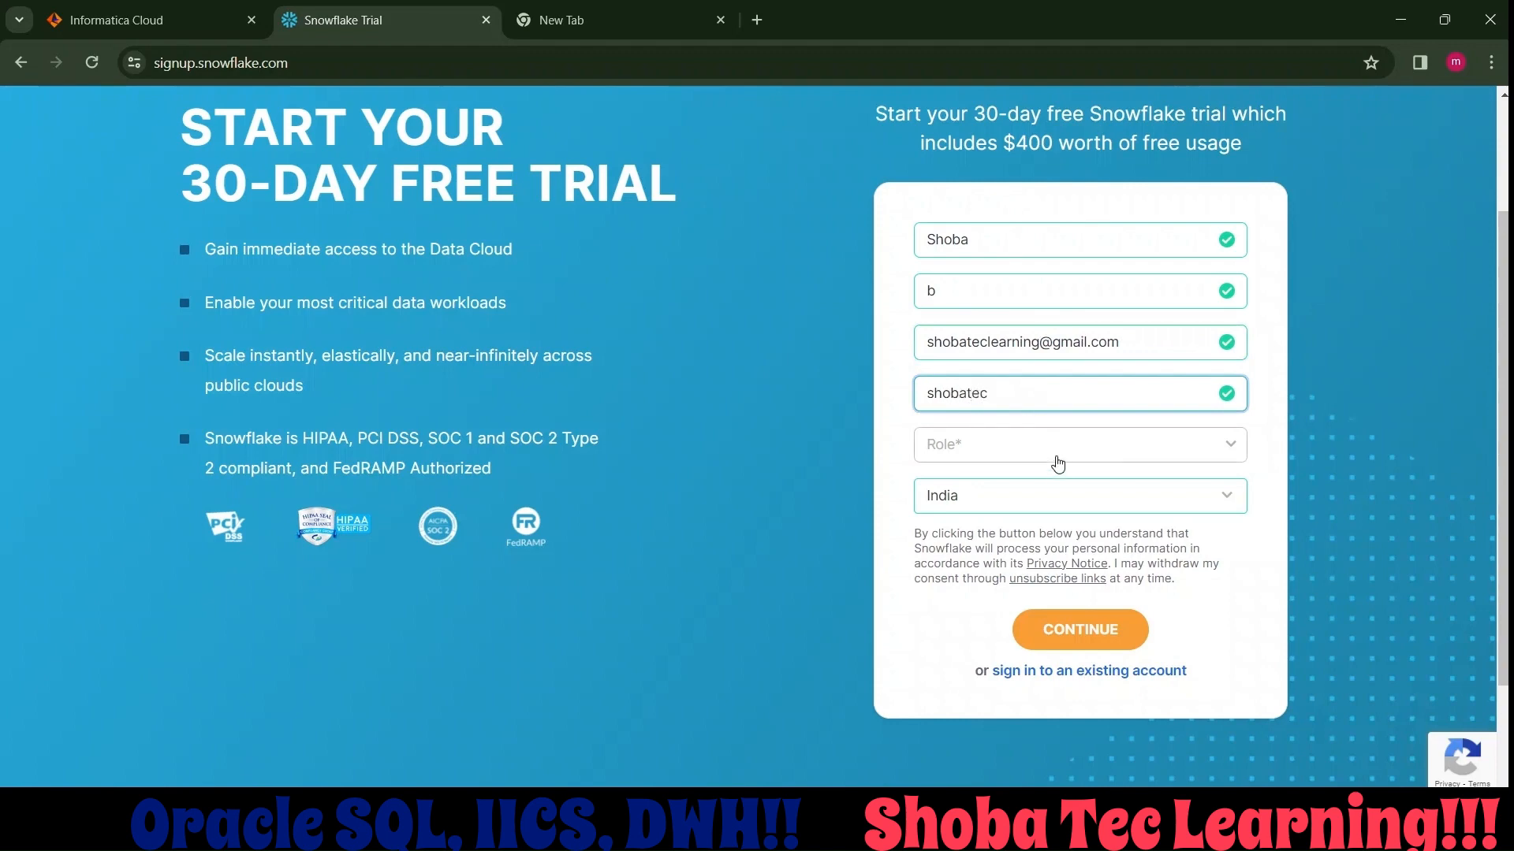
left_click(1050, 445)
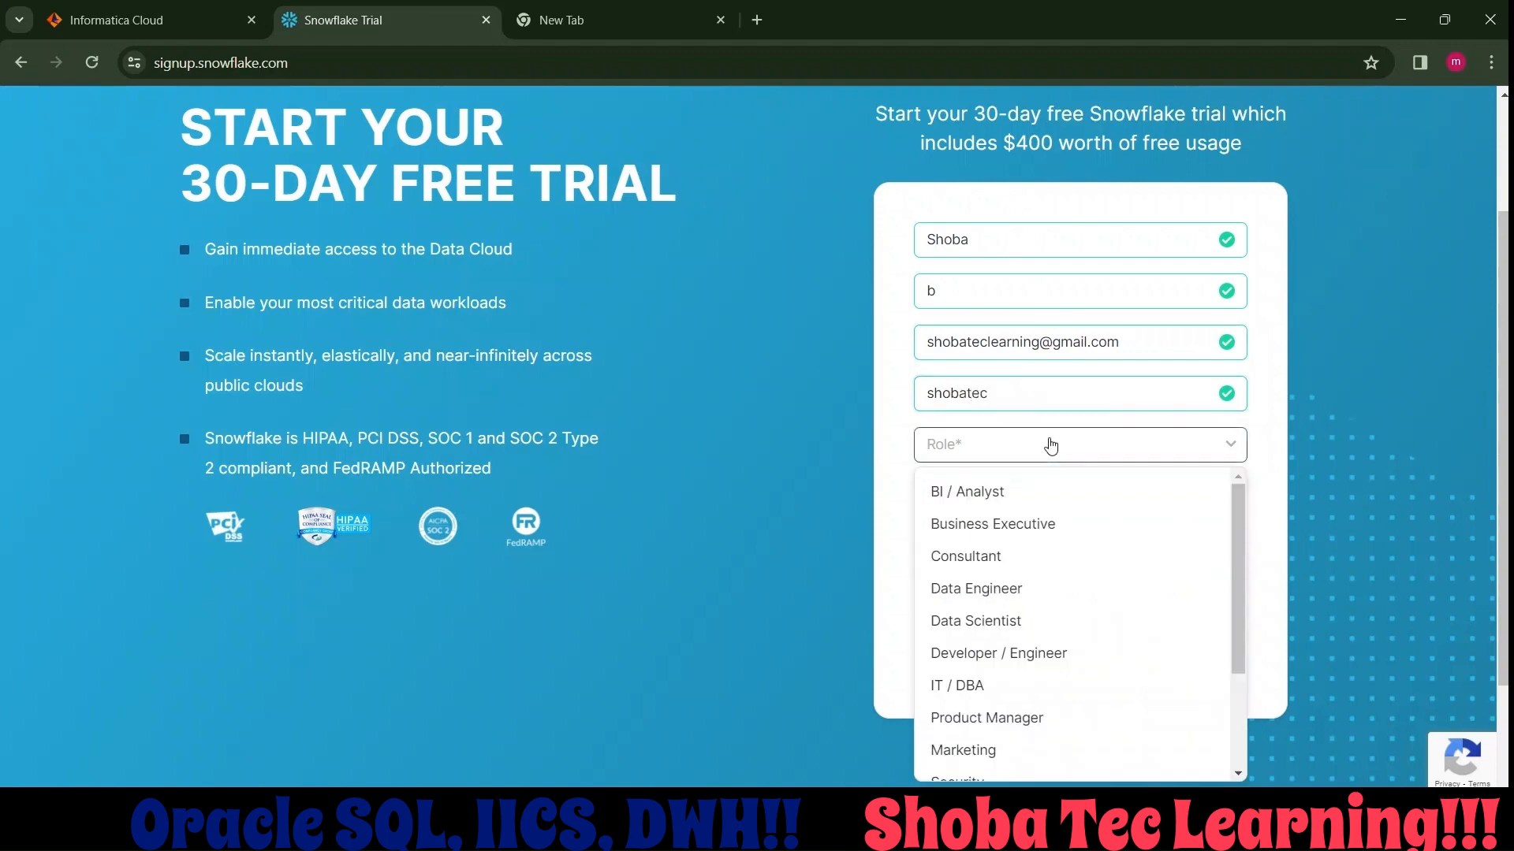
left_click(1078, 599)
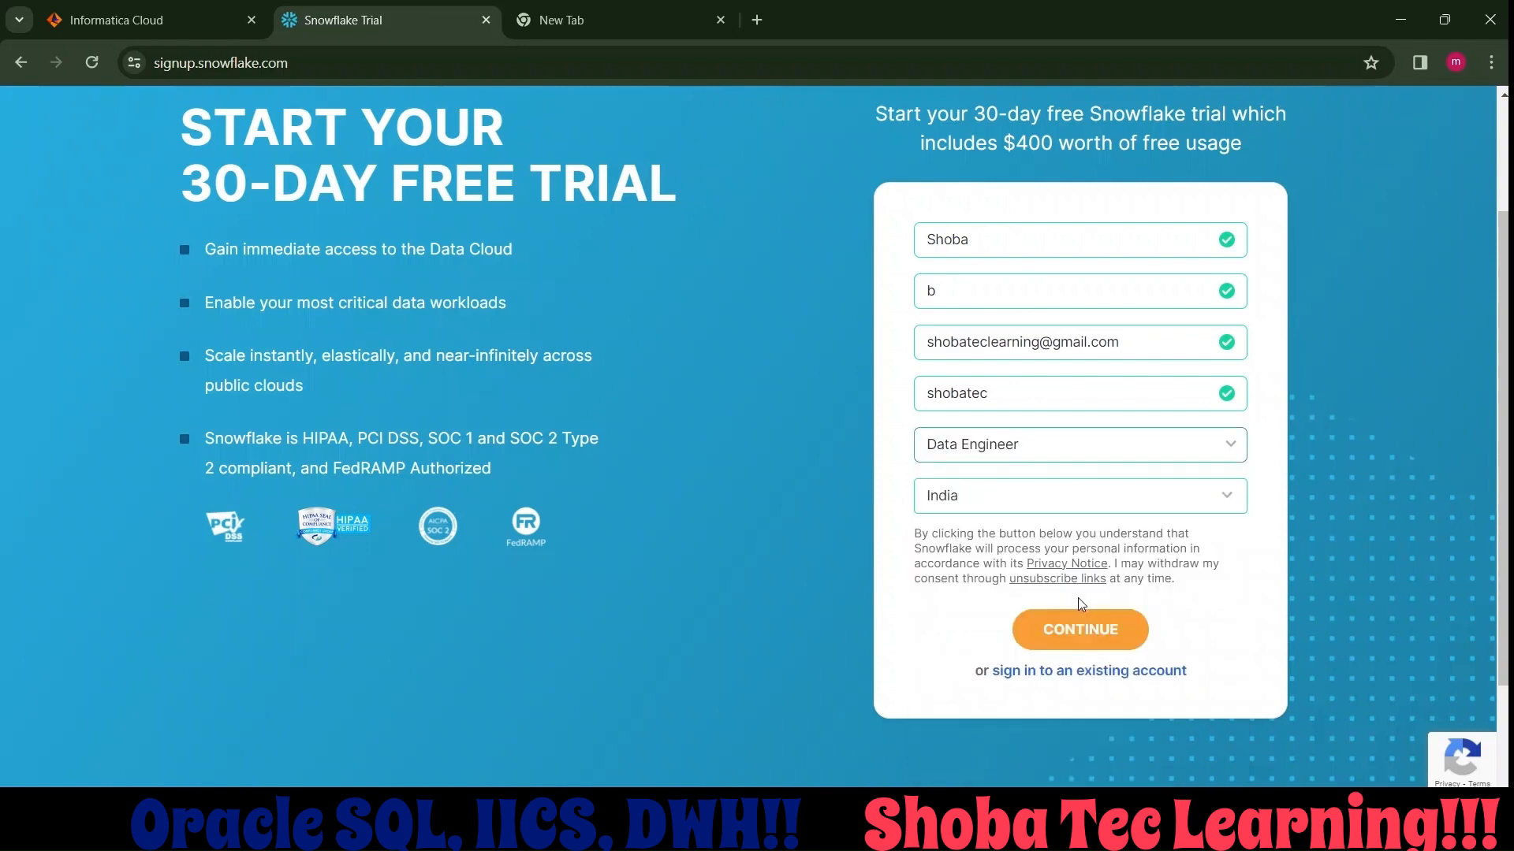
left_click(1077, 628)
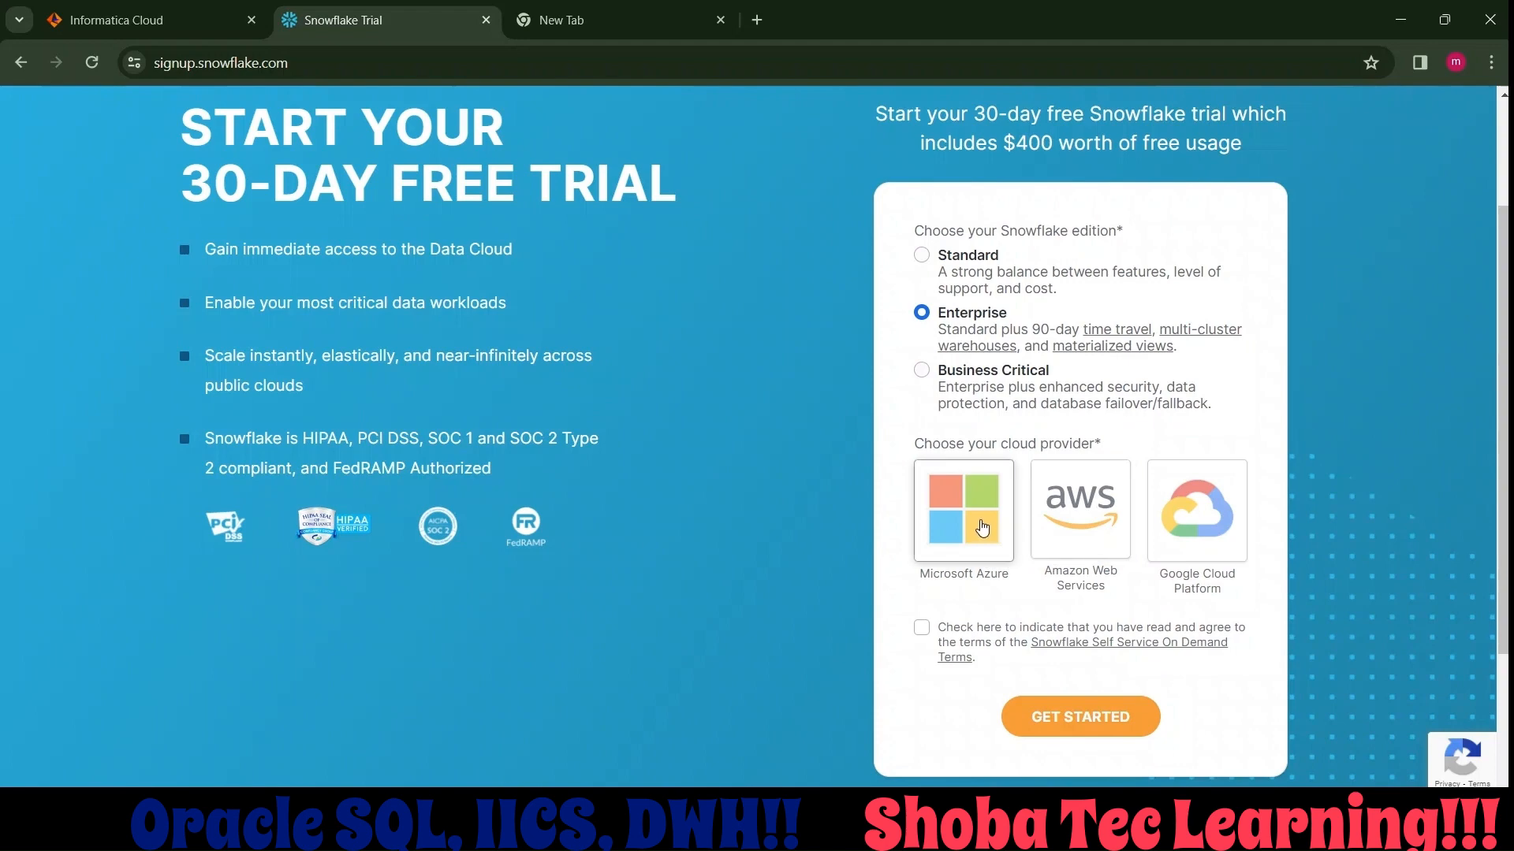
Choose Google Cloud Platform as the cloud provider, accept the Self Service On Demand Terms and submit the sign-up.
left_click(1181, 493)
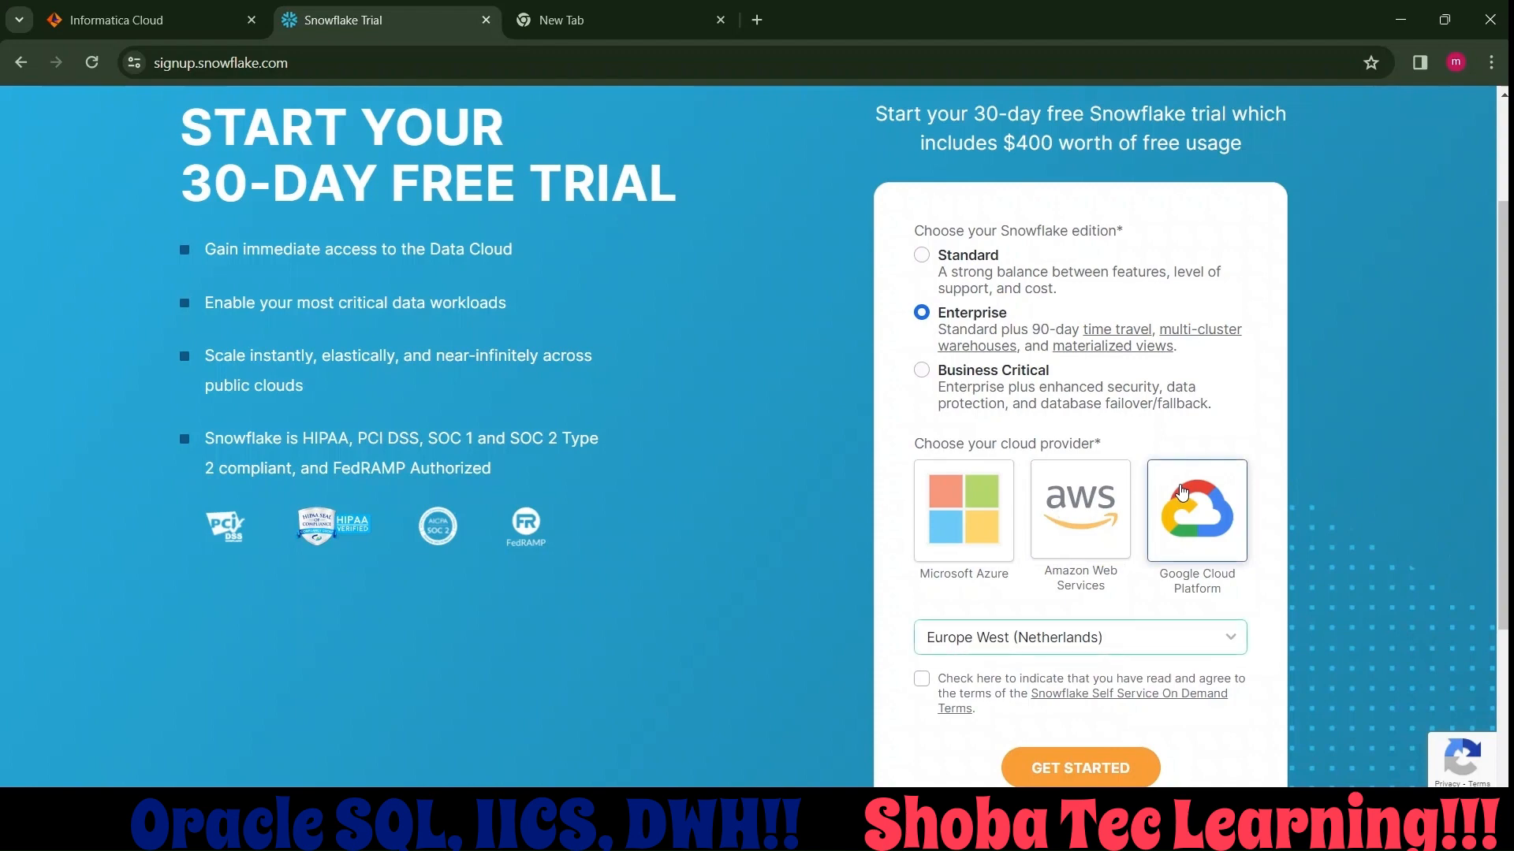
left_click(924, 684)
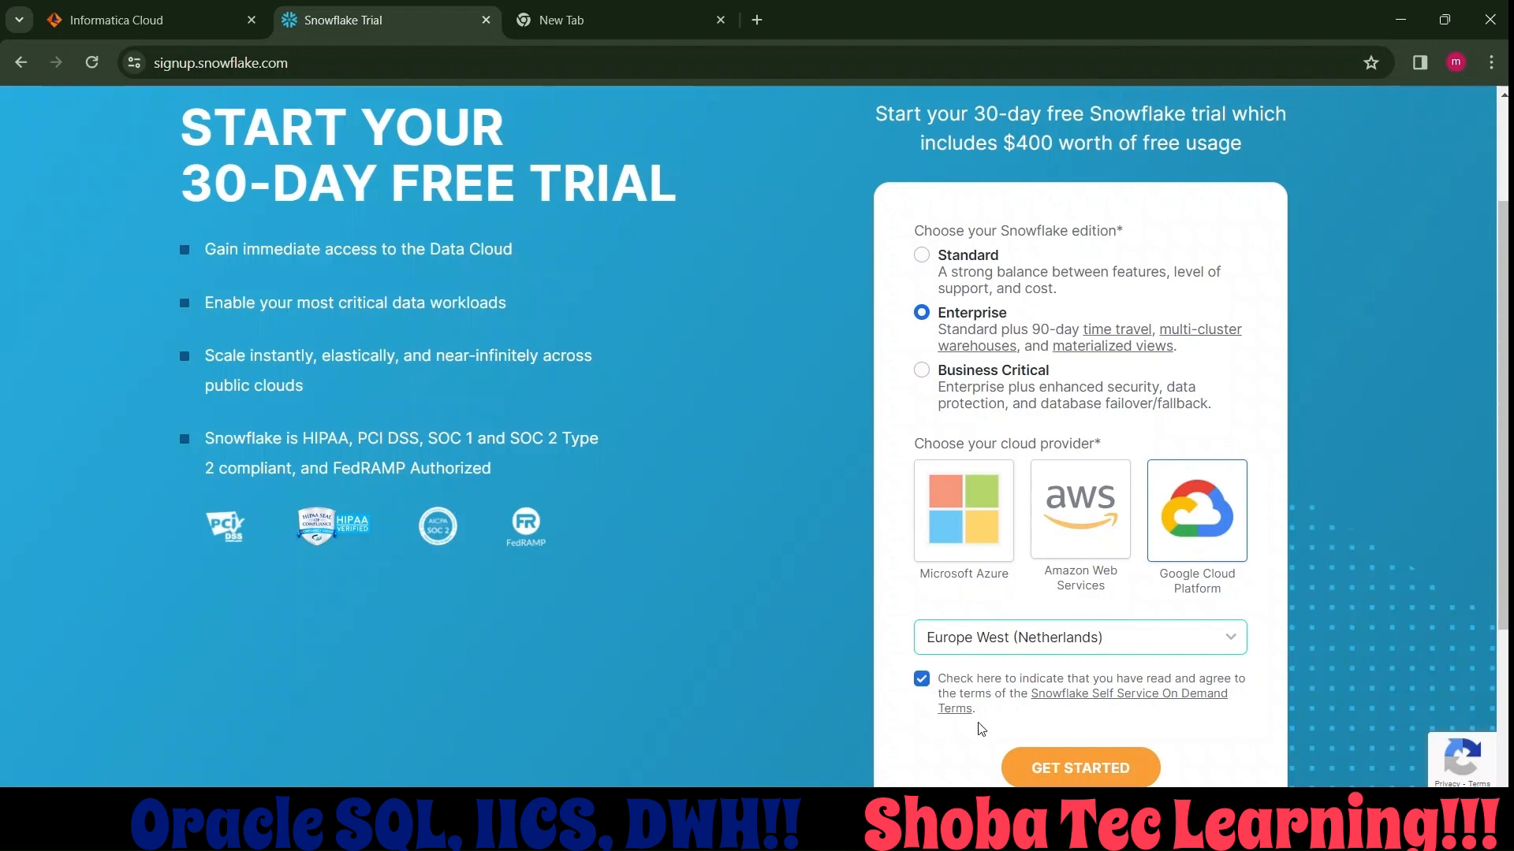
left_click(1049, 767)
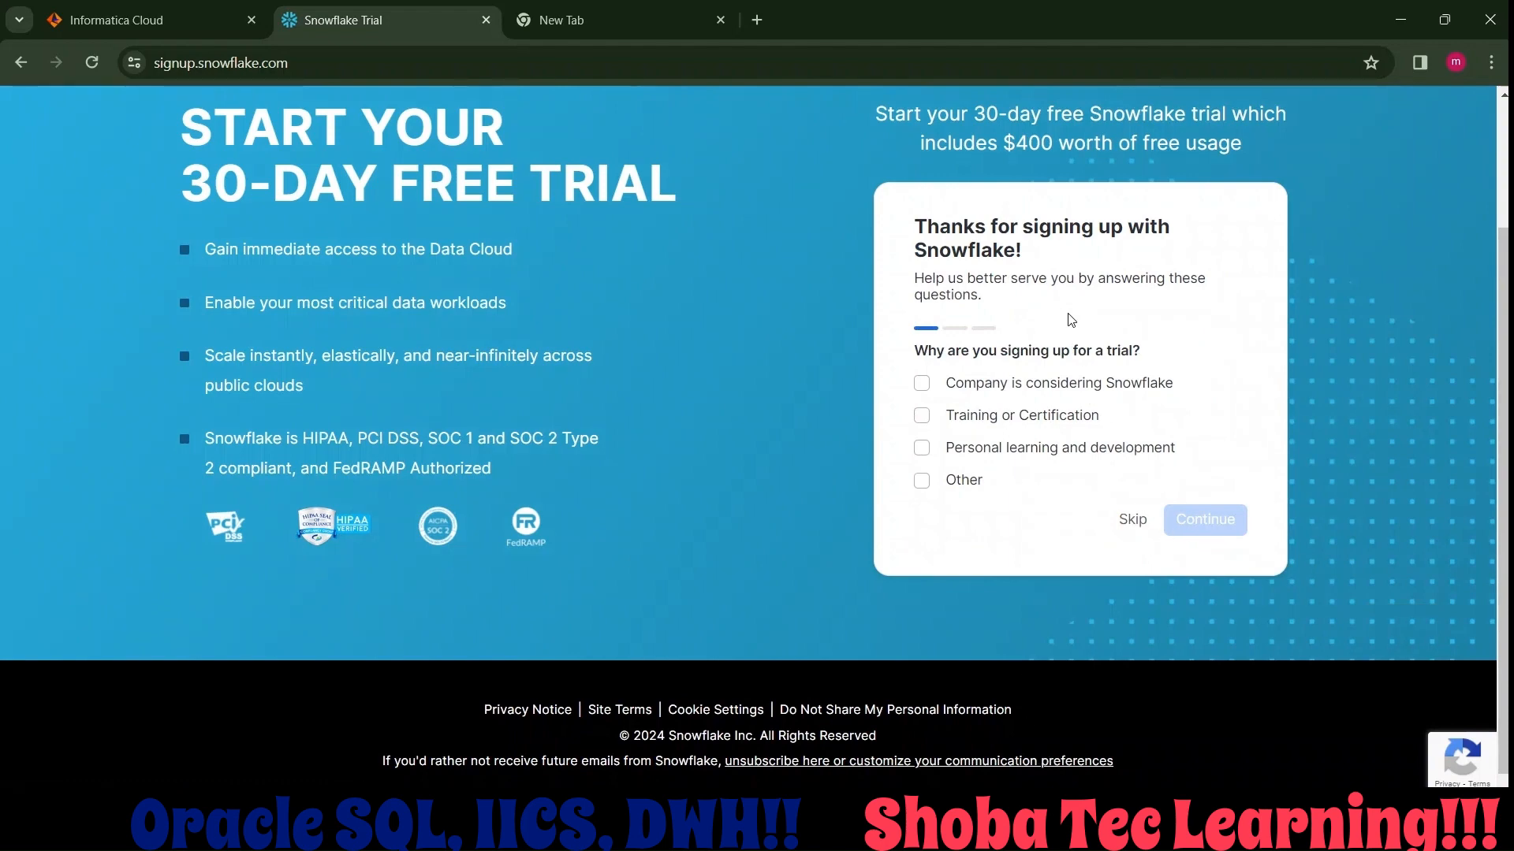
Skip all three survey questions about the trial reason, the intended use and the preferred languages.
left_click(1132, 519)
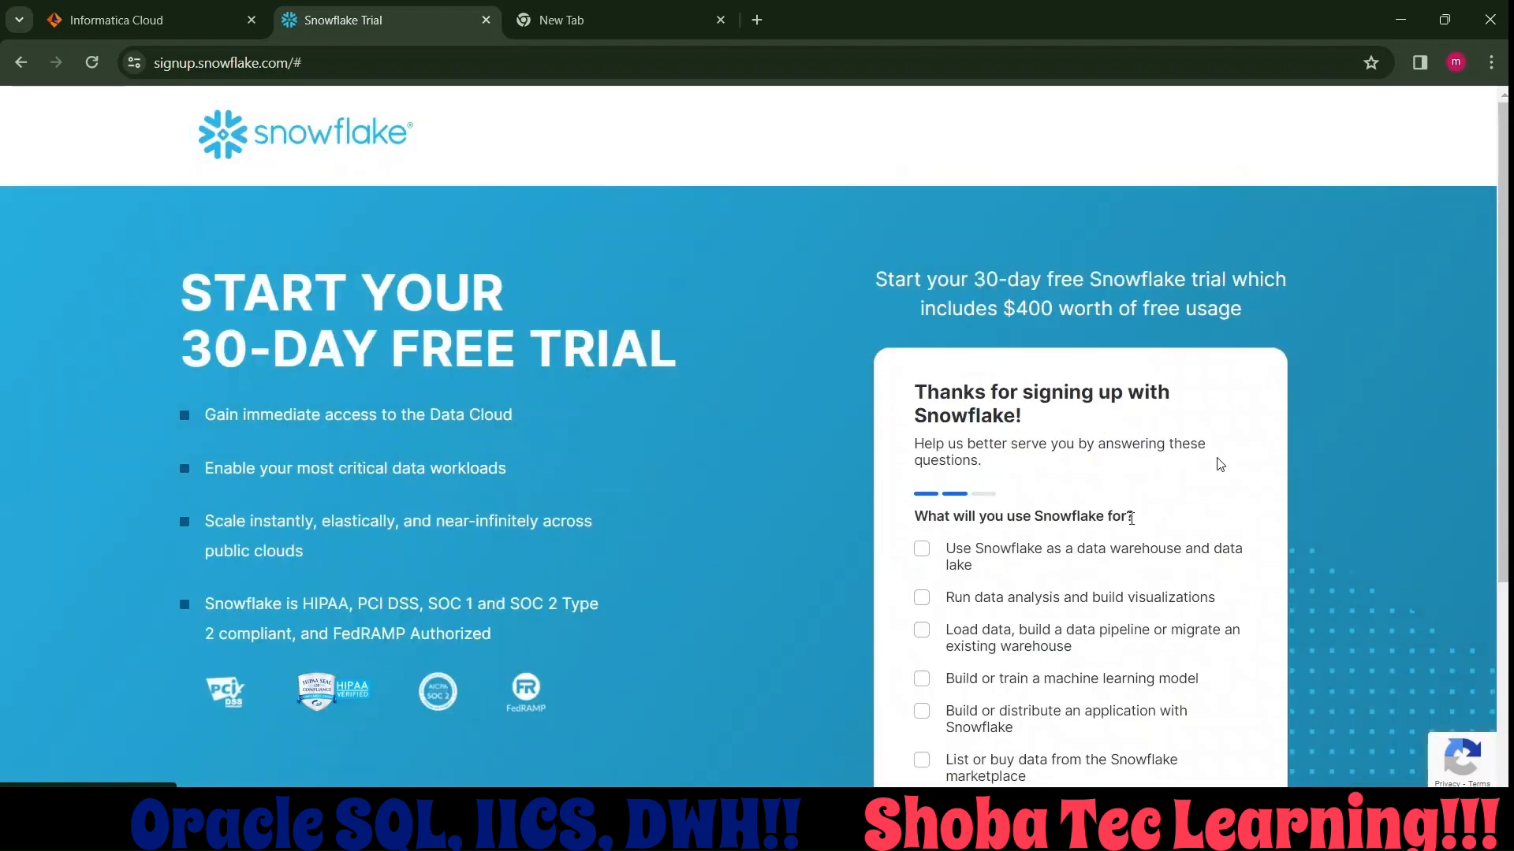
left_click_drag(1503, 258, 1370, 507)
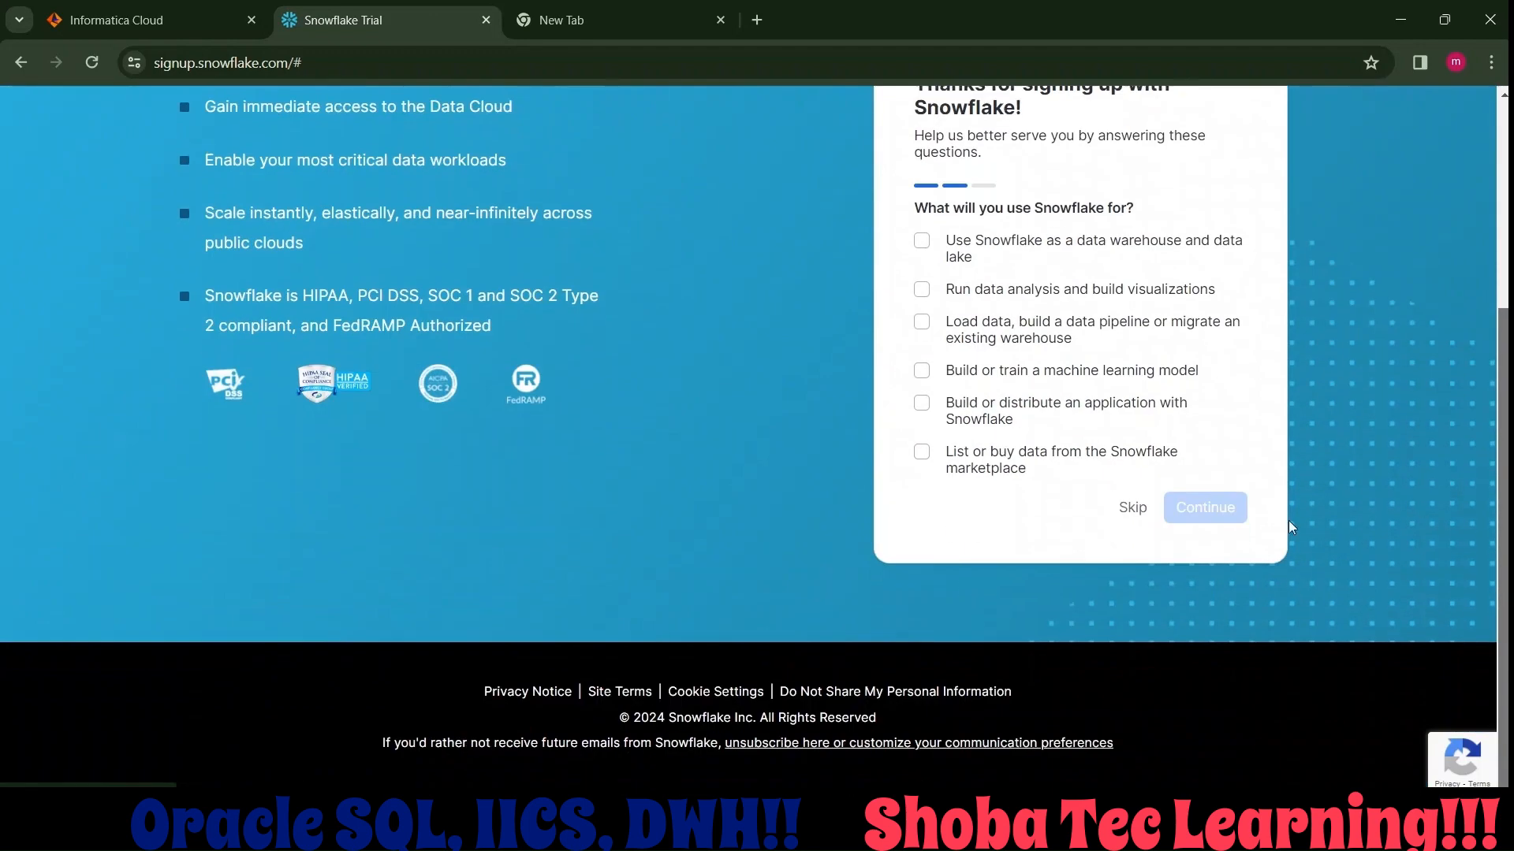
left_click(1133, 507)
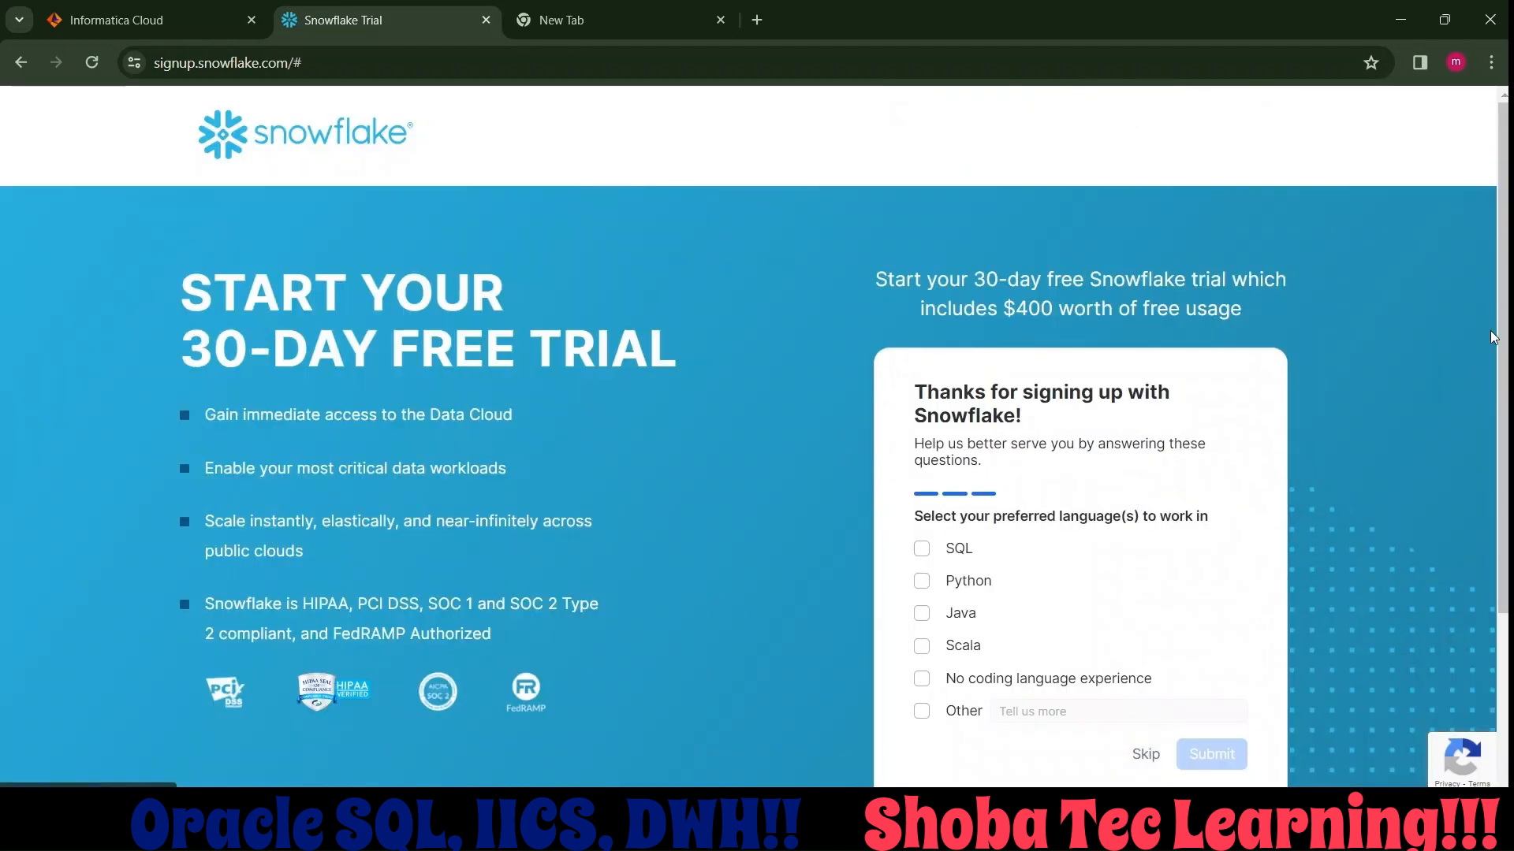
left_click_drag(1503, 331, 1461, 520)
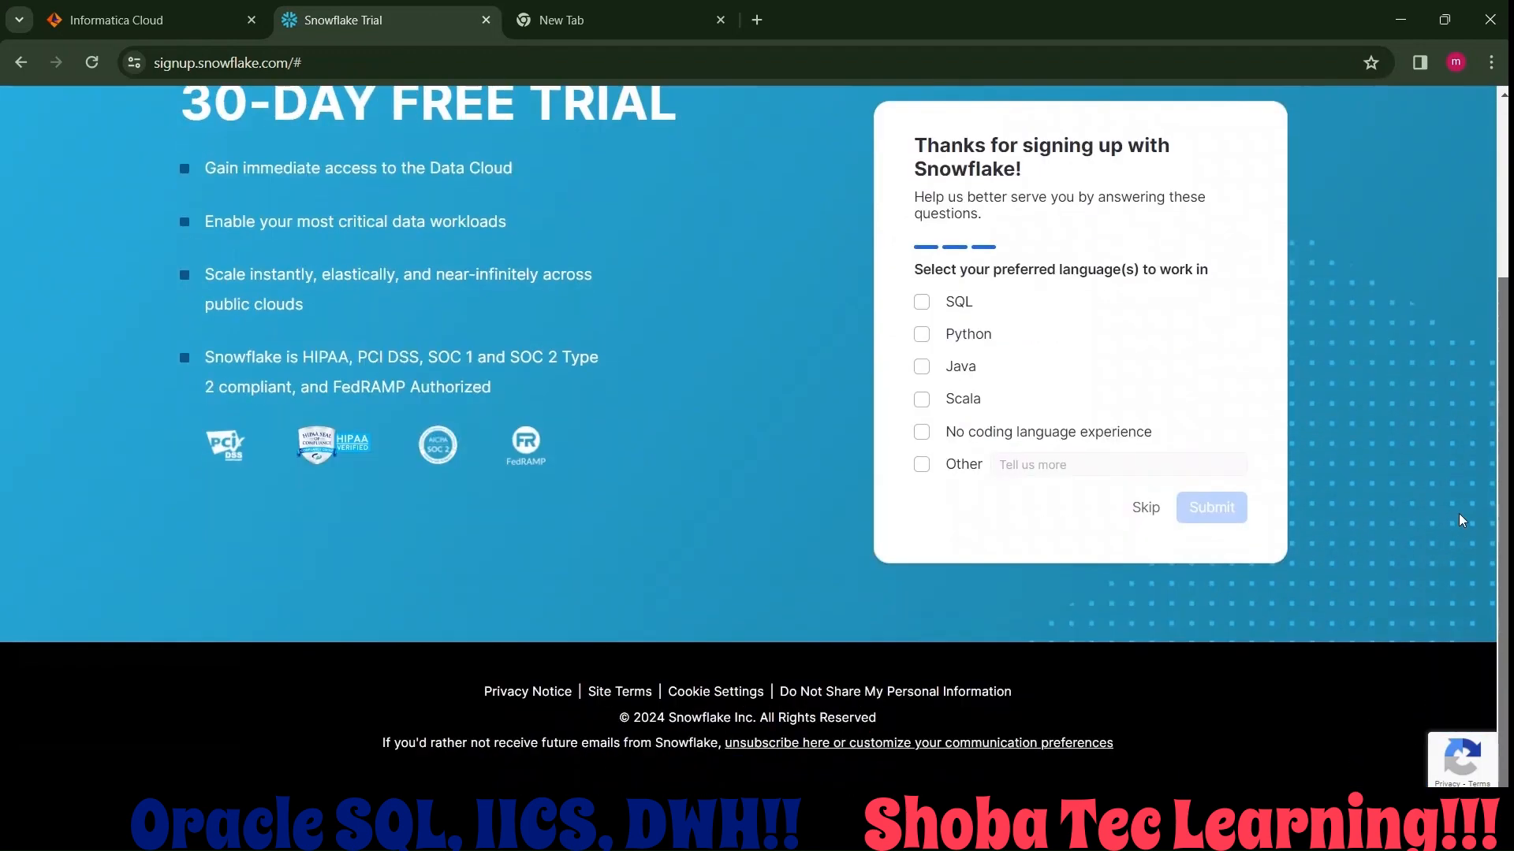
left_click(1133, 508)
scroll(1029, 231, "down", 3)
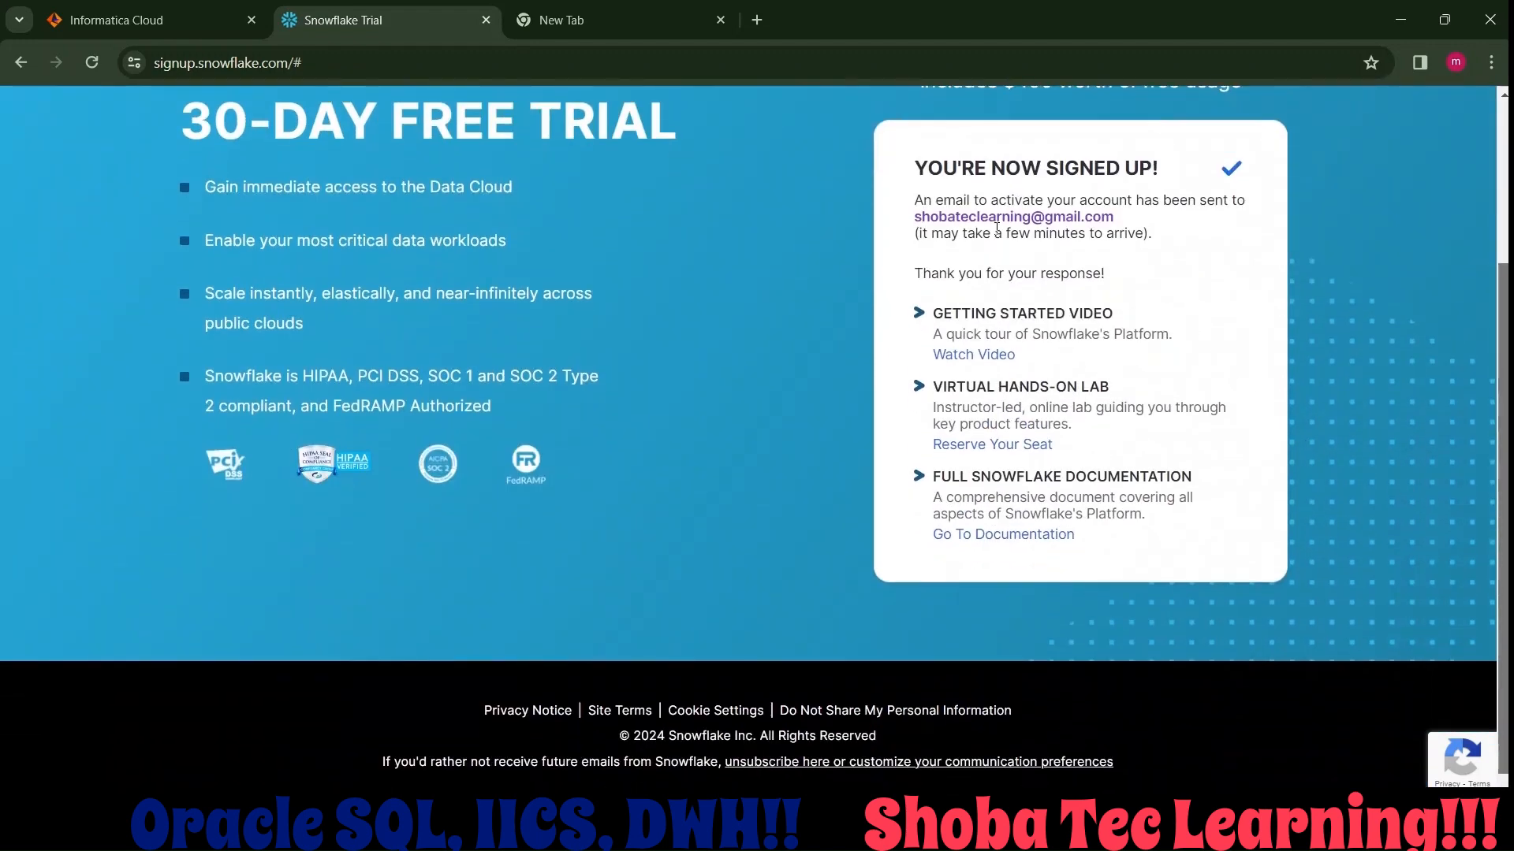
left_click_drag(921, 217, 1120, 224)
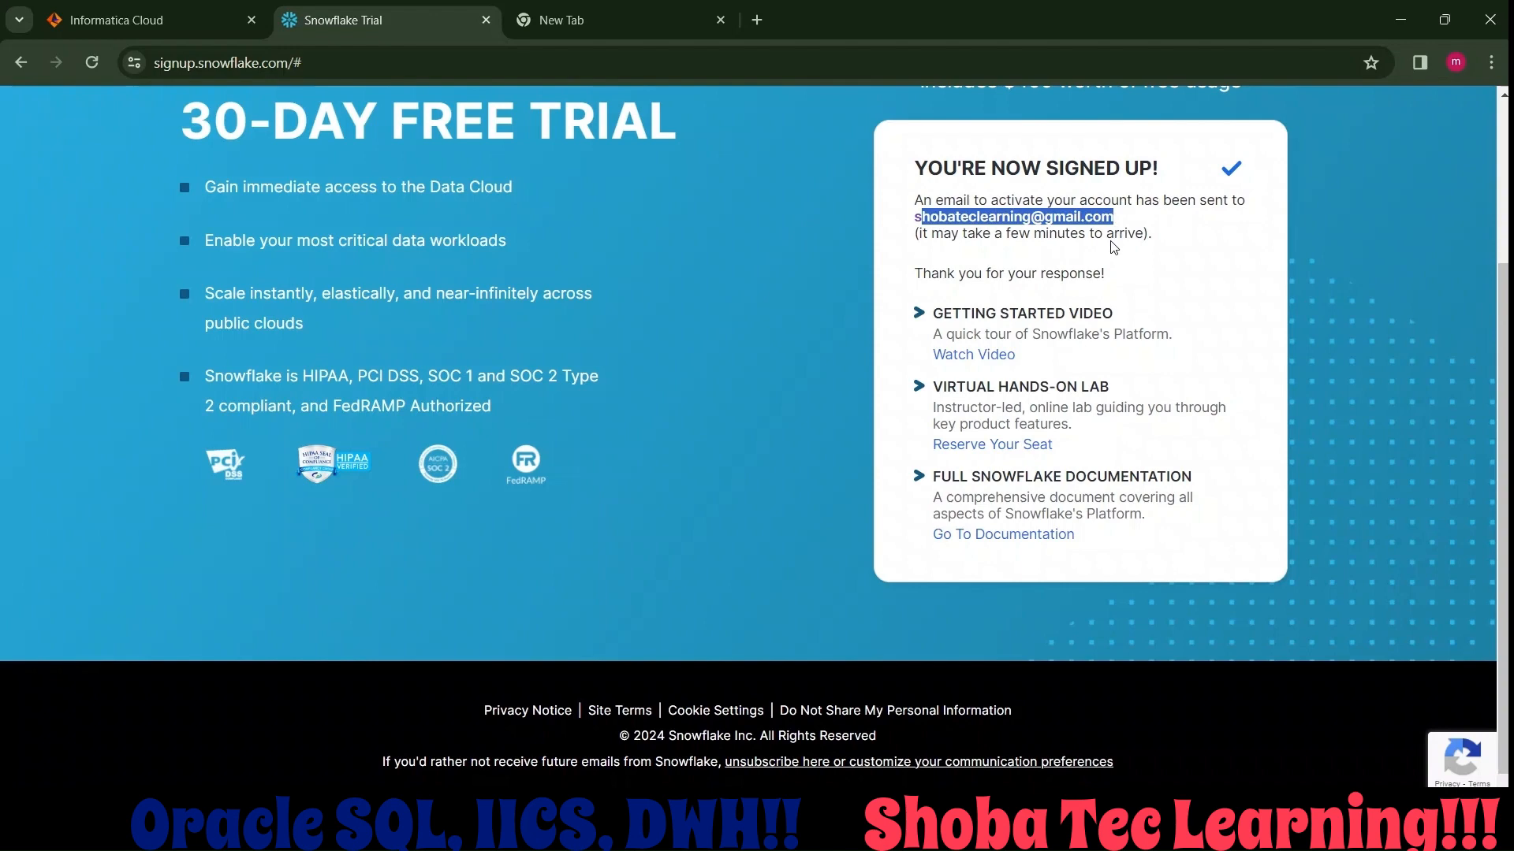
left_click(1108, 221)
left_click_drag(1502, 345, 1501, 506)
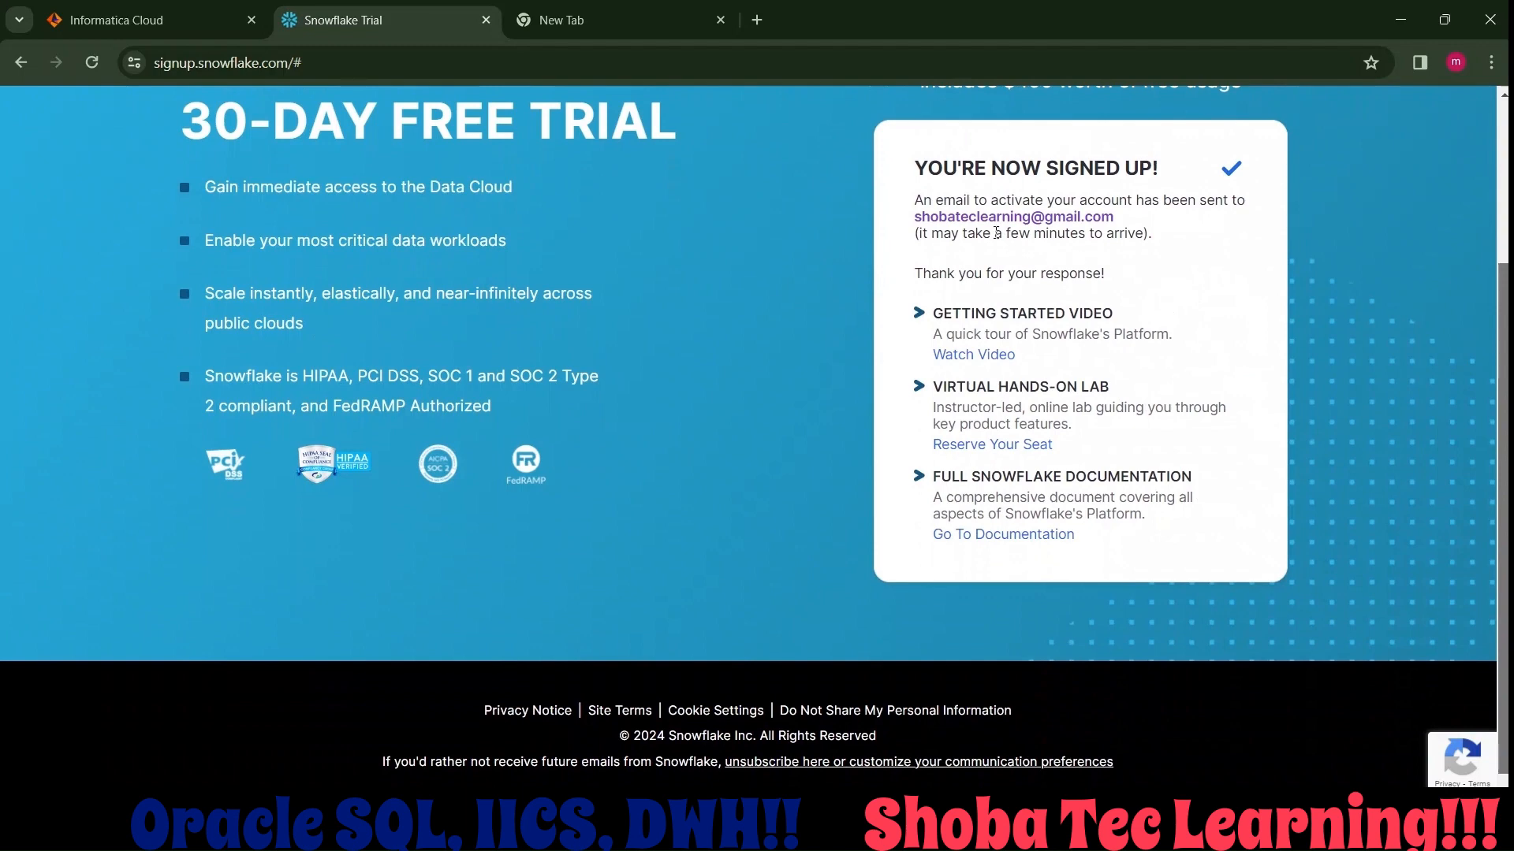
left_click_drag(921, 218, 1121, 226)
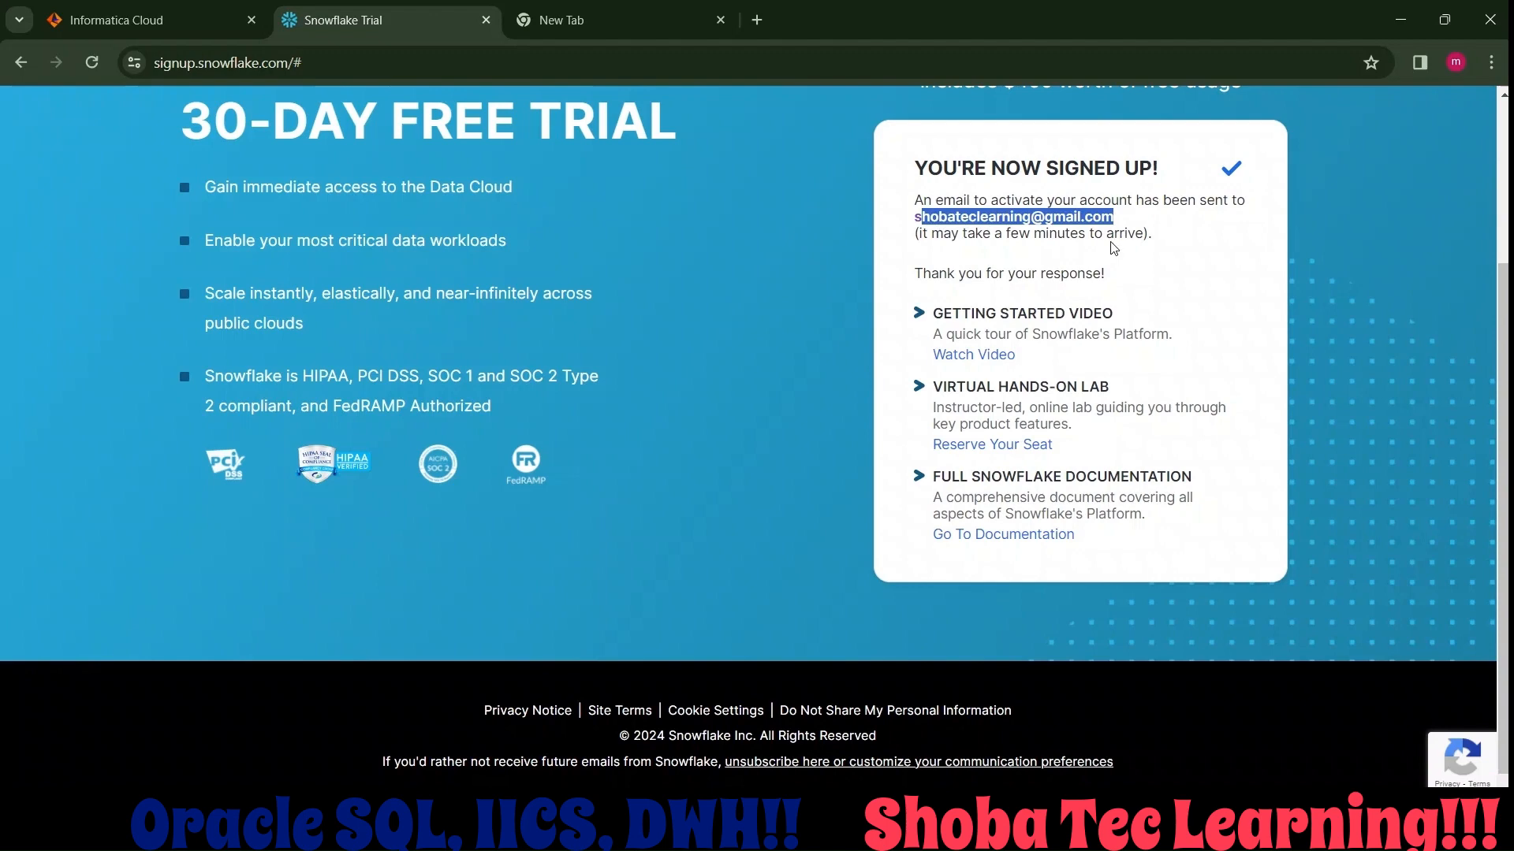
Switch to the Gmail inbox, open the "Activate your Snowflake account" email and follow its activation link.
key("alt+Tab")
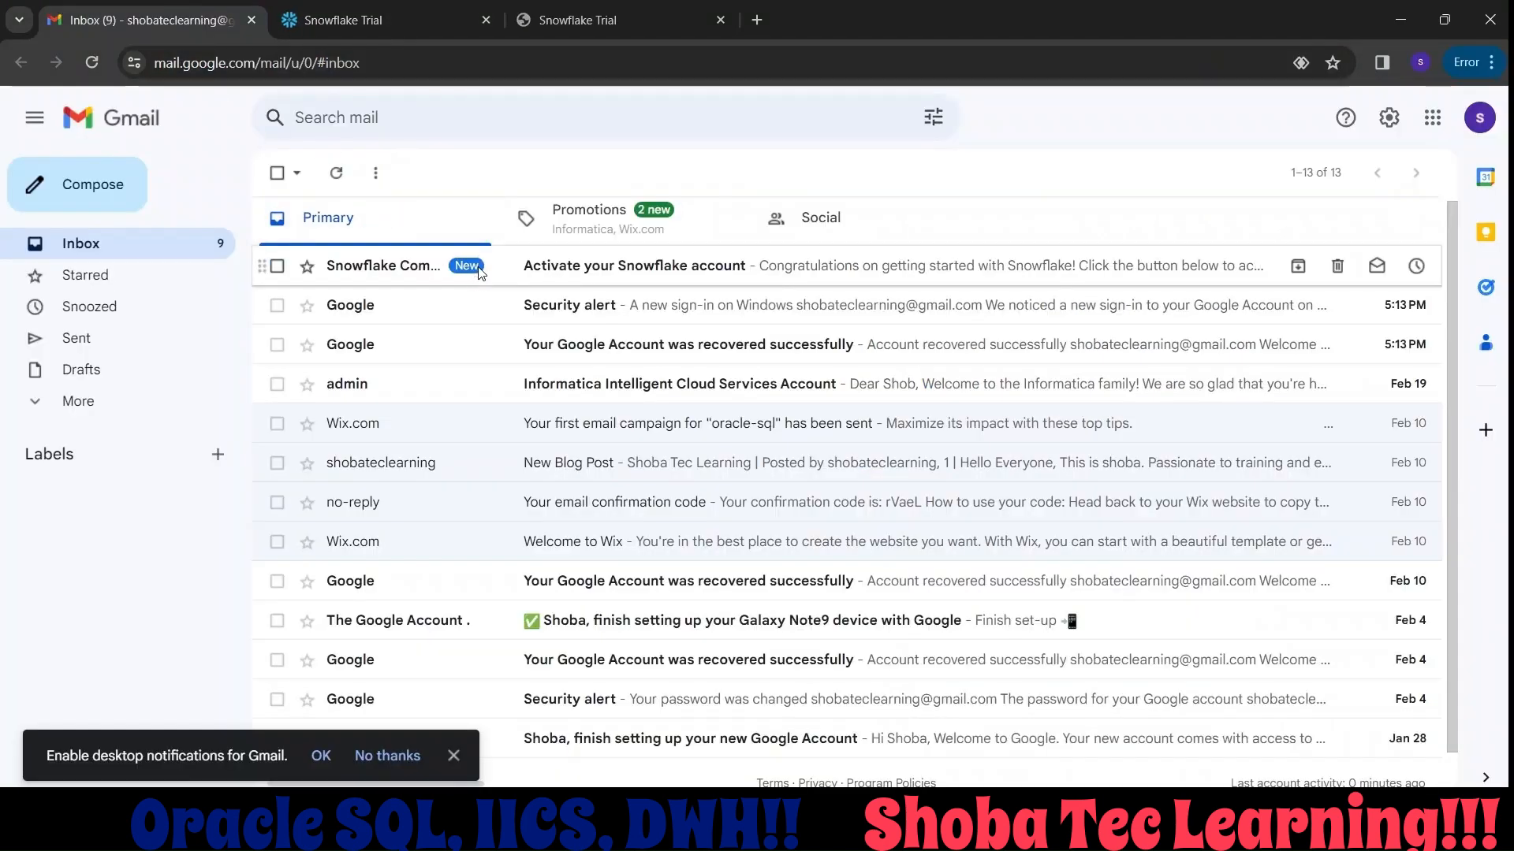
left_click(478, 272)
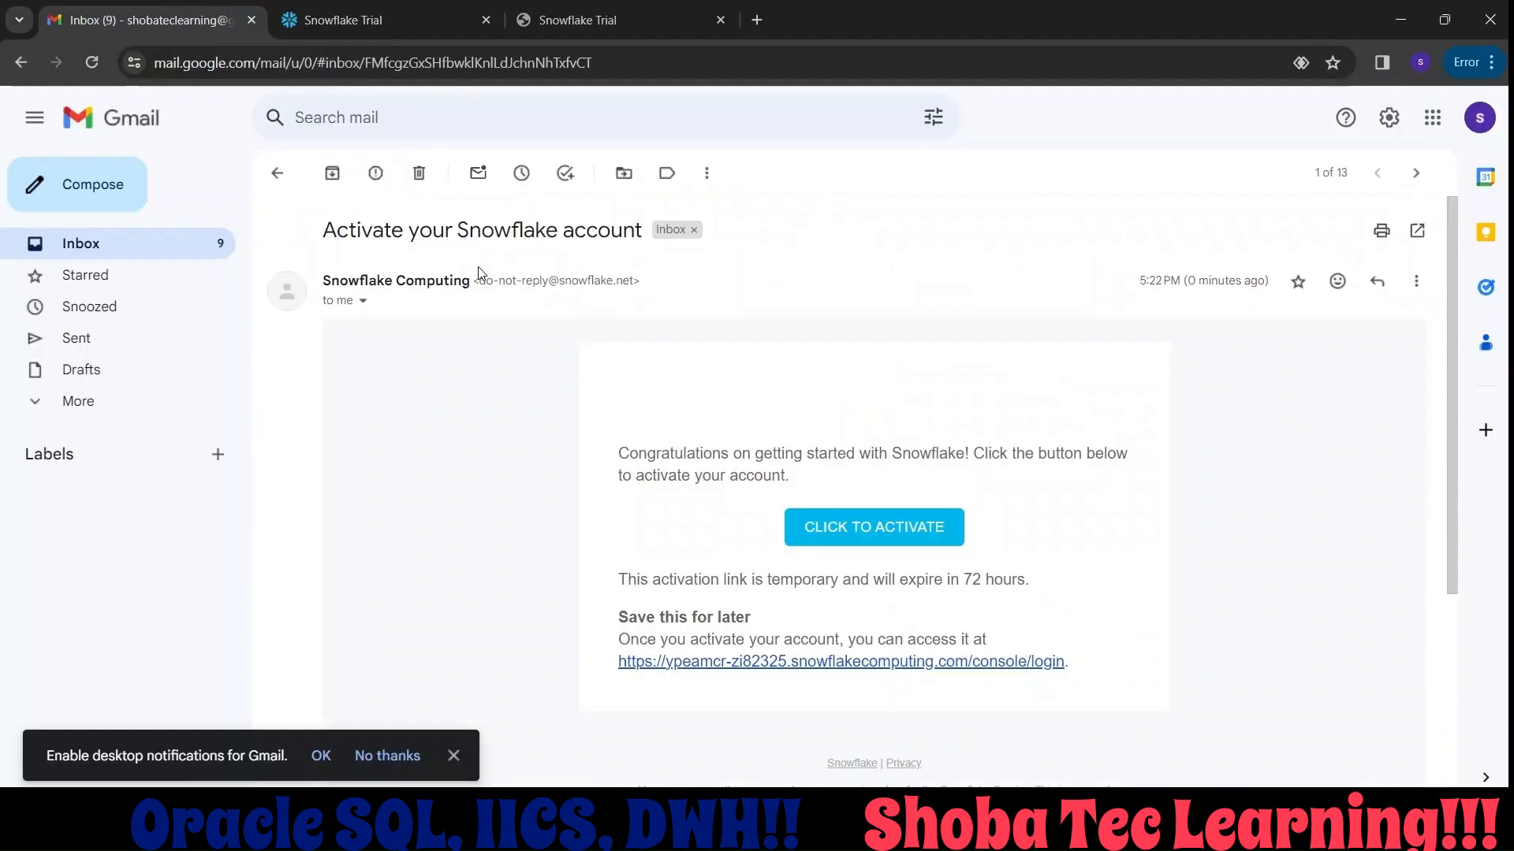
left_click(862, 530)
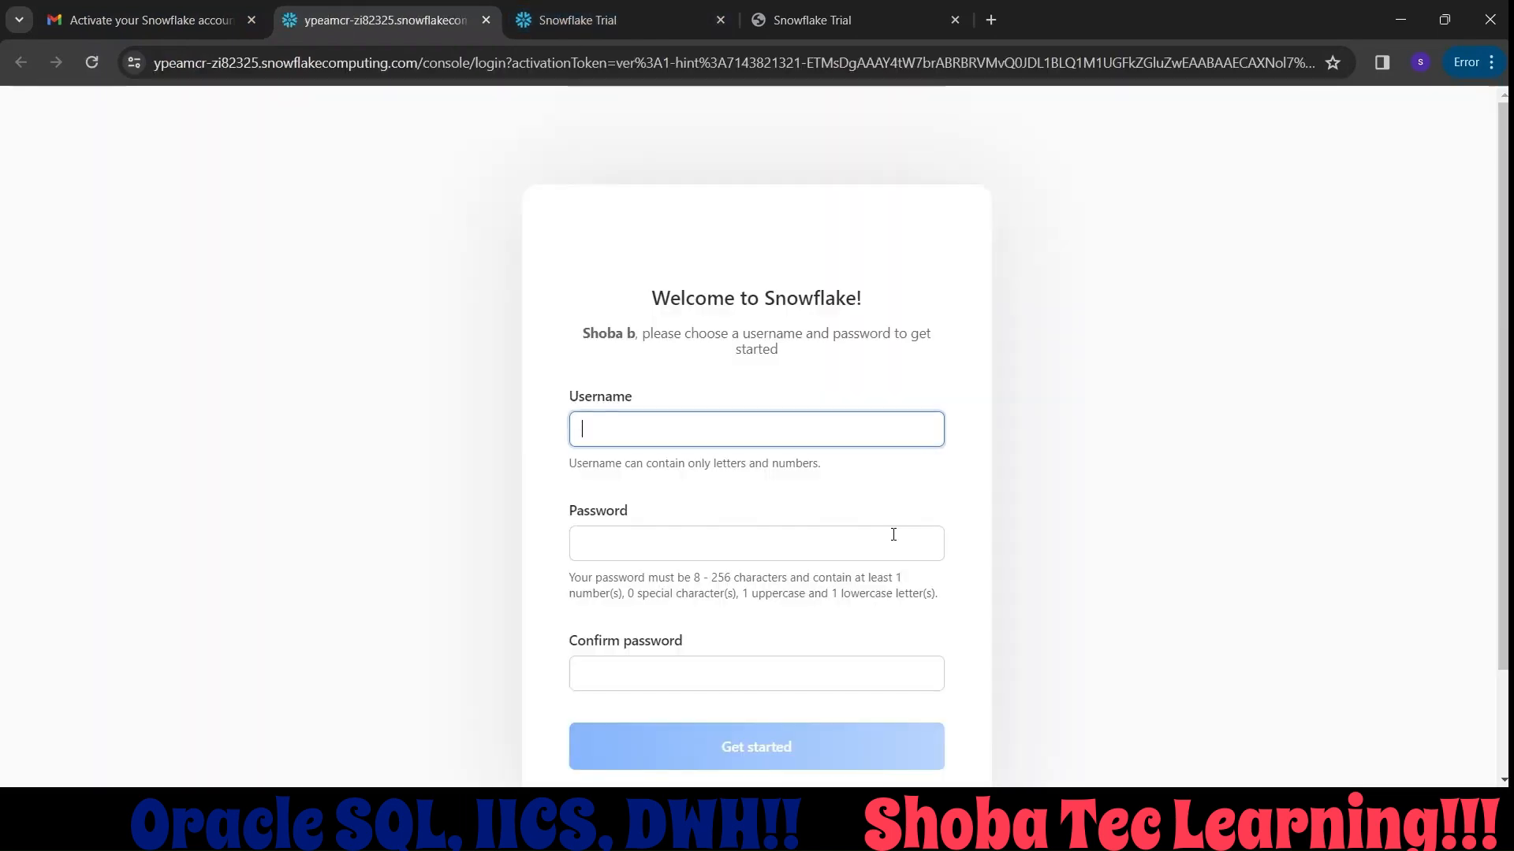
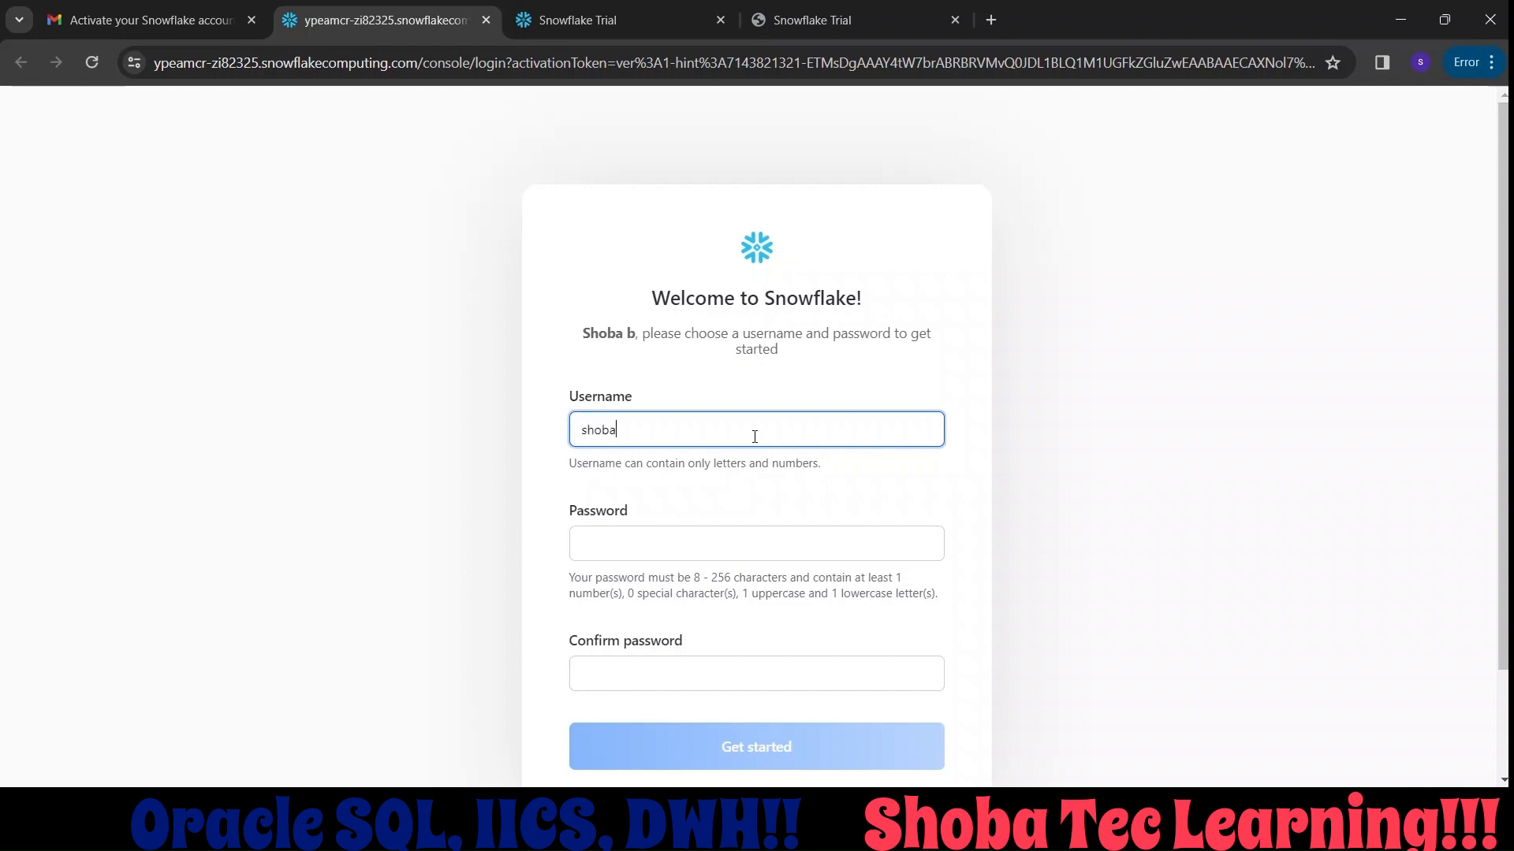
Enter the new account's username using letters only, without the email domain.
left_click_drag(571, 464, 796, 481)
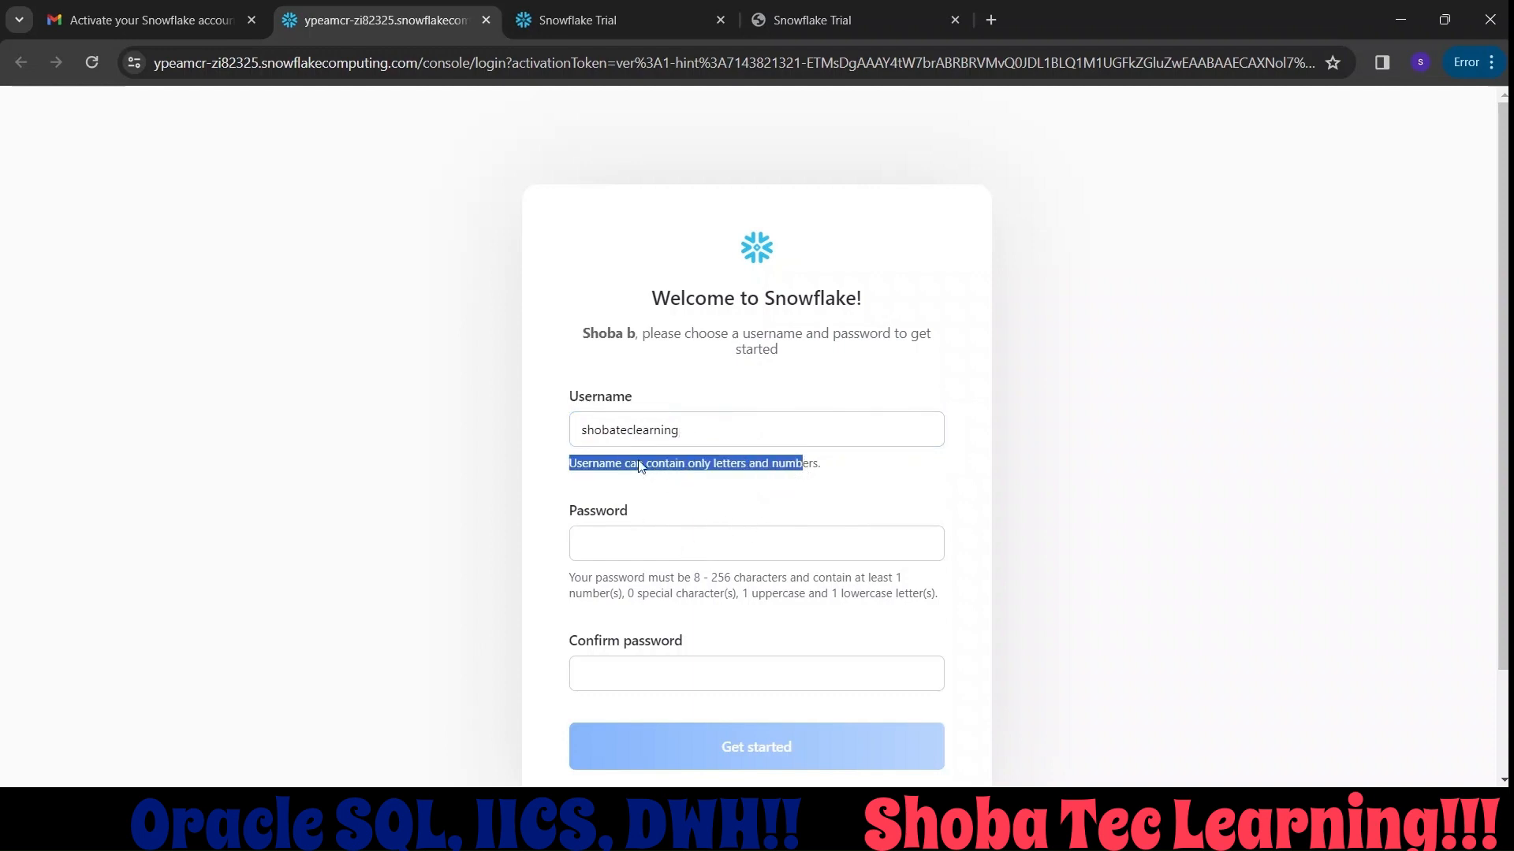
left_click(704, 432)
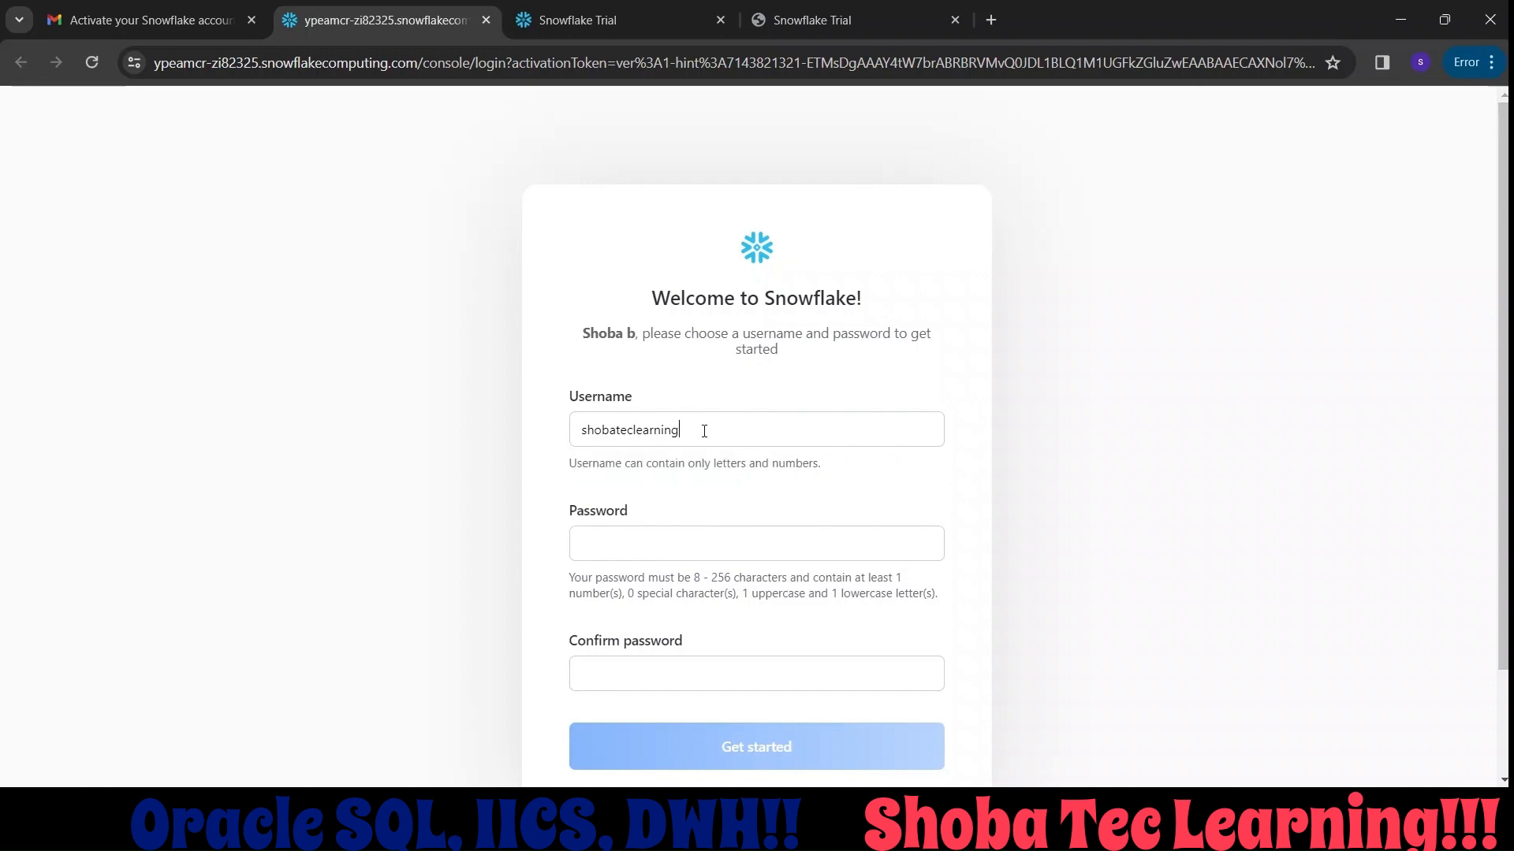
Enter a password for the new Snowflake account and check it against the stated password requirements.
left_click(646, 546)
type("Sh")
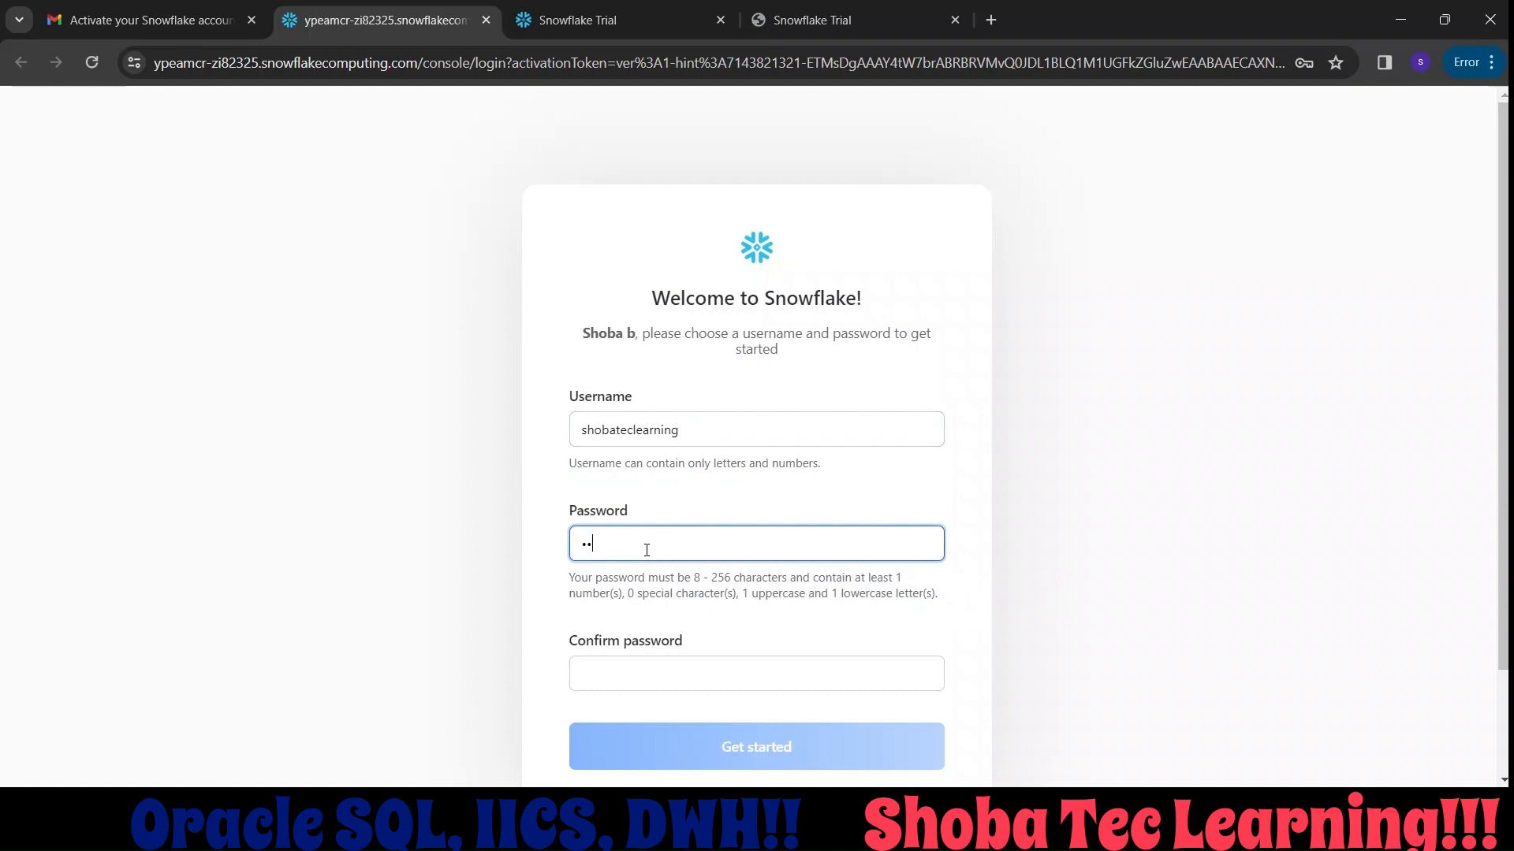
key("BackSpace")
type("•")
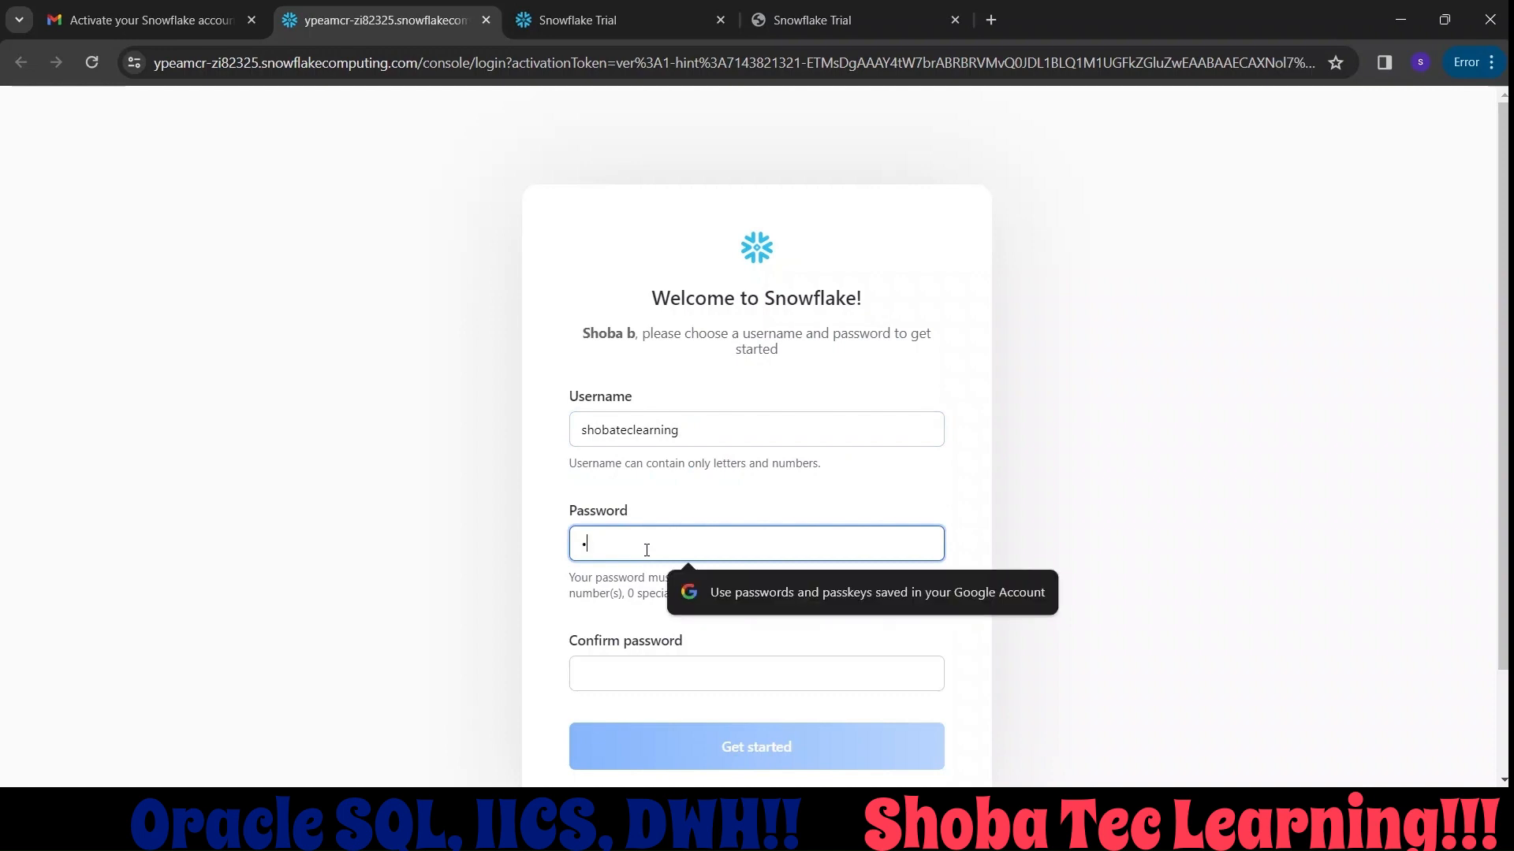
type("••••")
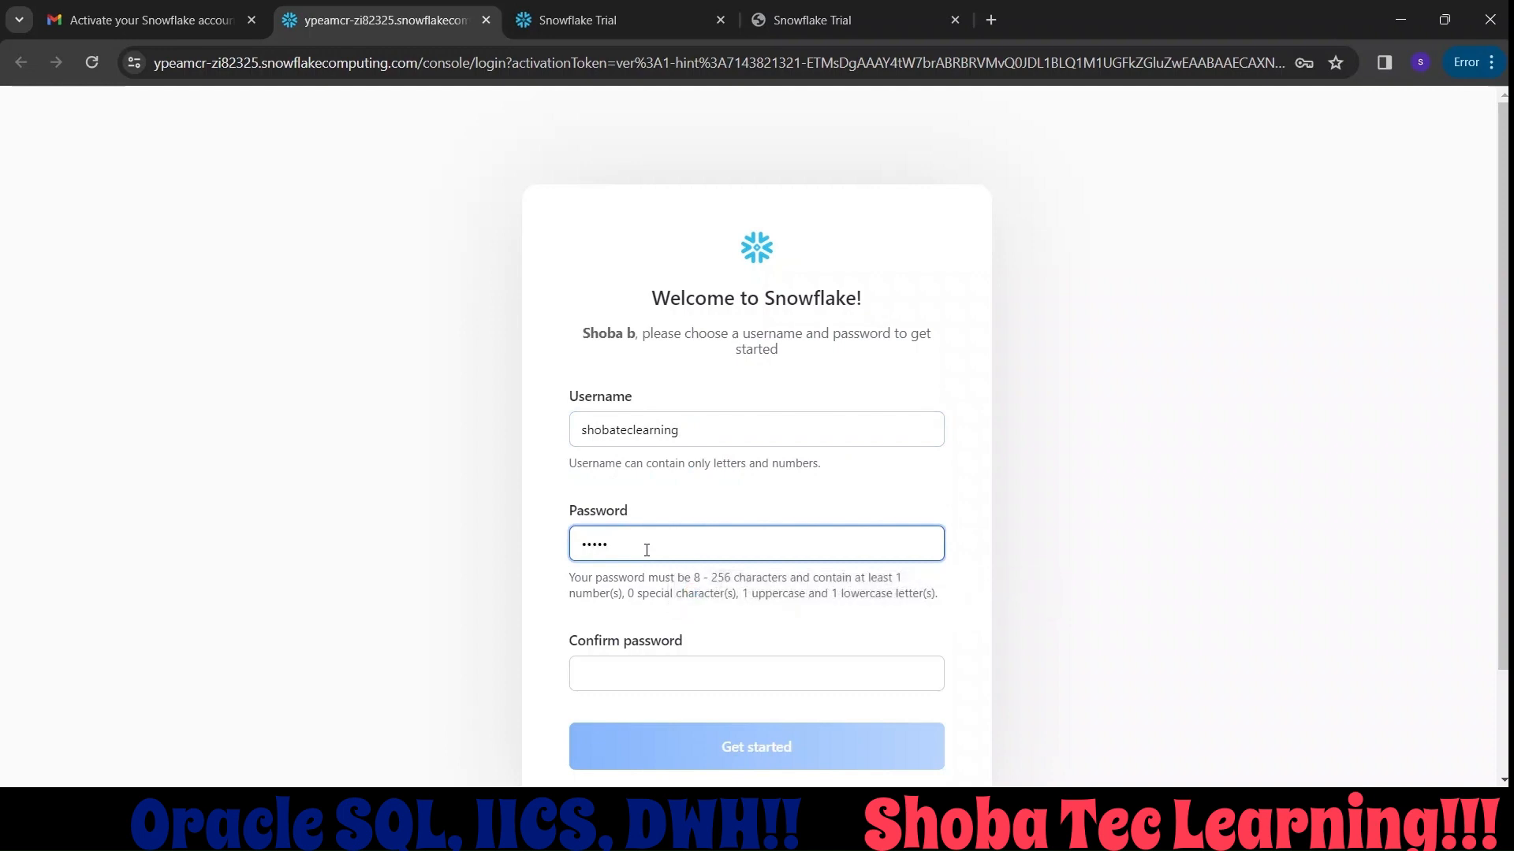
type("••••")
left_click(735, 585)
left_click_drag(734, 581, 778, 594)
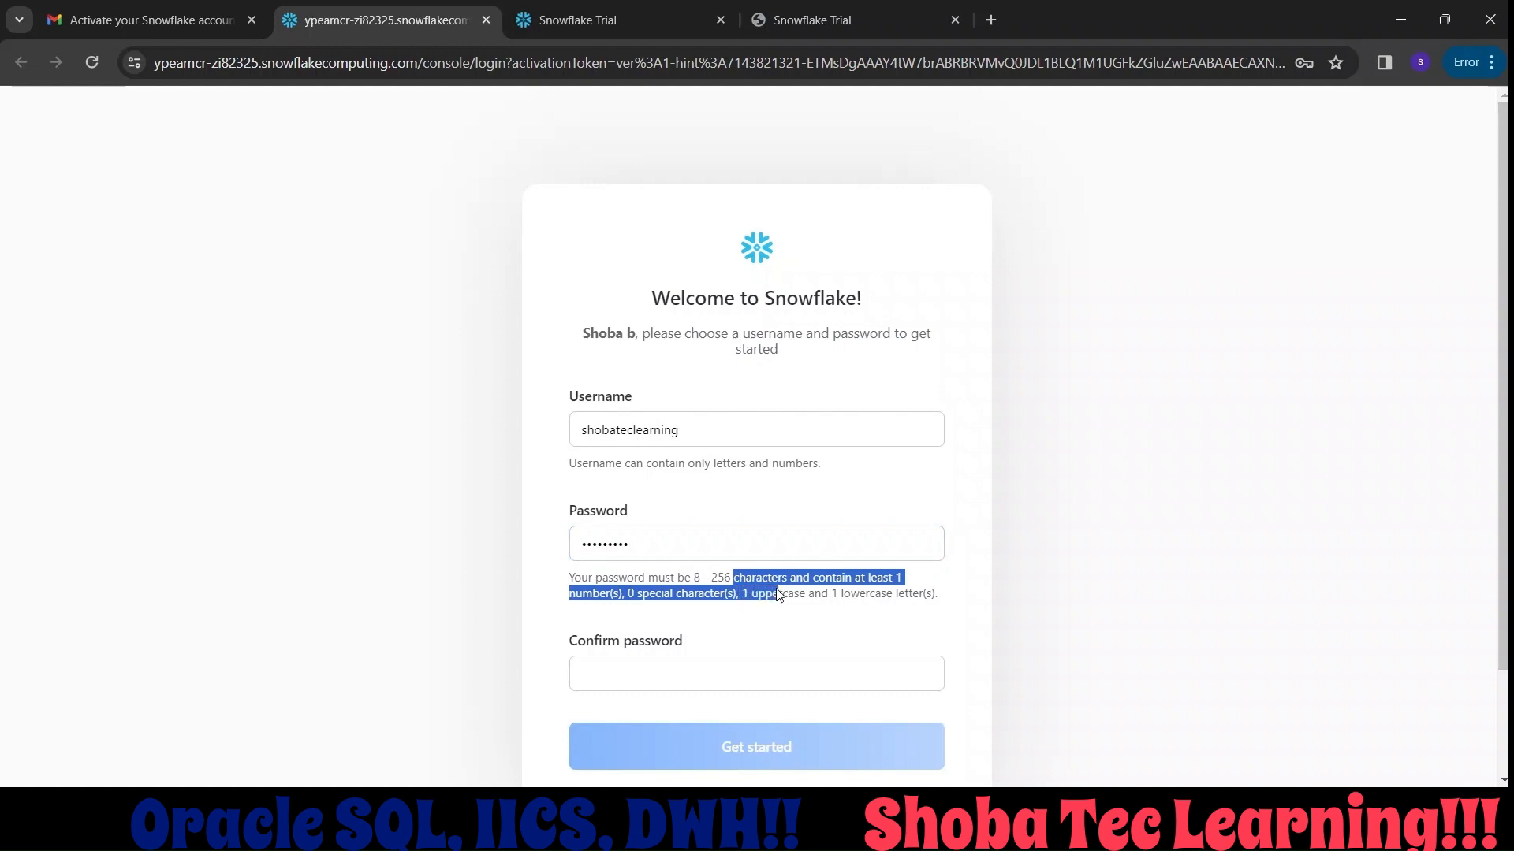
Repeat the account password for confirmation, finish the account activation and dismiss the browser's offer to save the password.
left_click(727, 663)
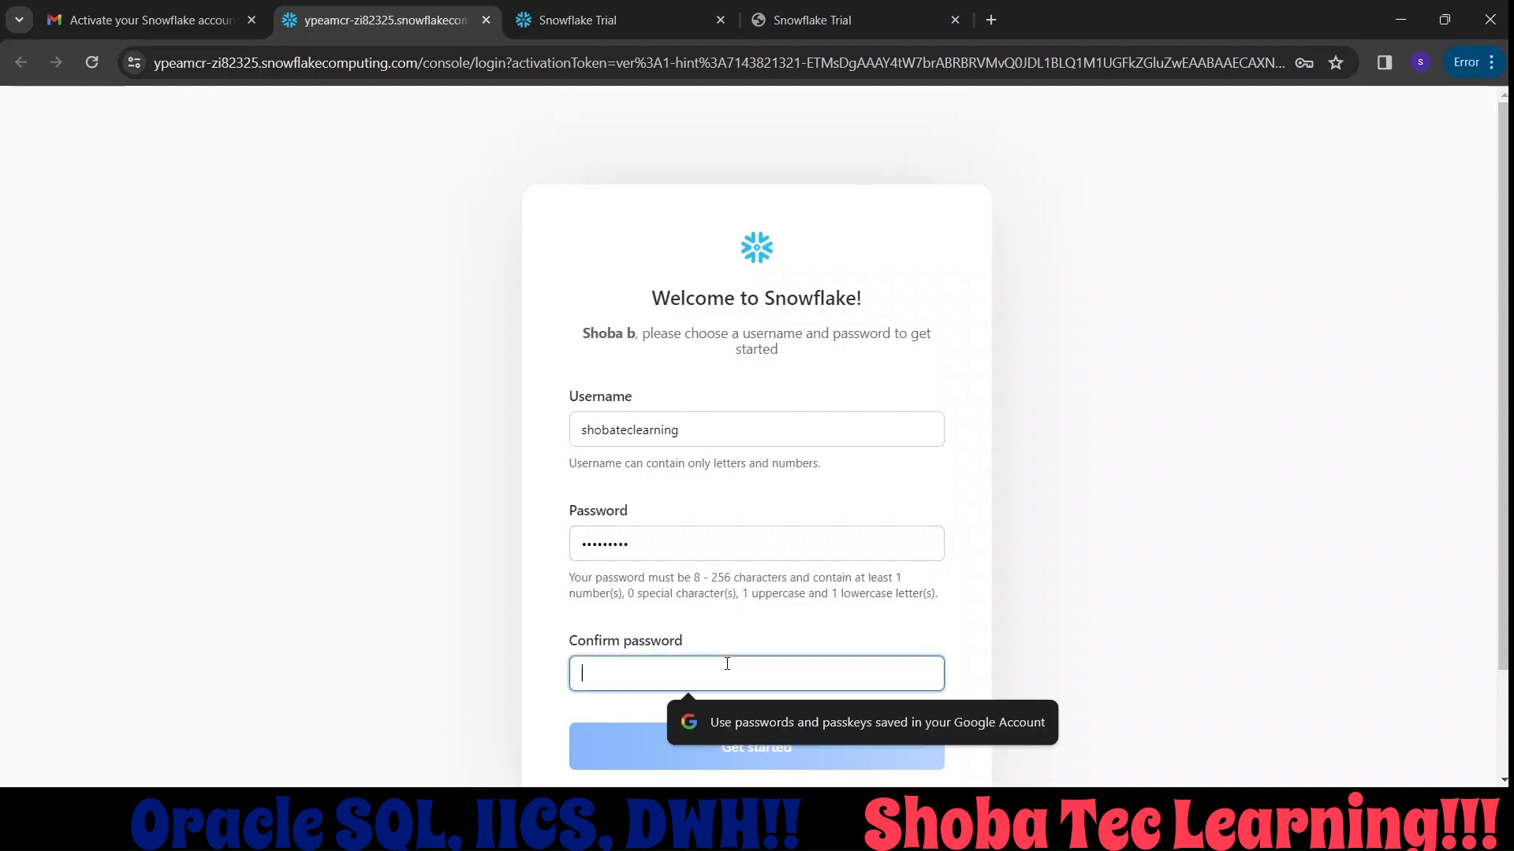
type("•••••••••")
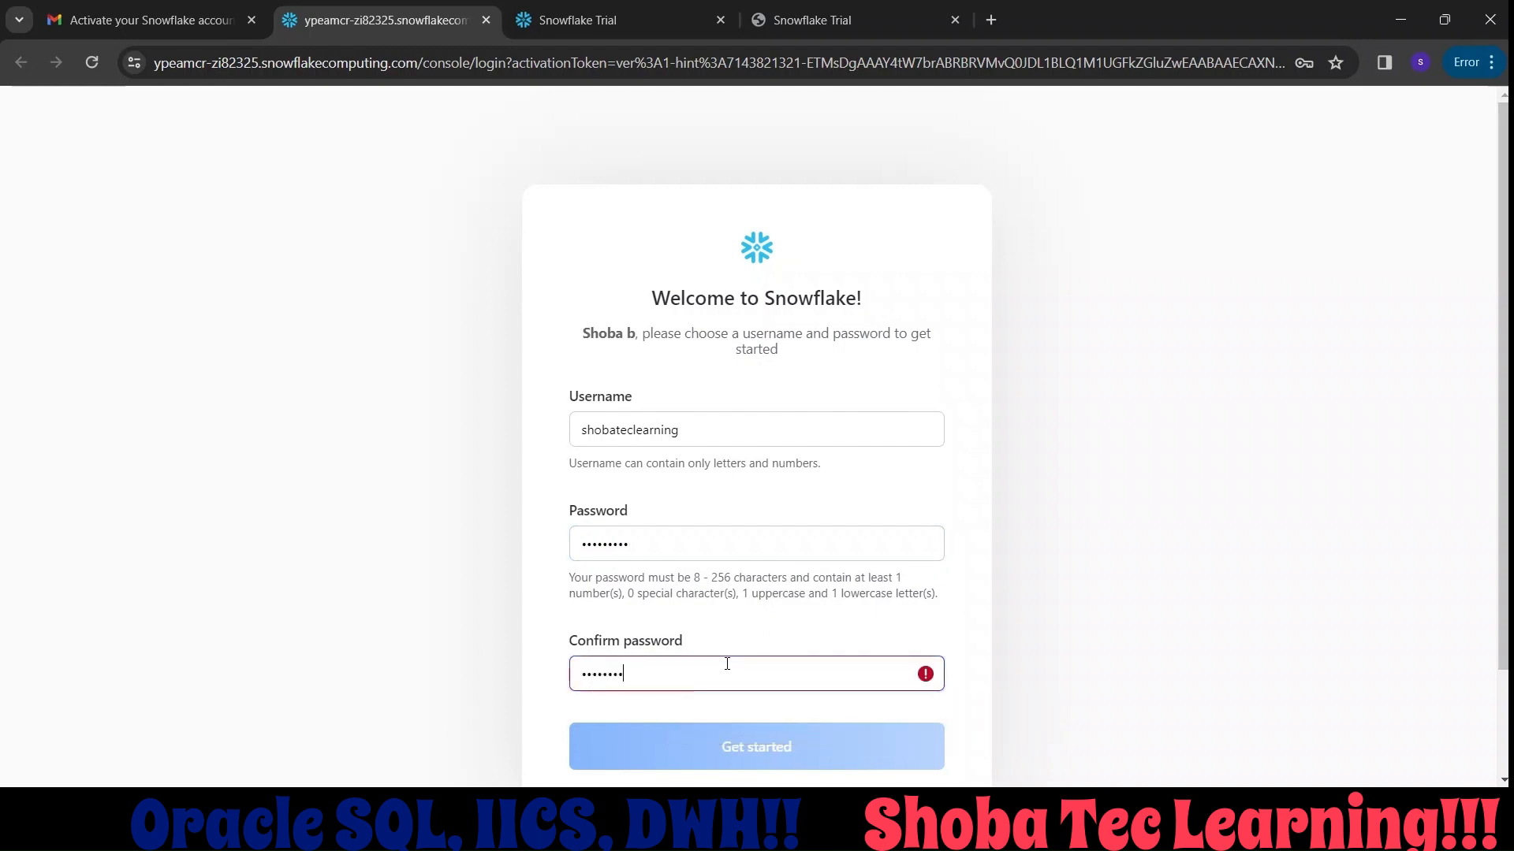
left_click(757, 748)
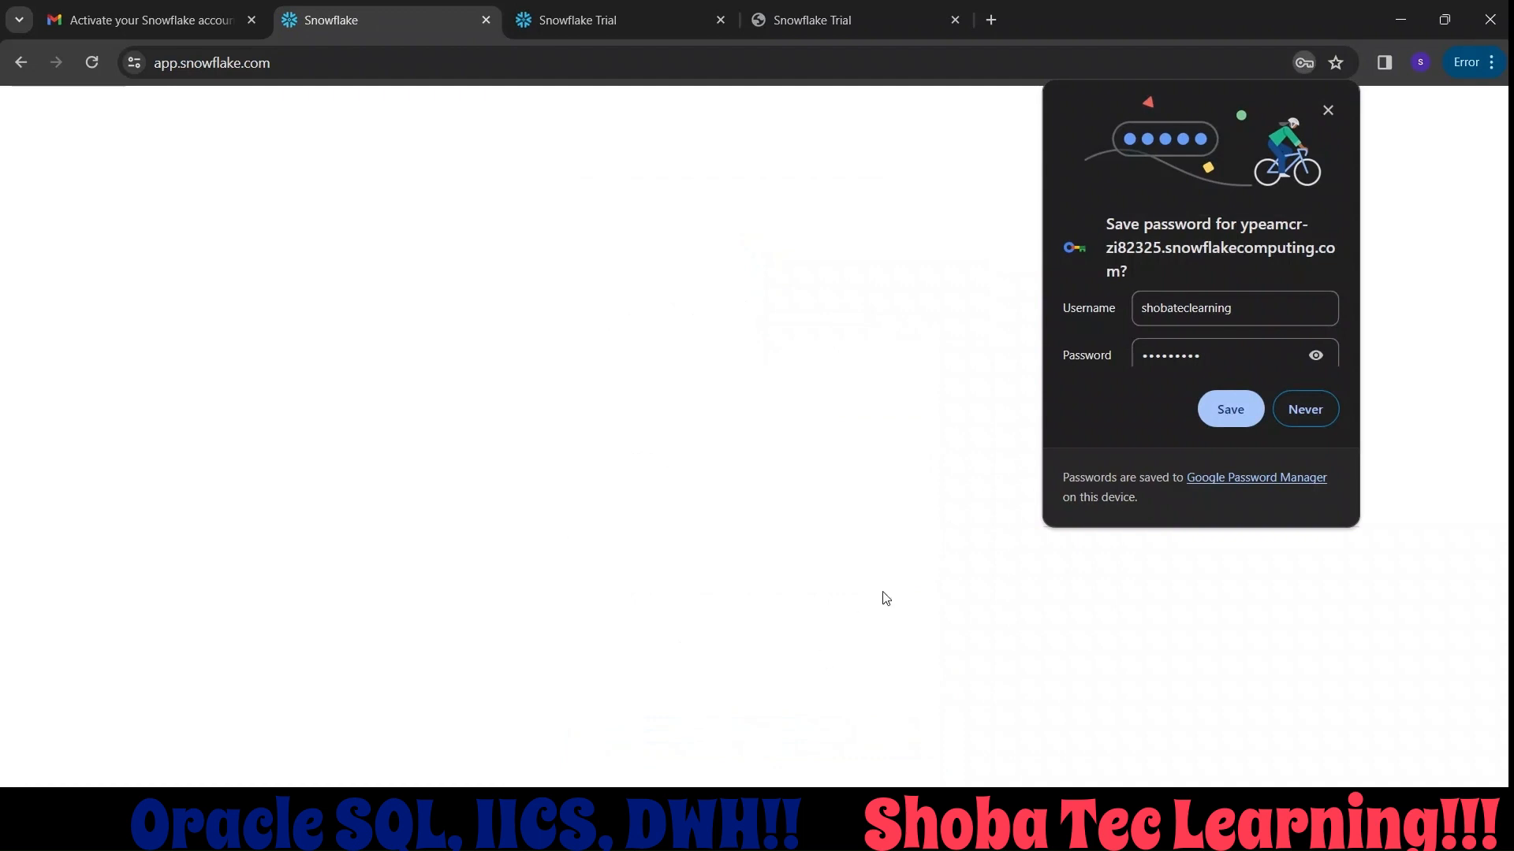
left_click(1331, 111)
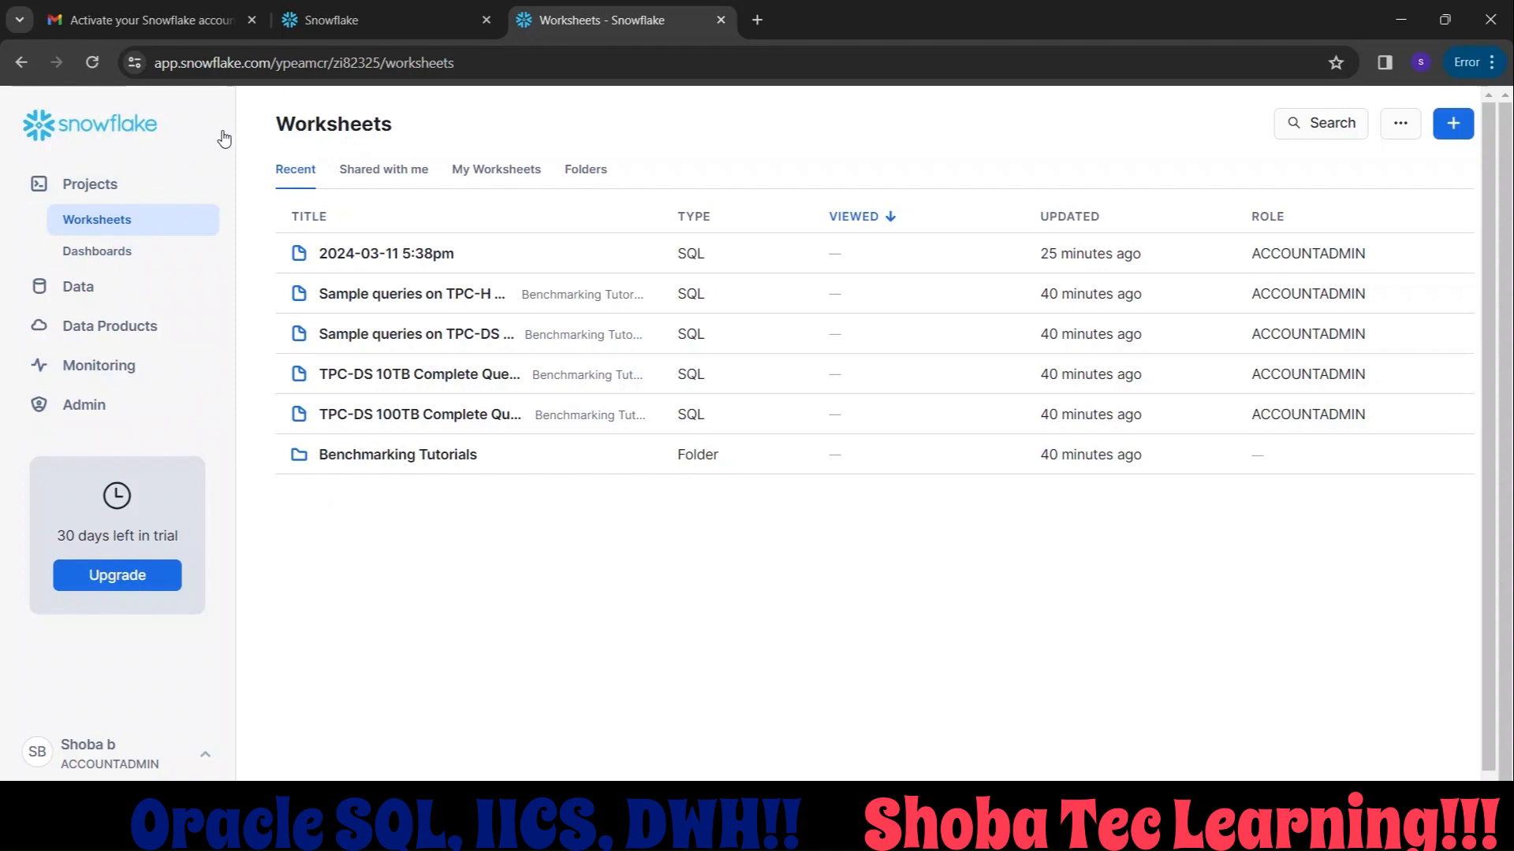
Create a new warehouse named EDW, keeping the Standard type and X-Small size.
left_click(149, 407)
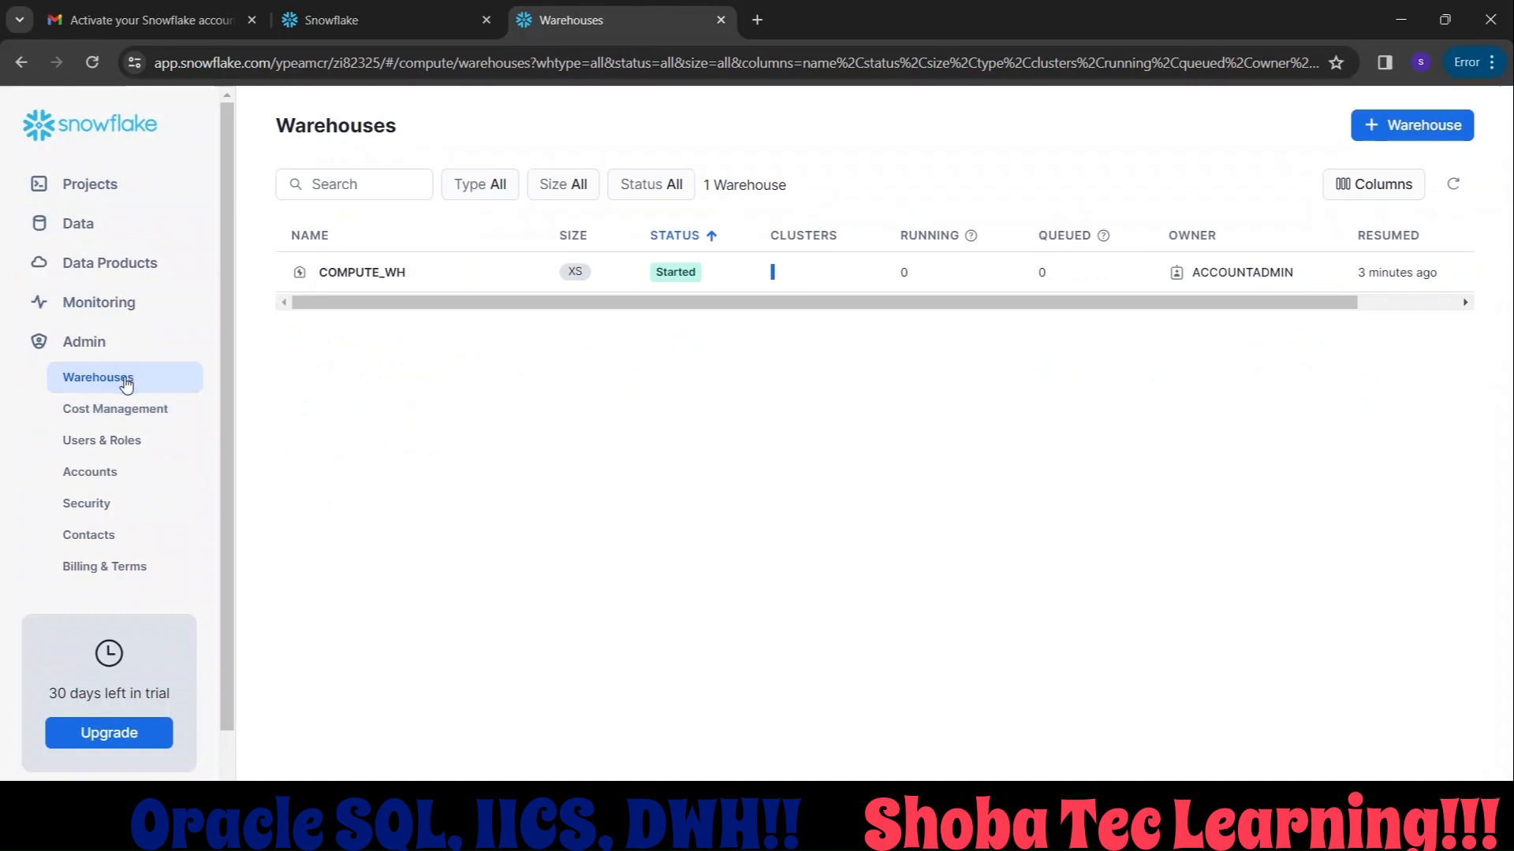
left_click(1425, 133)
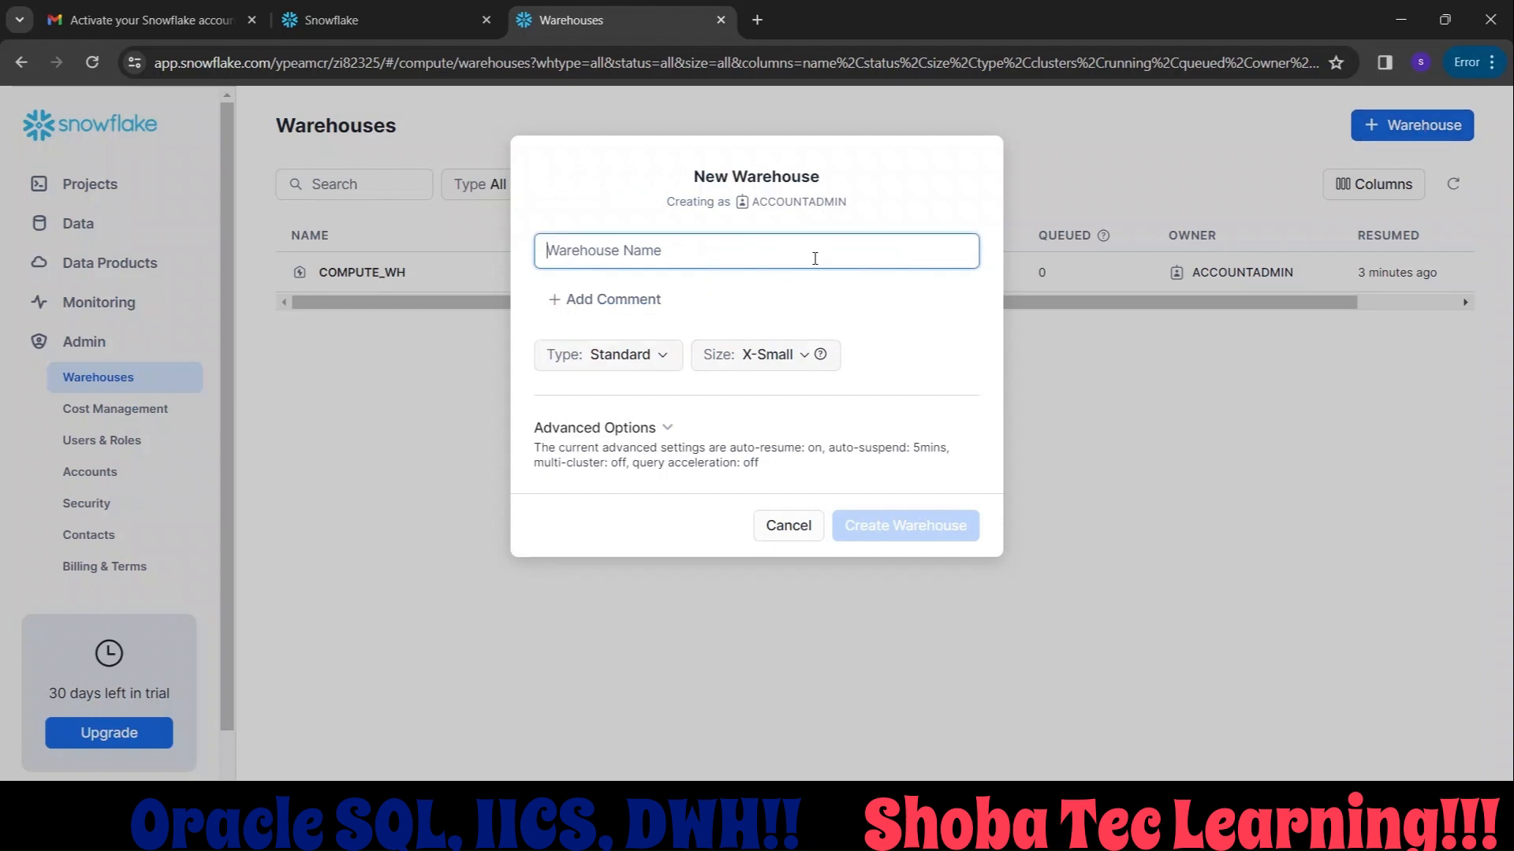
type("EDW")
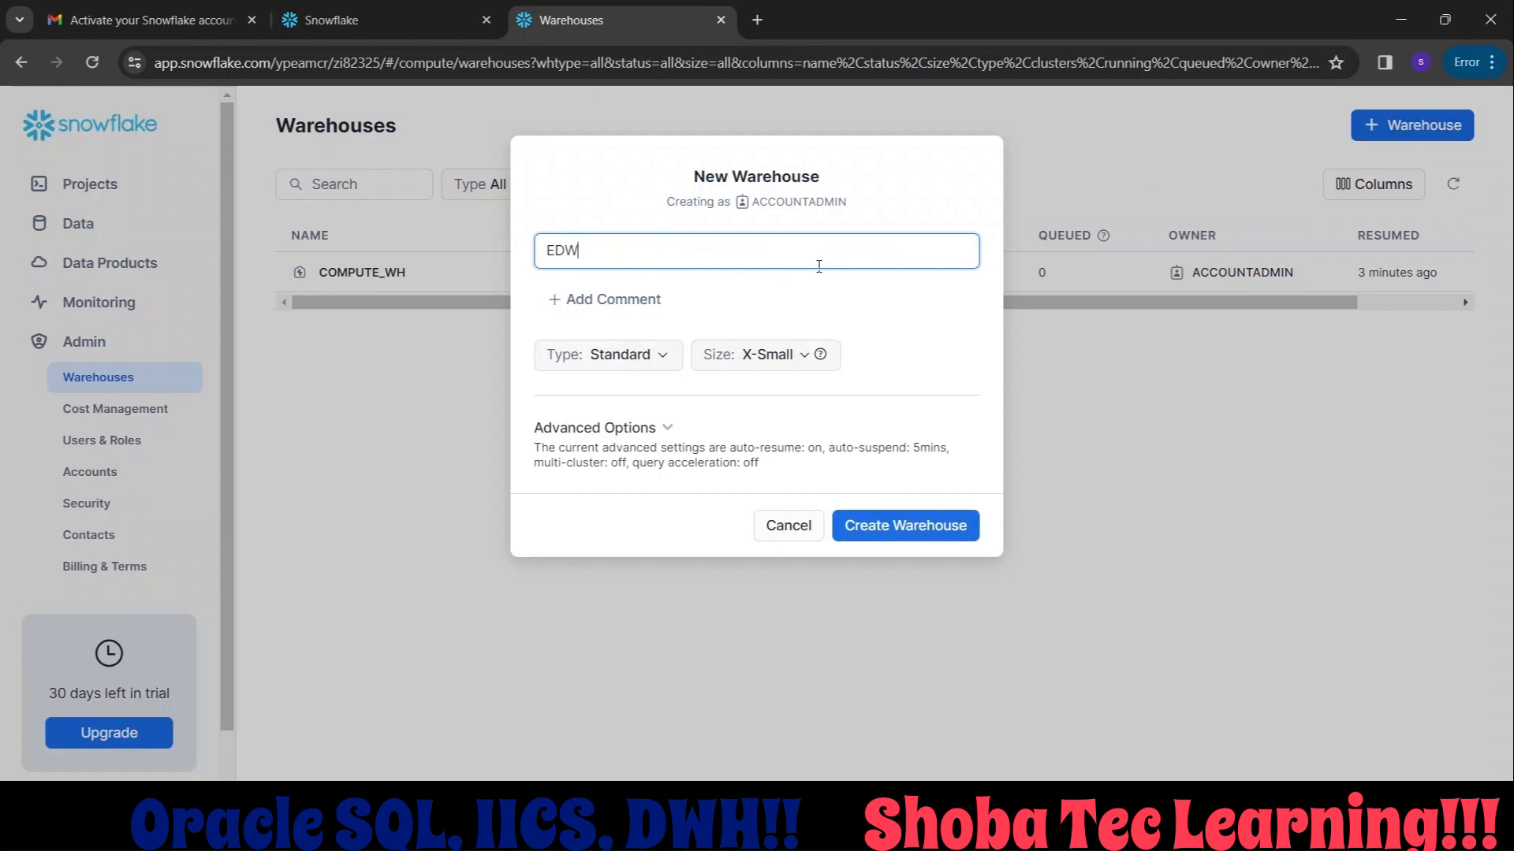
left_click(904, 521)
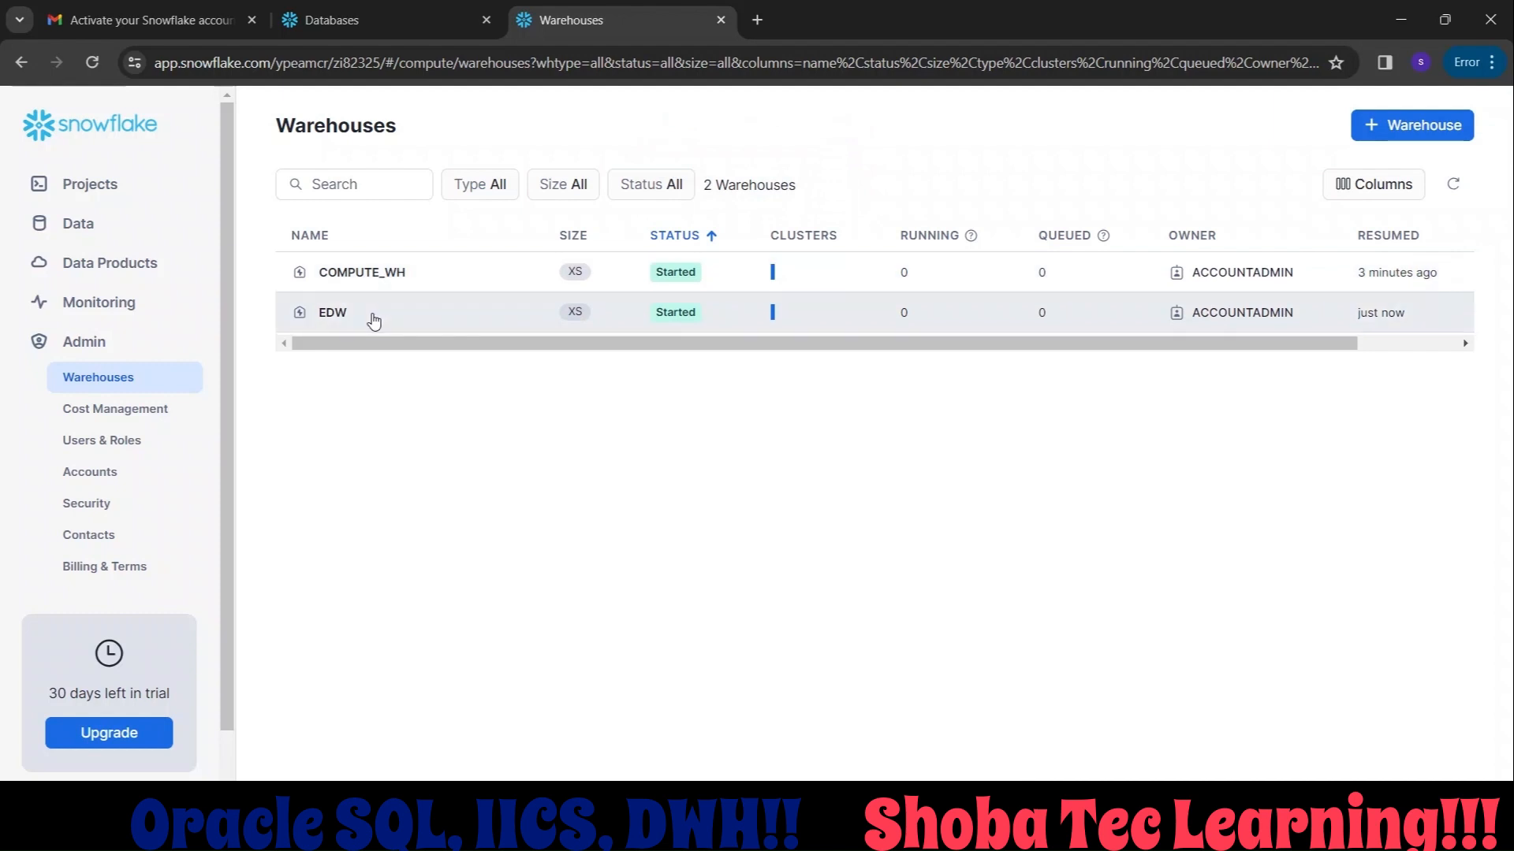
View the schemas of the SNOWFLAKE_SAMPLE_DATA database, and create a new database named Target_DB.
left_click(194, 229)
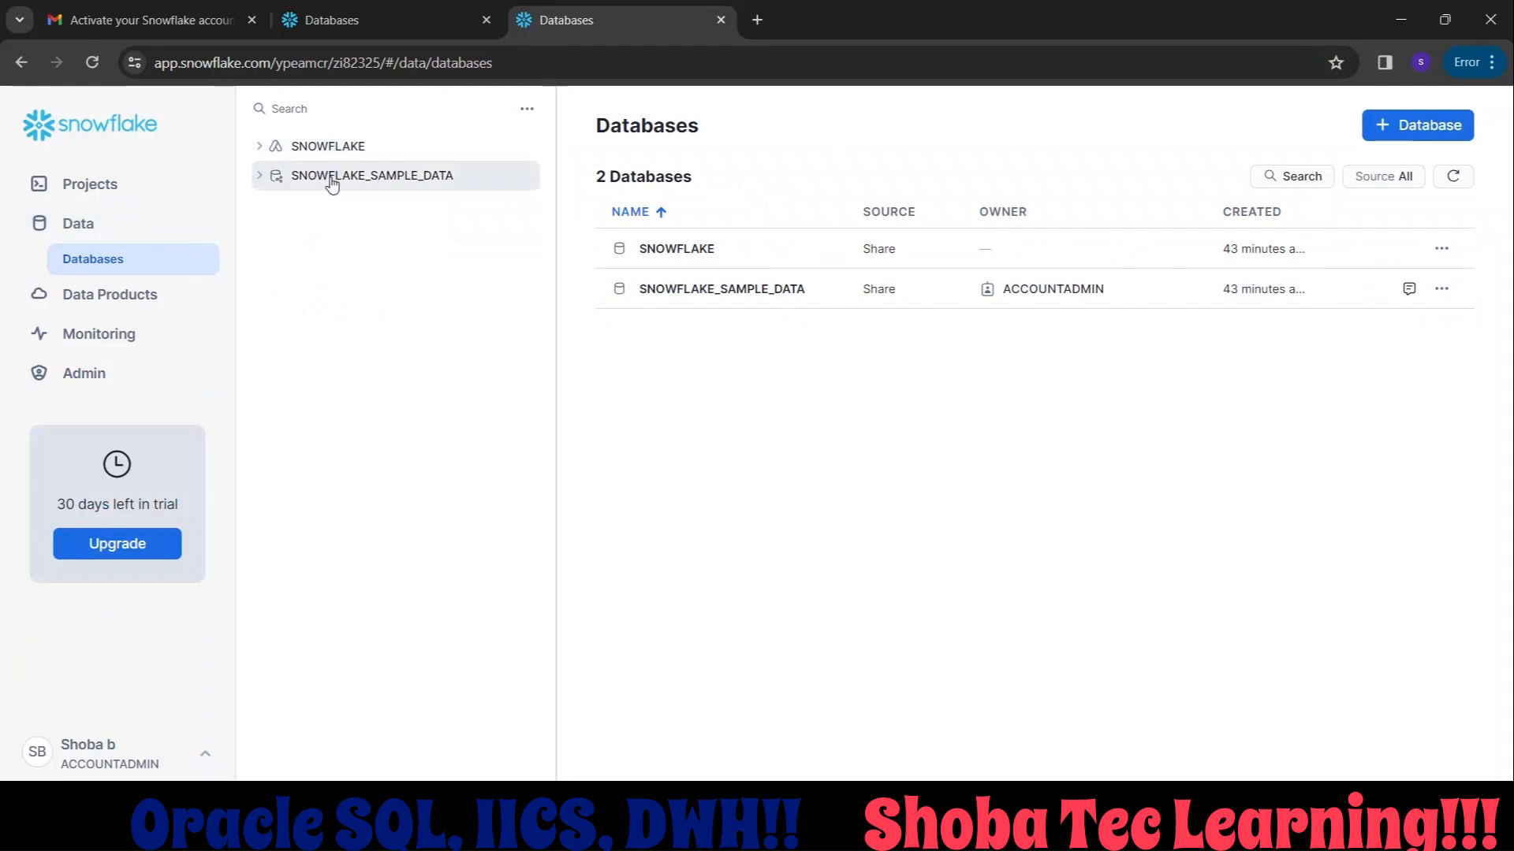
left_click(273, 179)
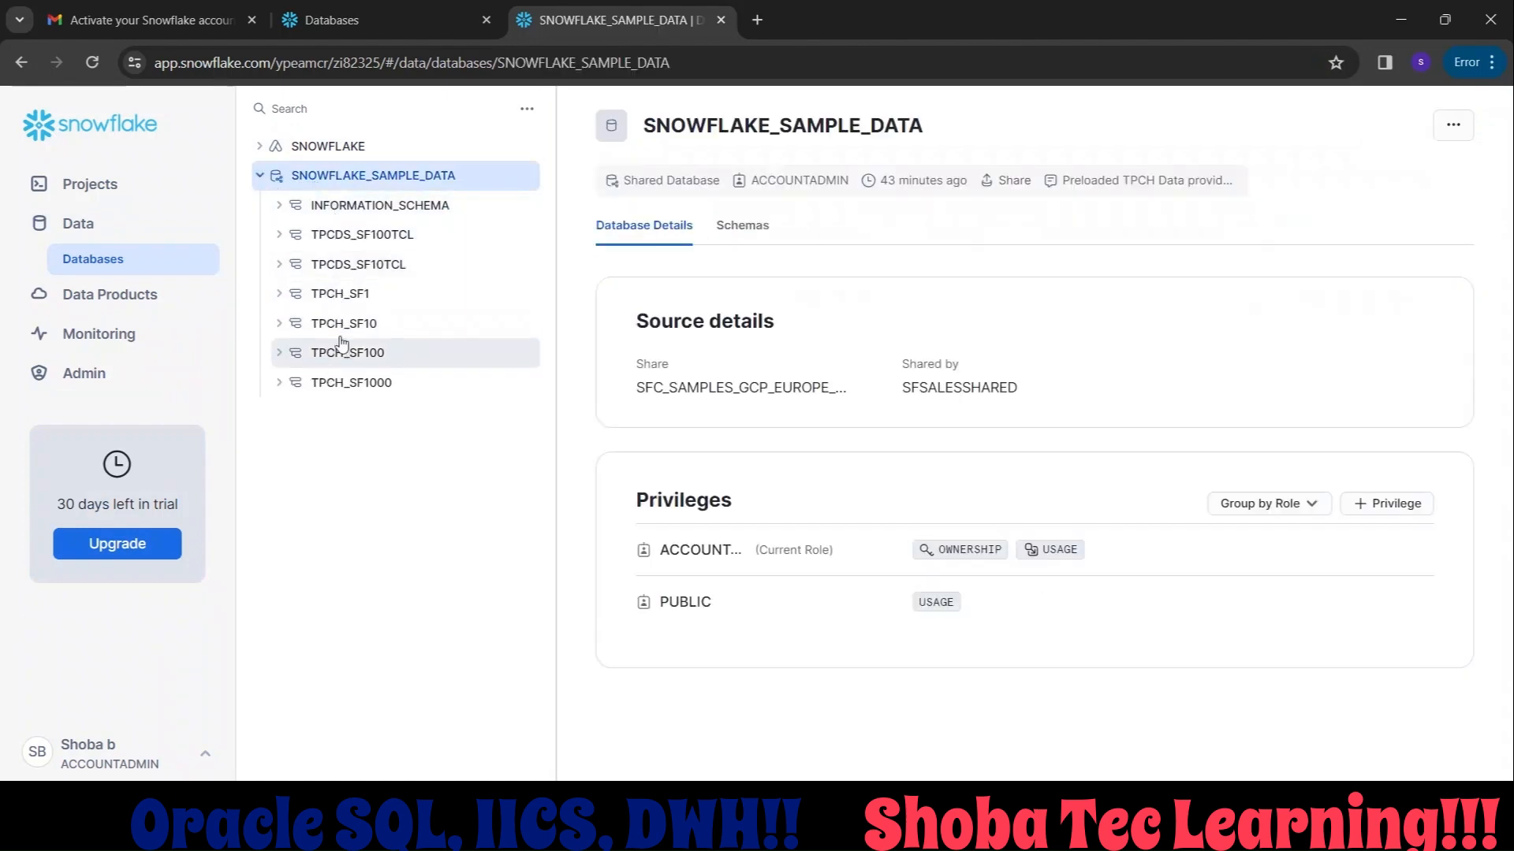
left_click(110, 237)
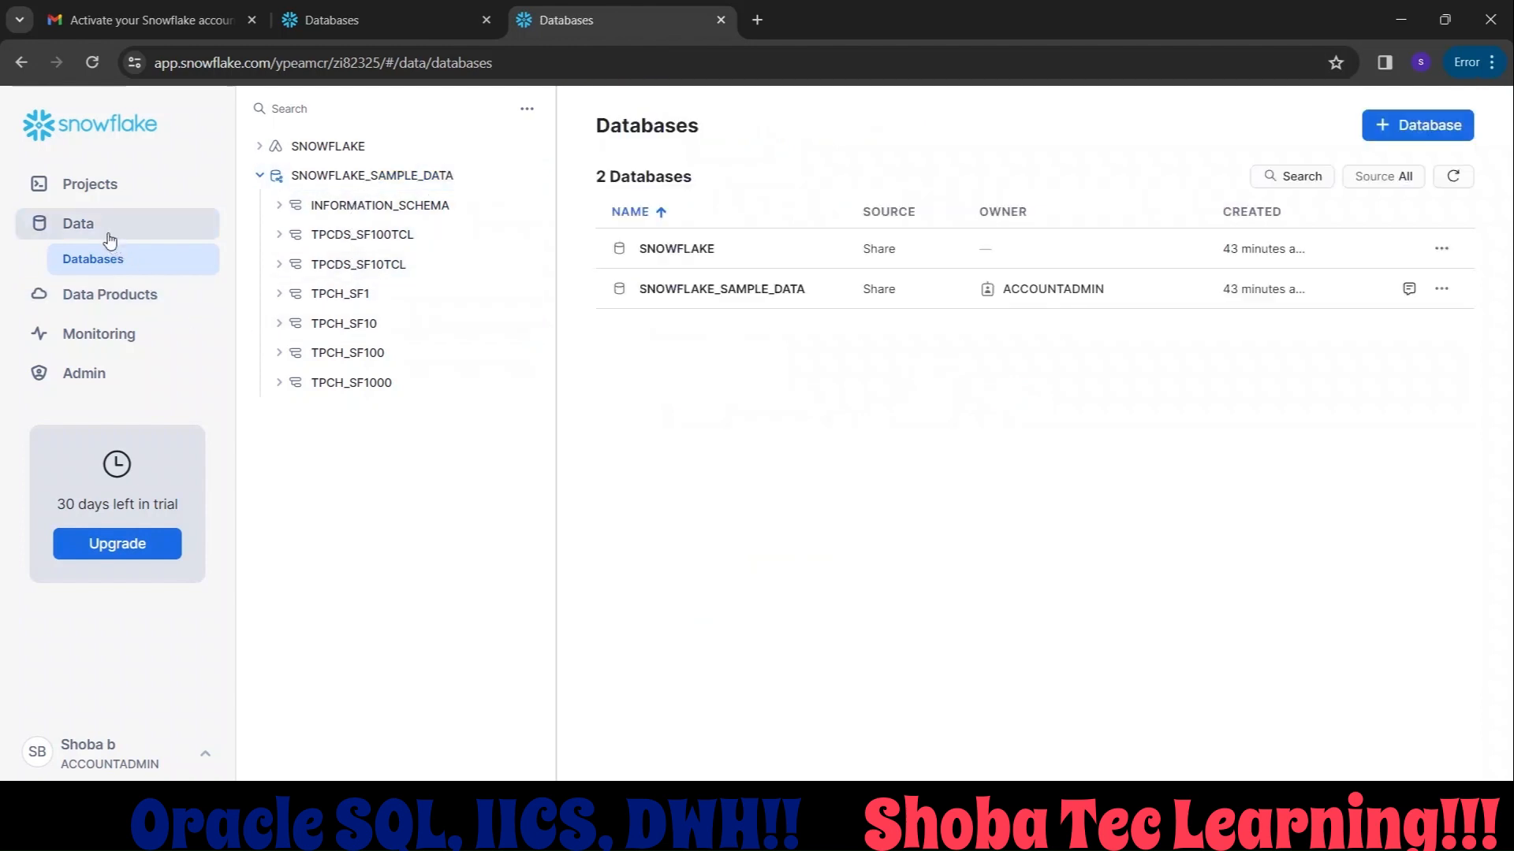
left_click(1417, 124)
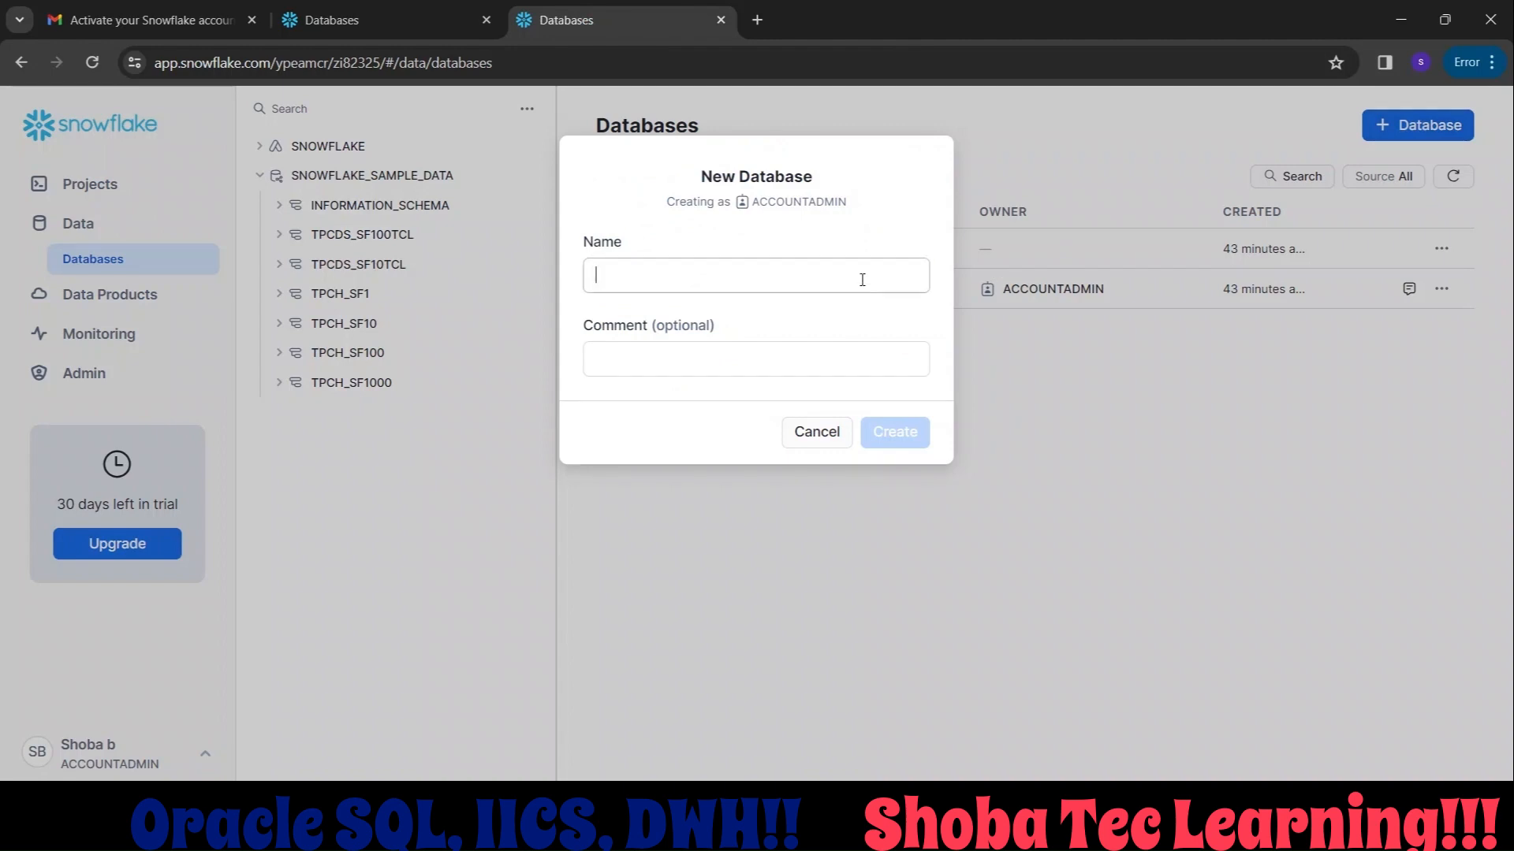
type("Targe")
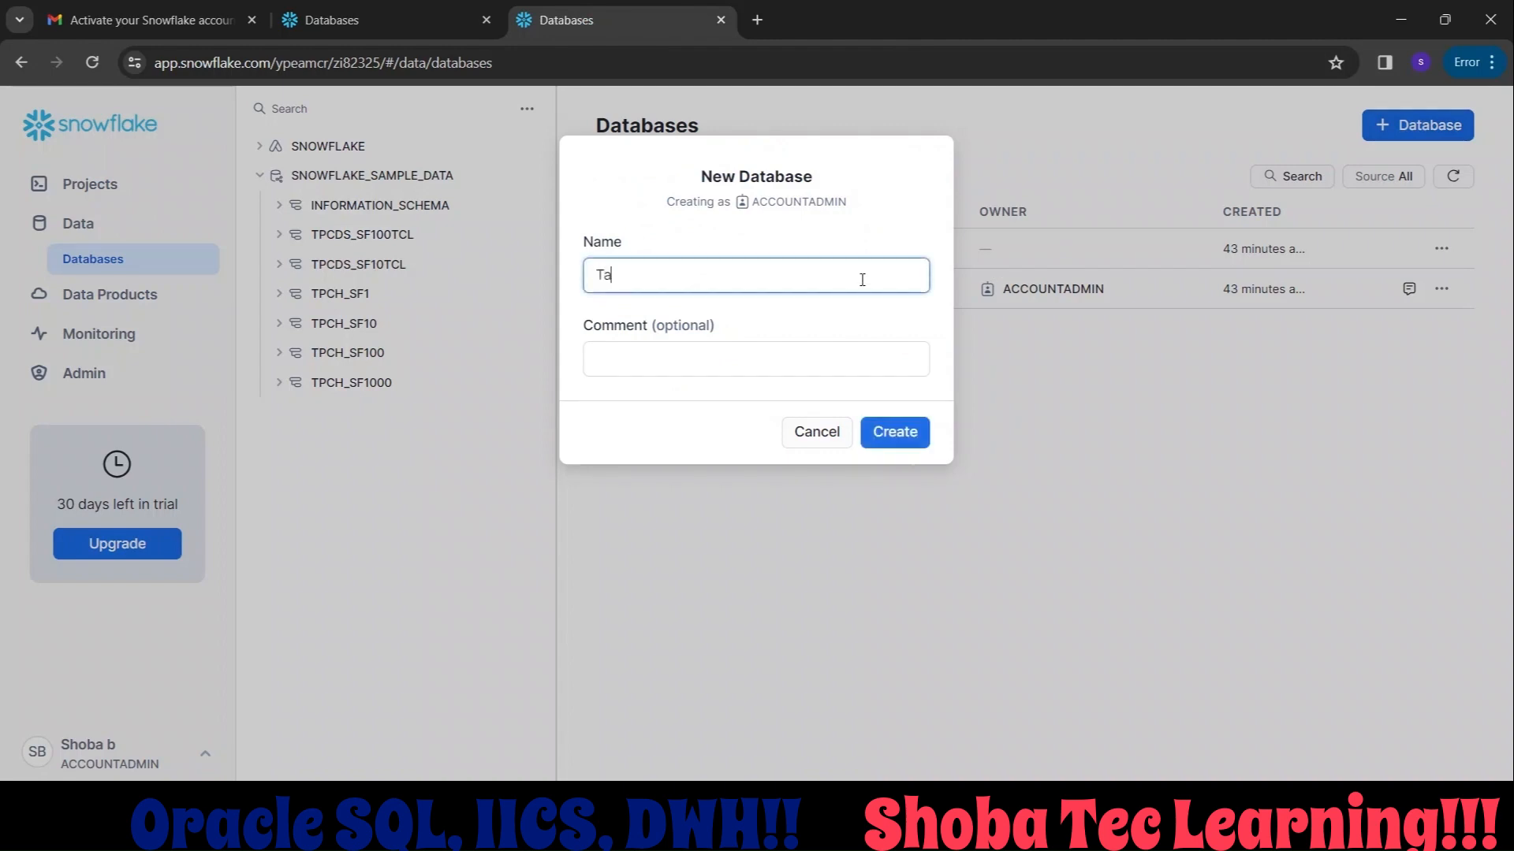
type("t_DB")
left_click(885, 427)
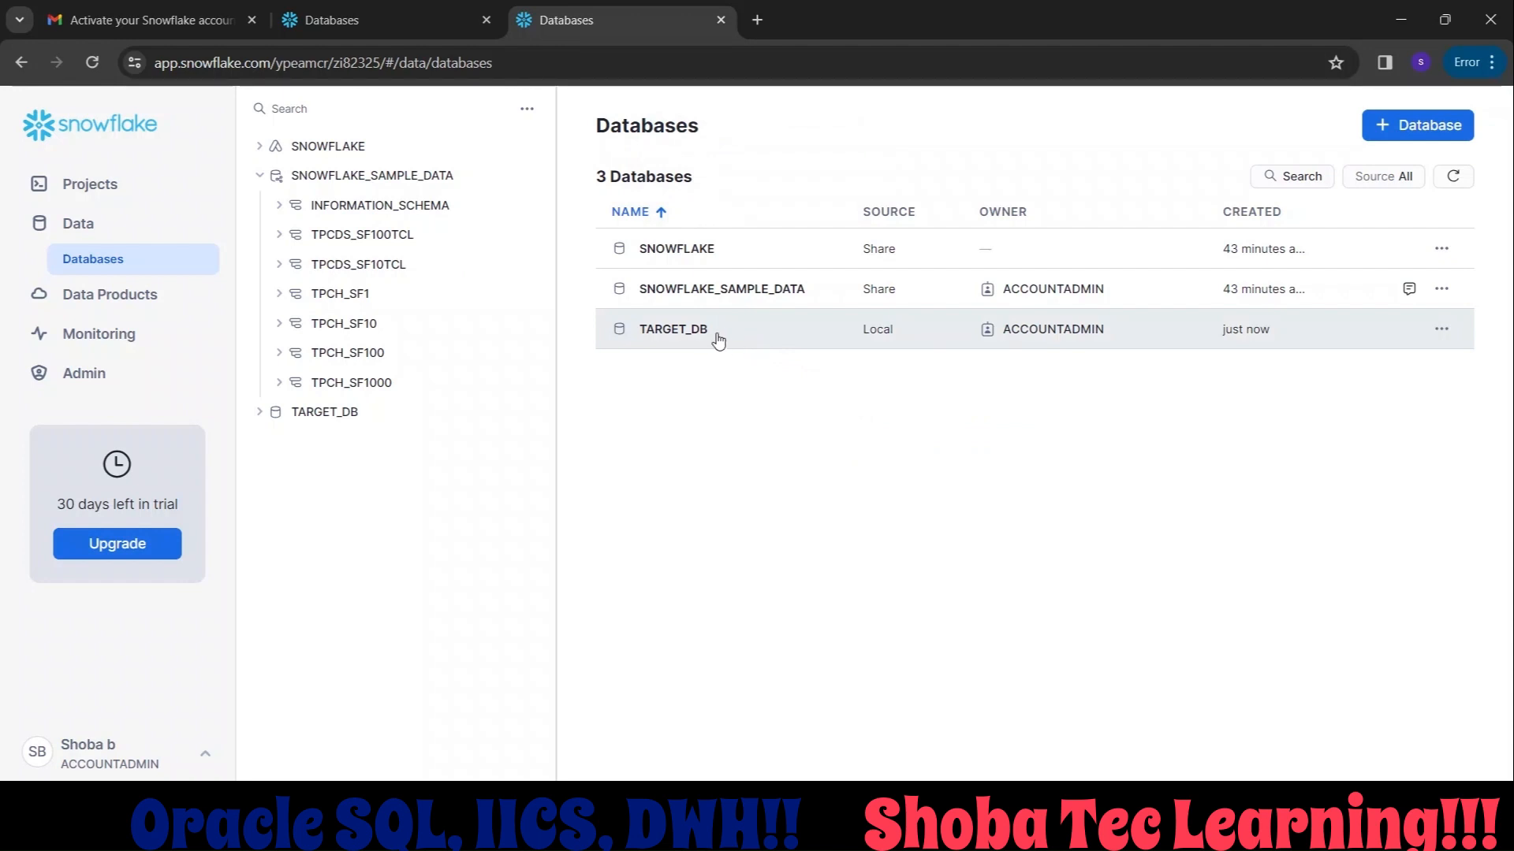
Open the TARGET_DB database and create a schema named Core in it, without managed access.
double_click(706, 334)
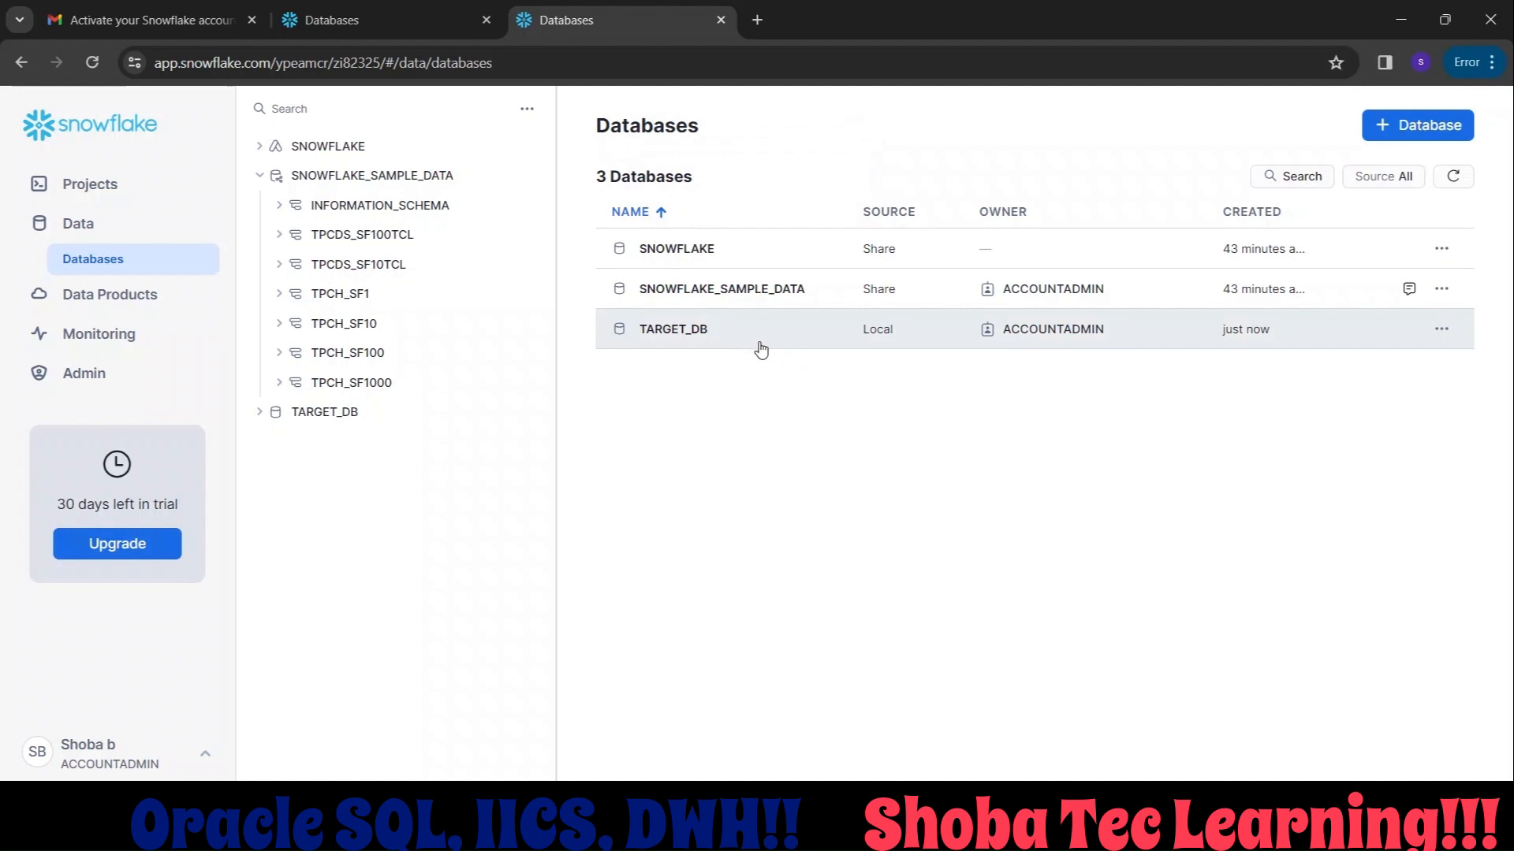
left_click(708, 333)
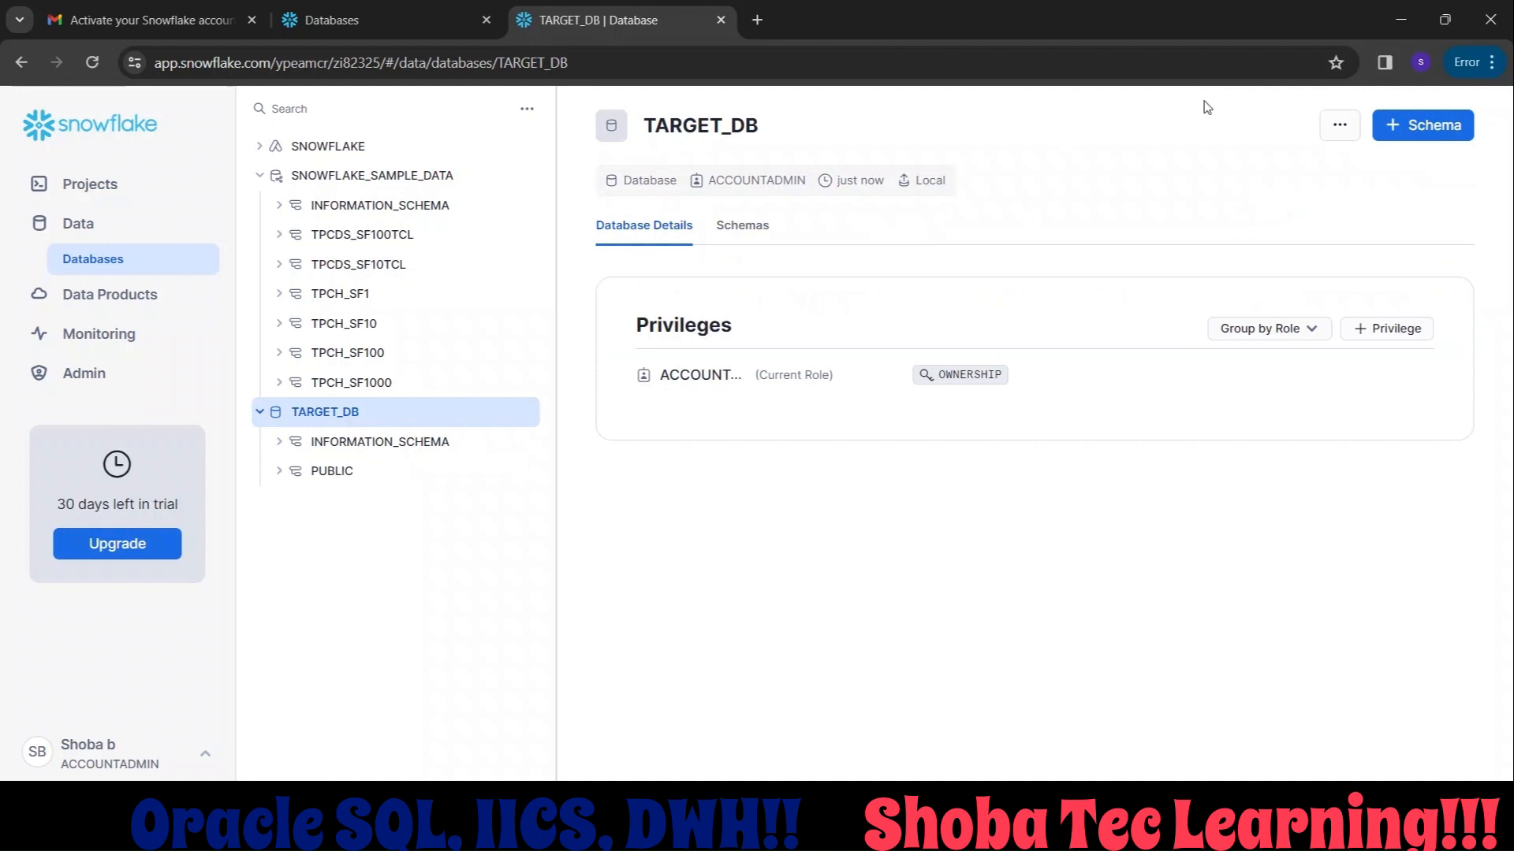
left_click(1389, 122)
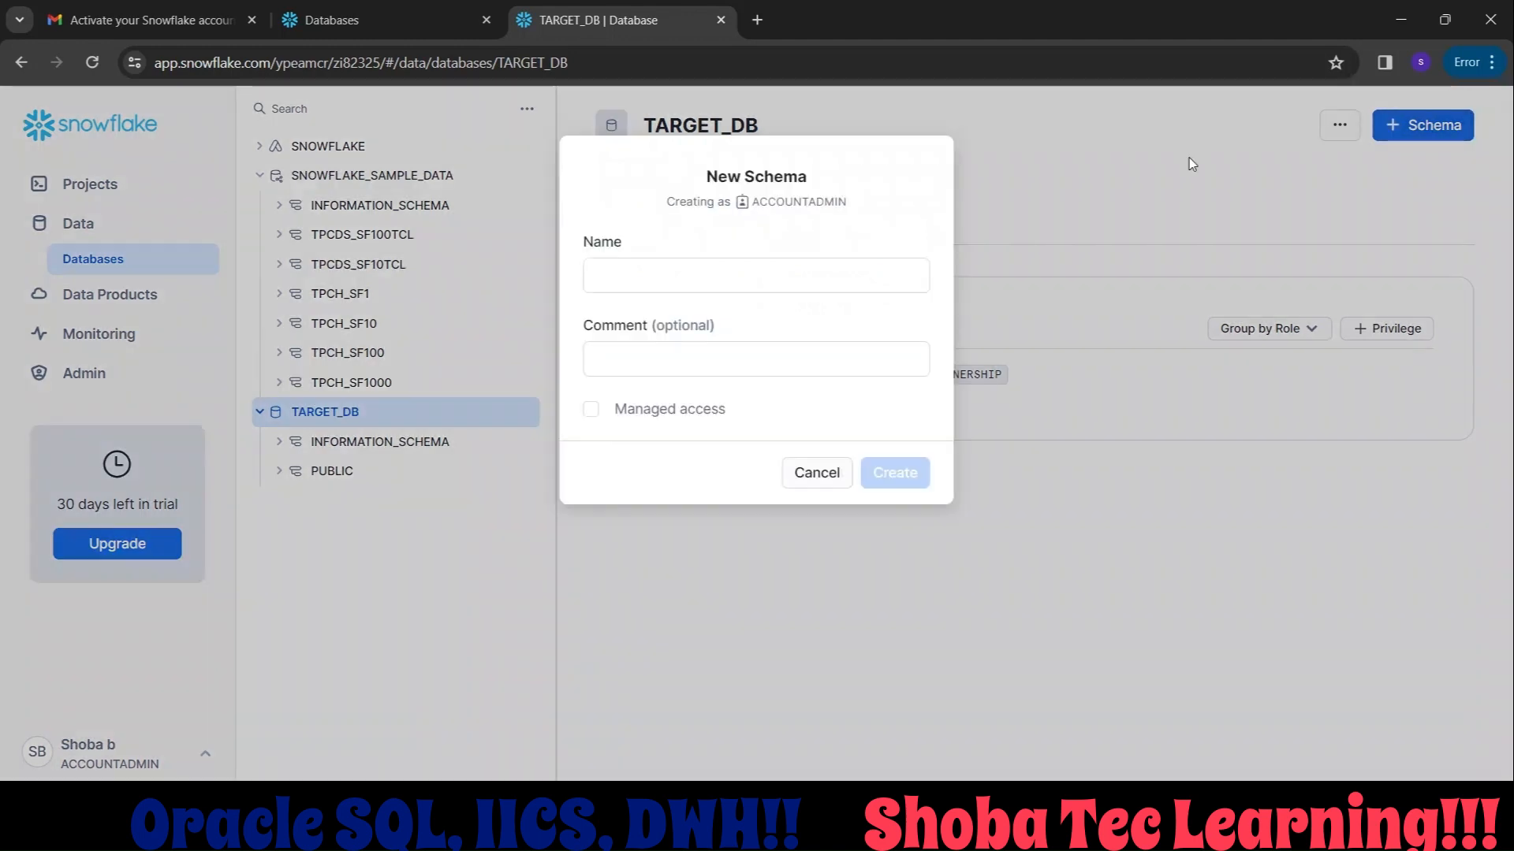
left_click(912, 265)
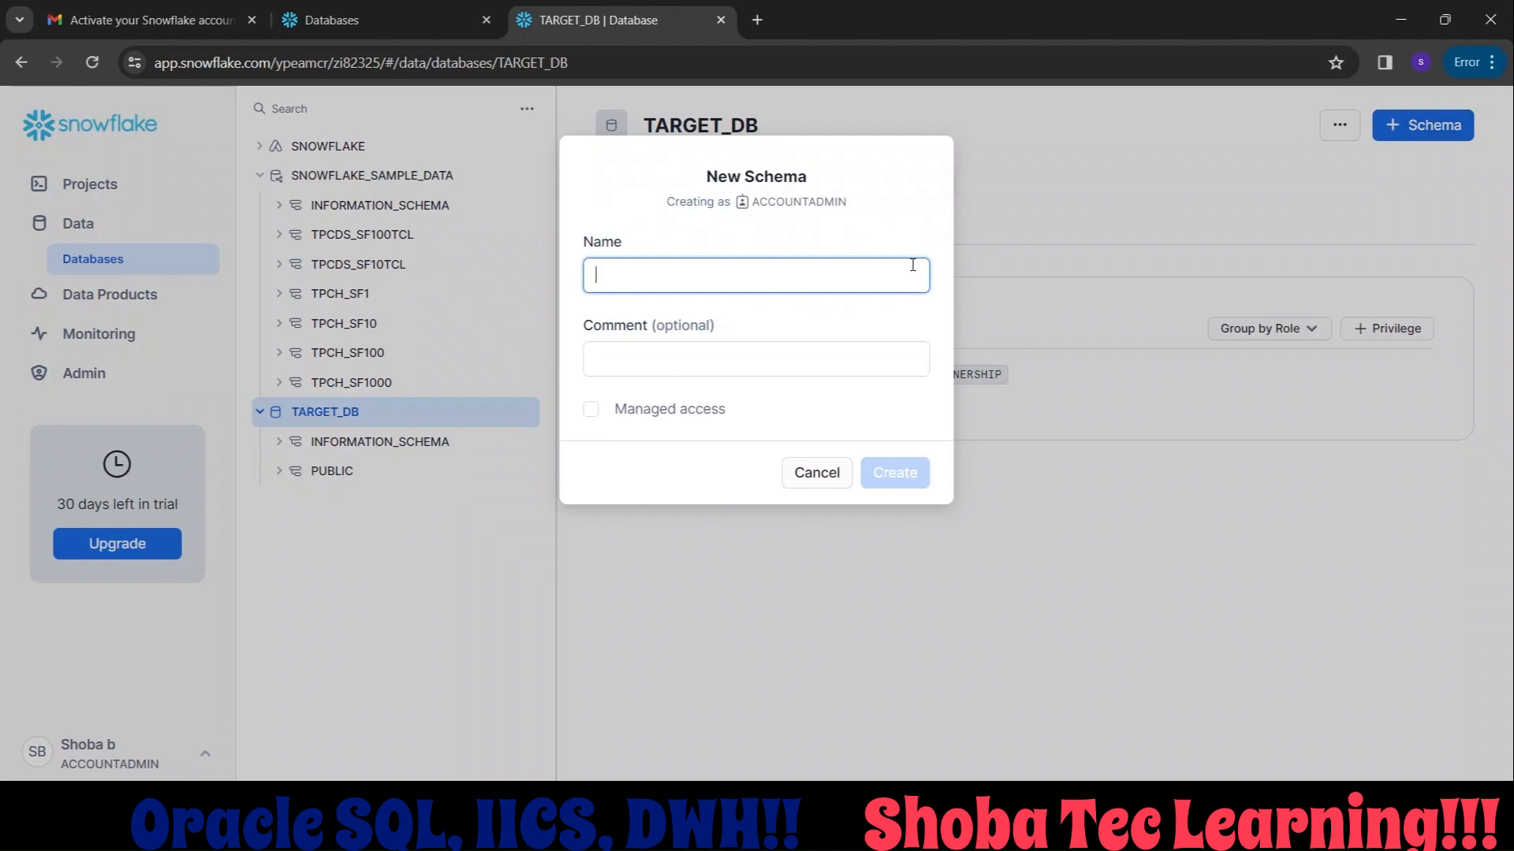
type("Core")
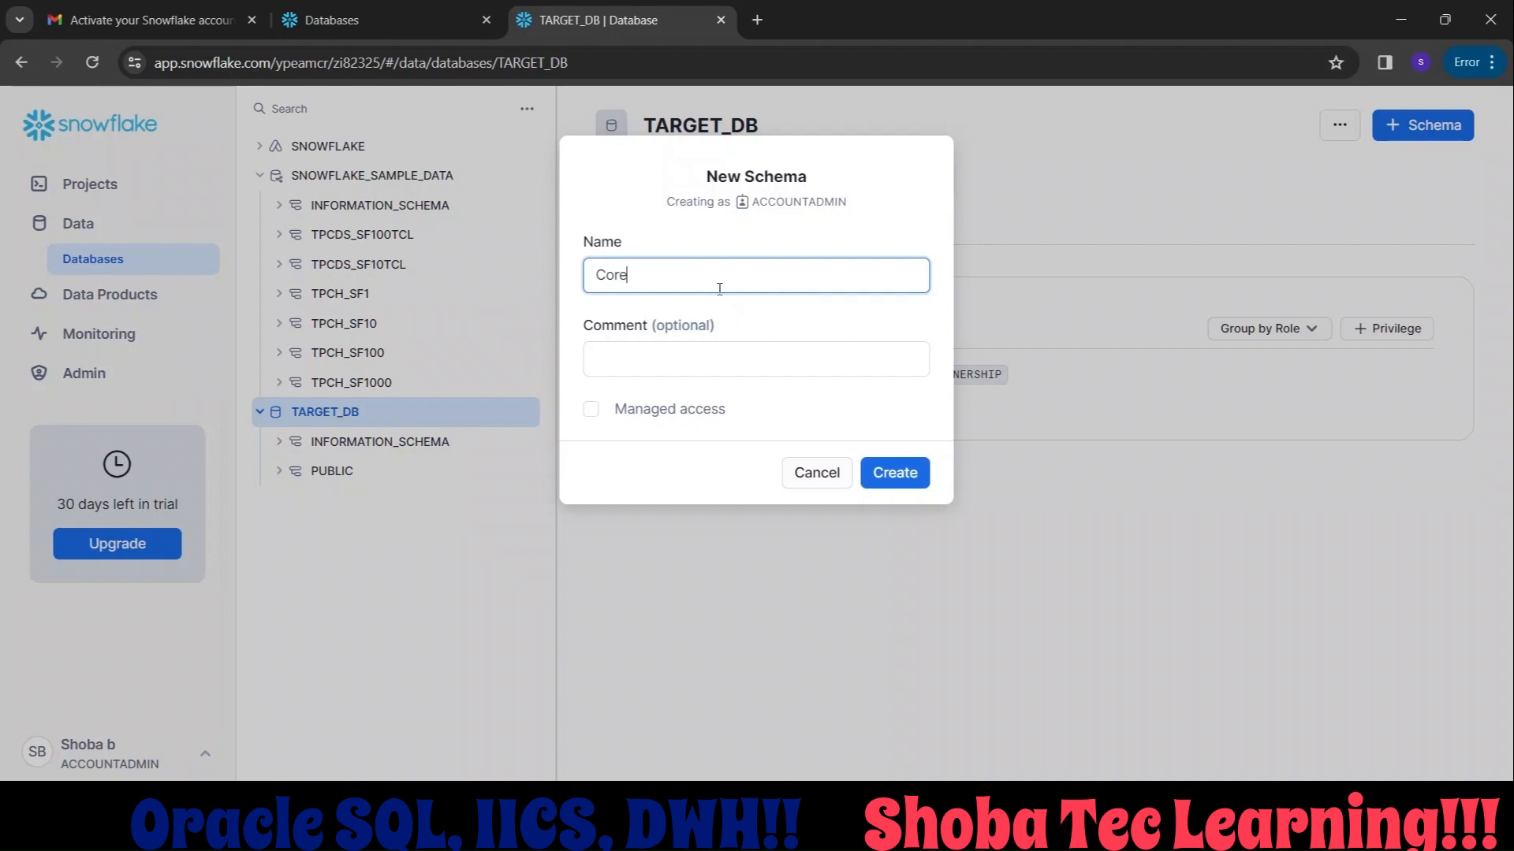
left_click(920, 477)
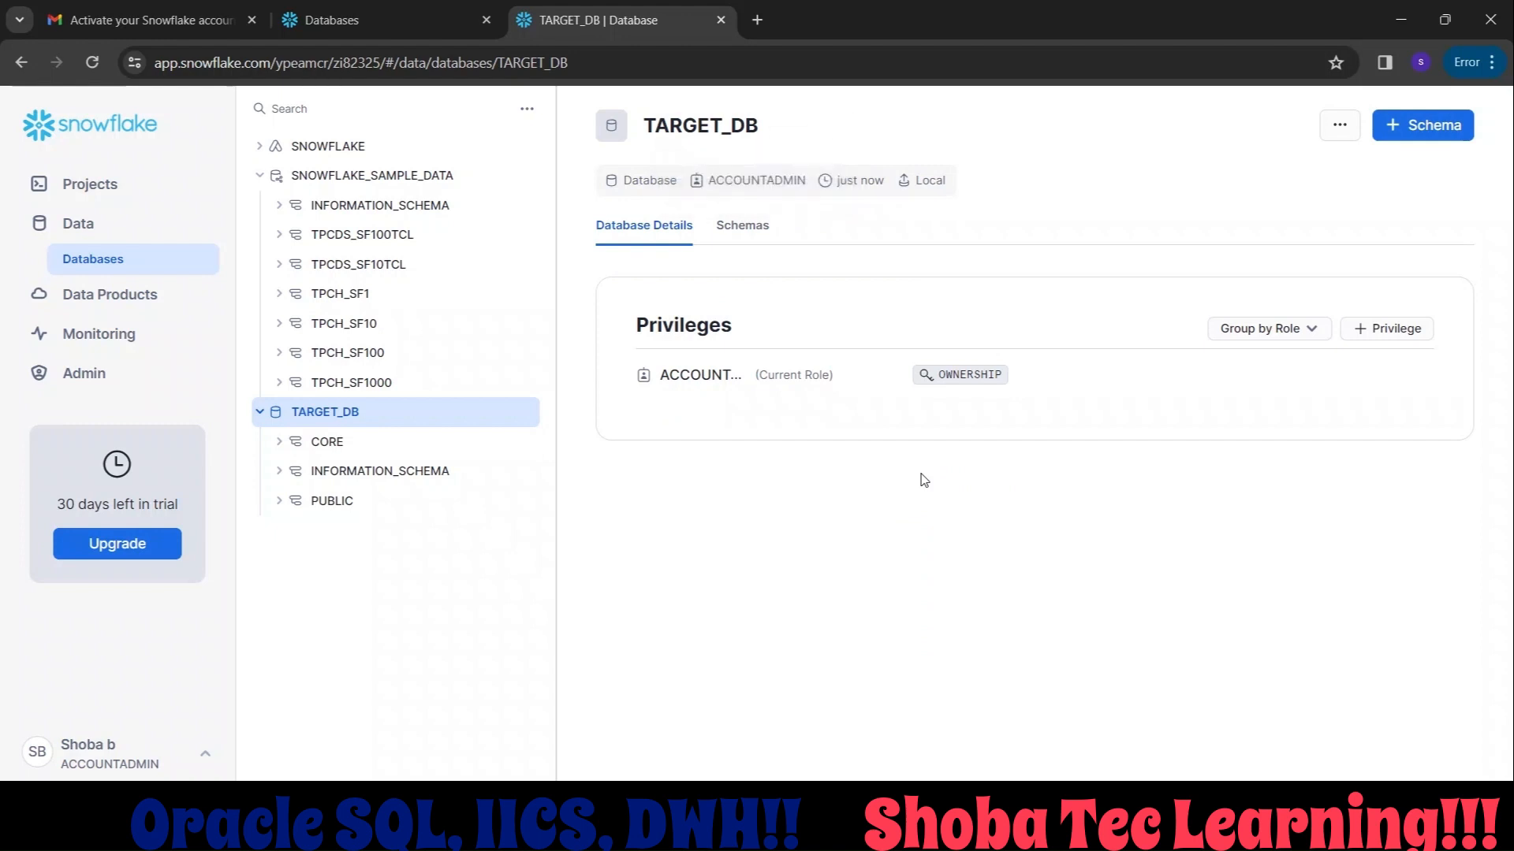
Start a standard table in the CORE schema of TARGET_DB and replace the bracketed table name placeholder with employee.
left_click(371, 451)
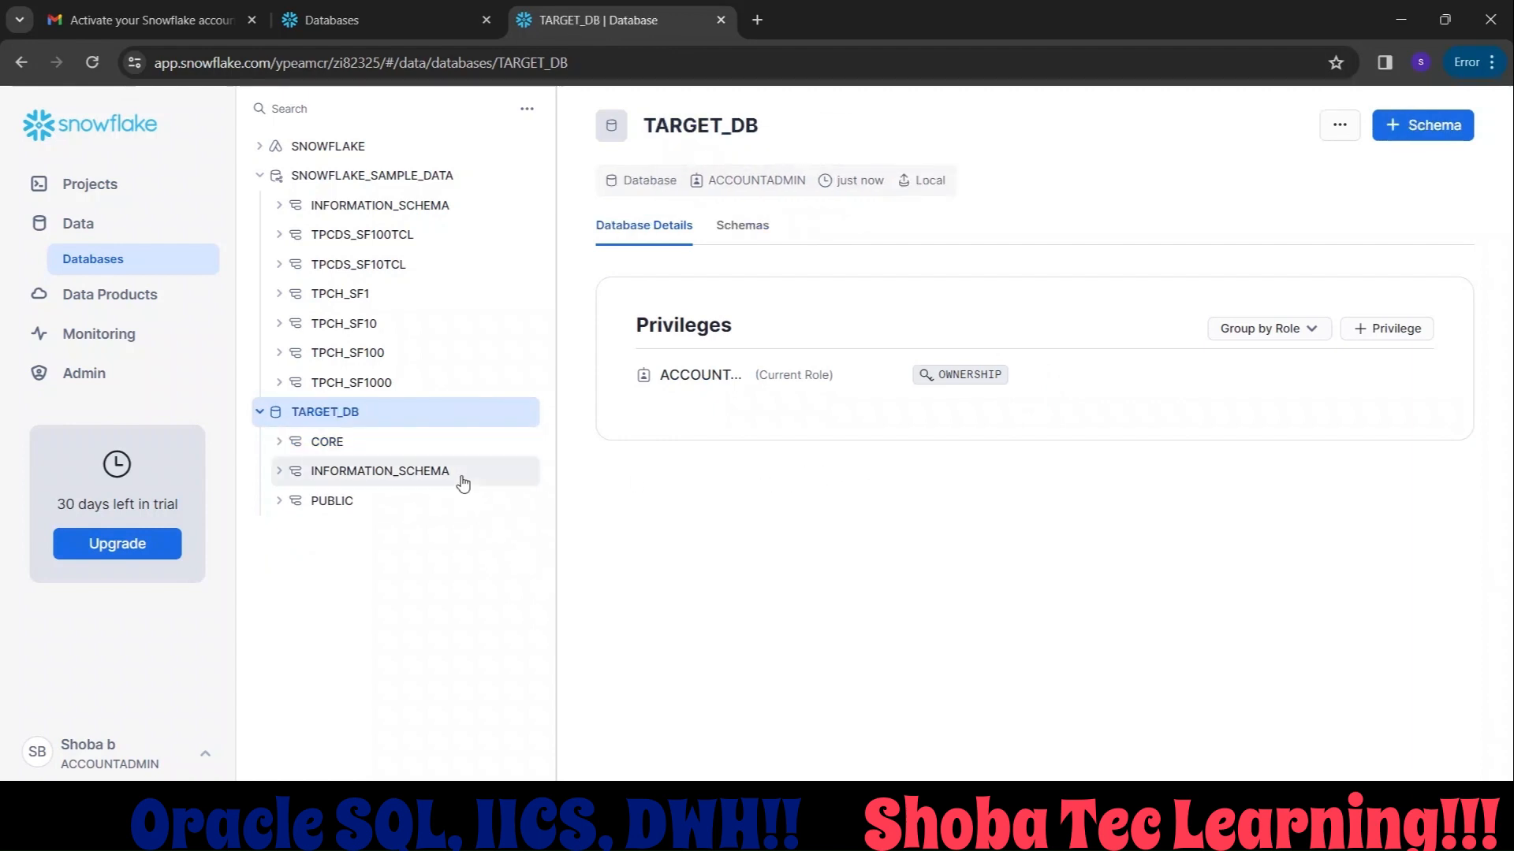
left_click(367, 446)
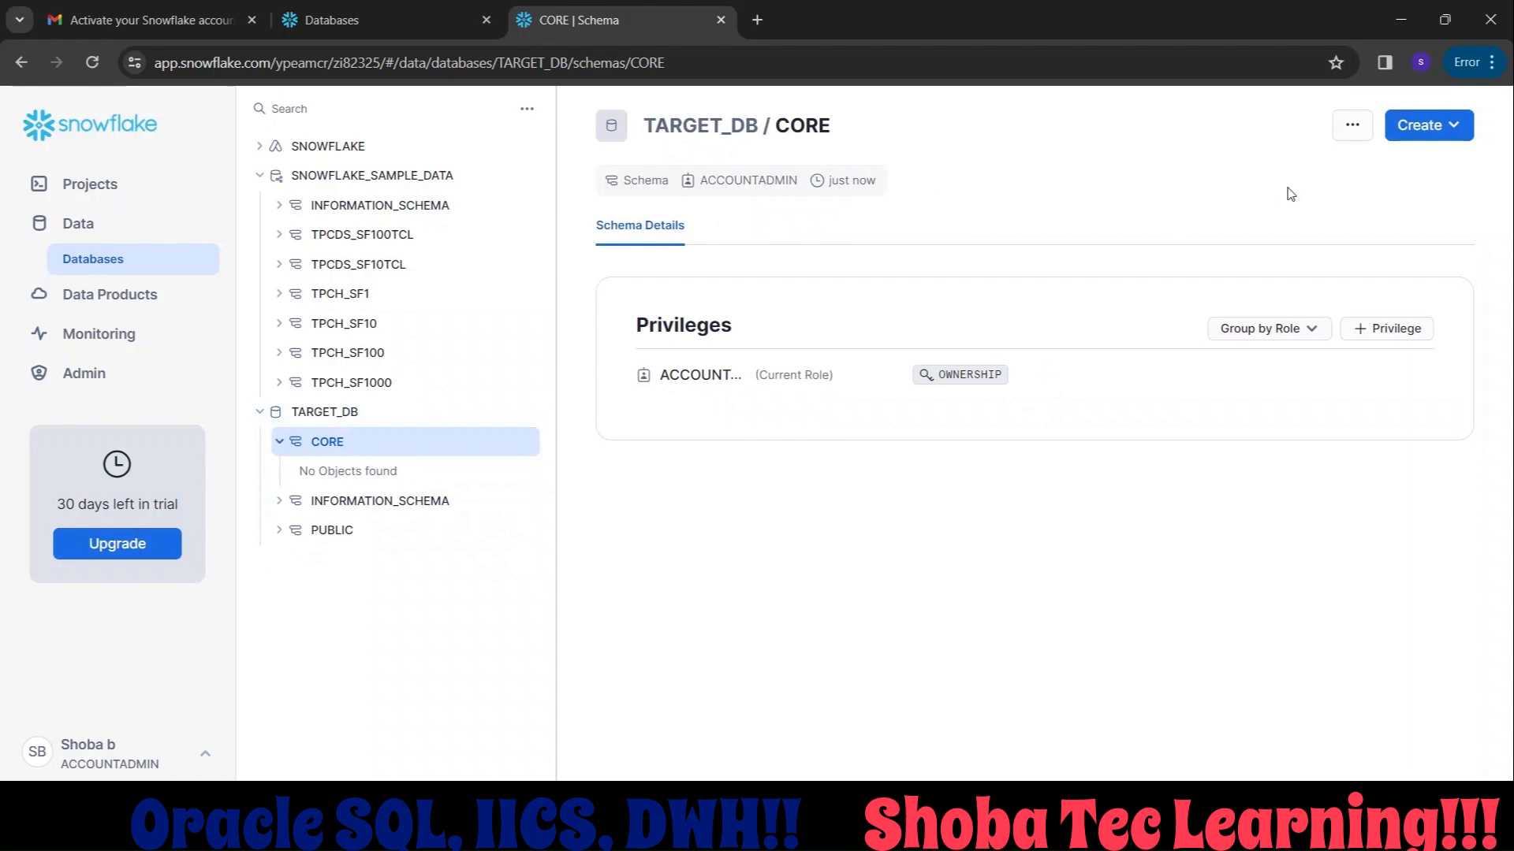
left_click(1421, 132)
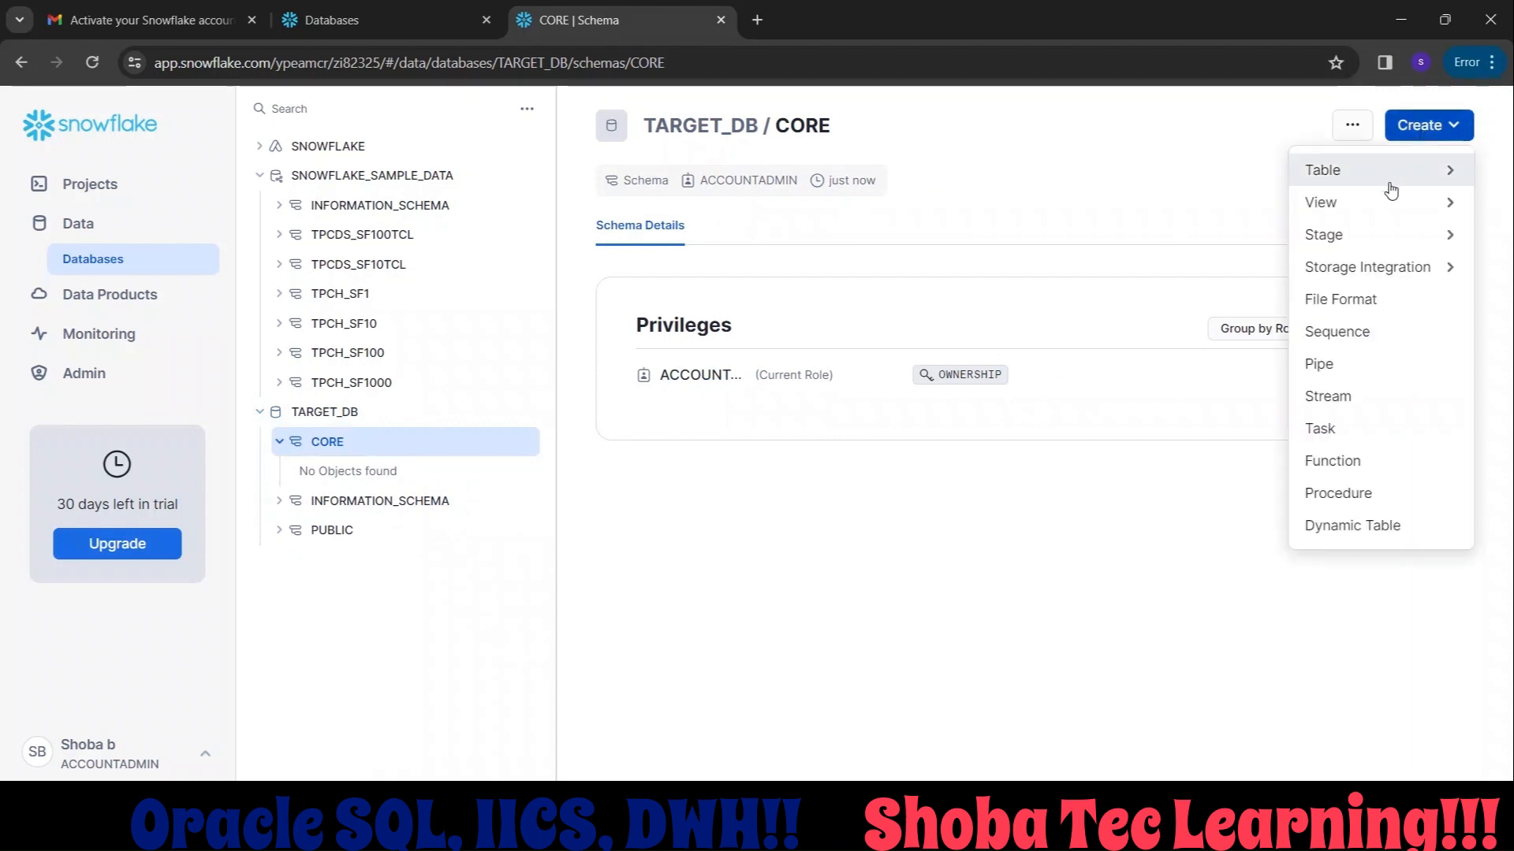
mouse_move(1387, 183)
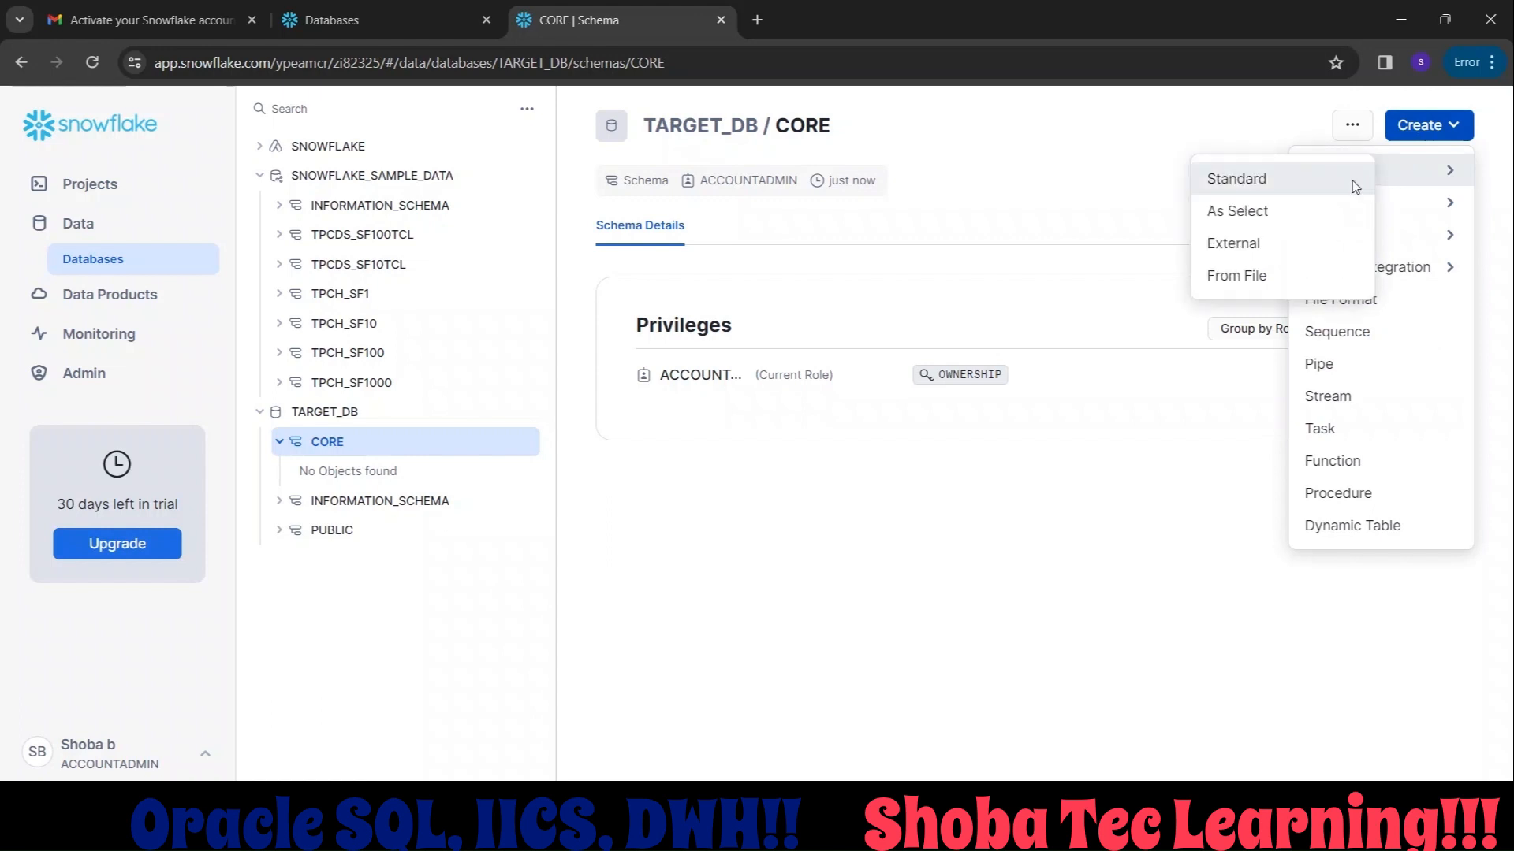
left_click(1356, 185)
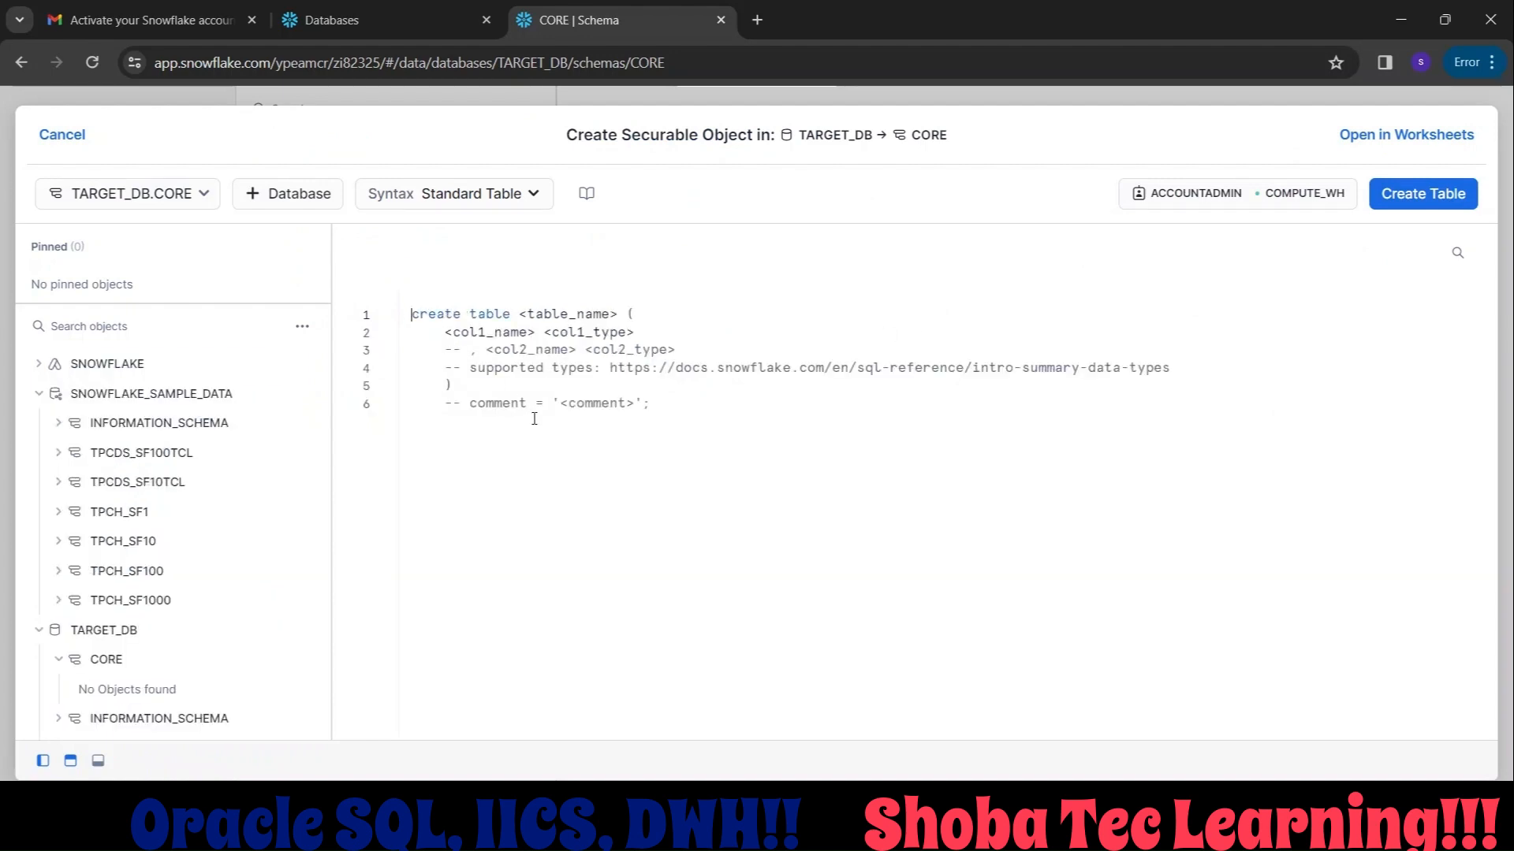
double_click(554, 315)
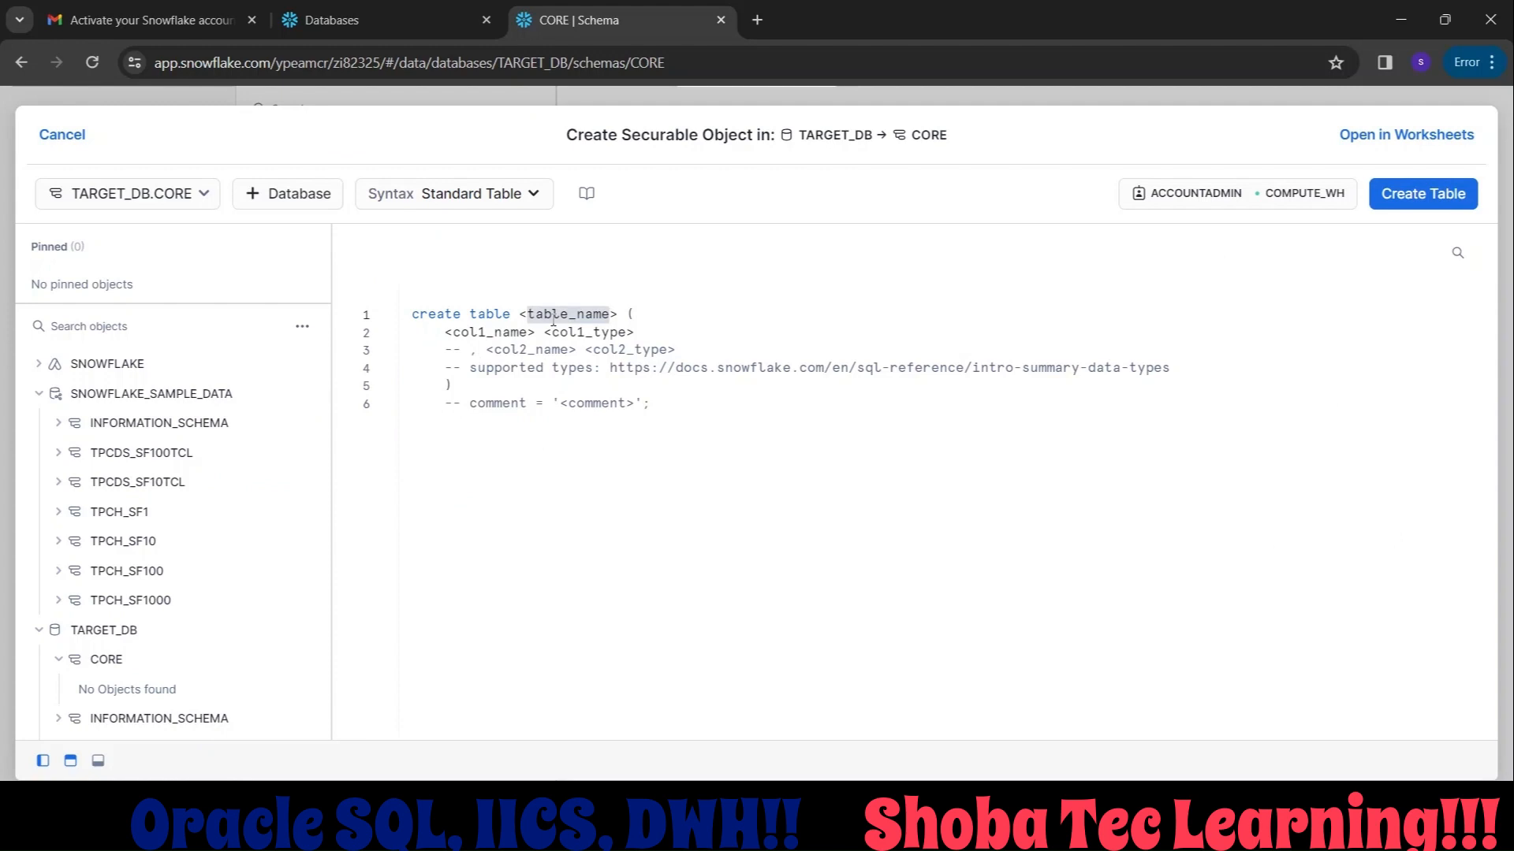
type("employee")
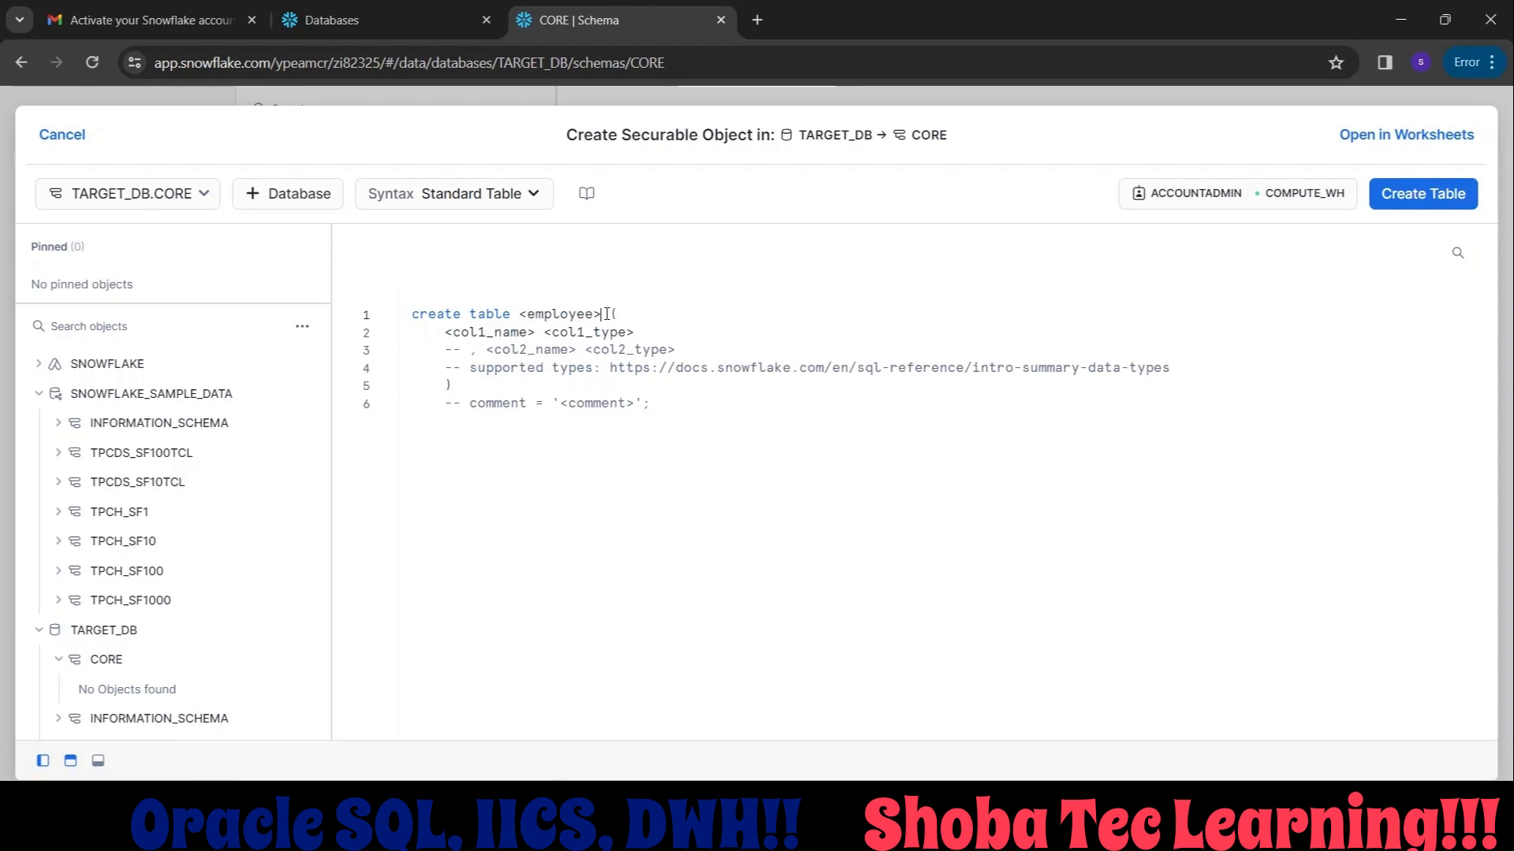
key("BackSpace")
key("Left")
key("Left")
key("BackSpace")
Replace the placeholder column lines of the create statement with the columns empid number and empname varchar2(20).
left_click_drag(445, 336, 676, 353)
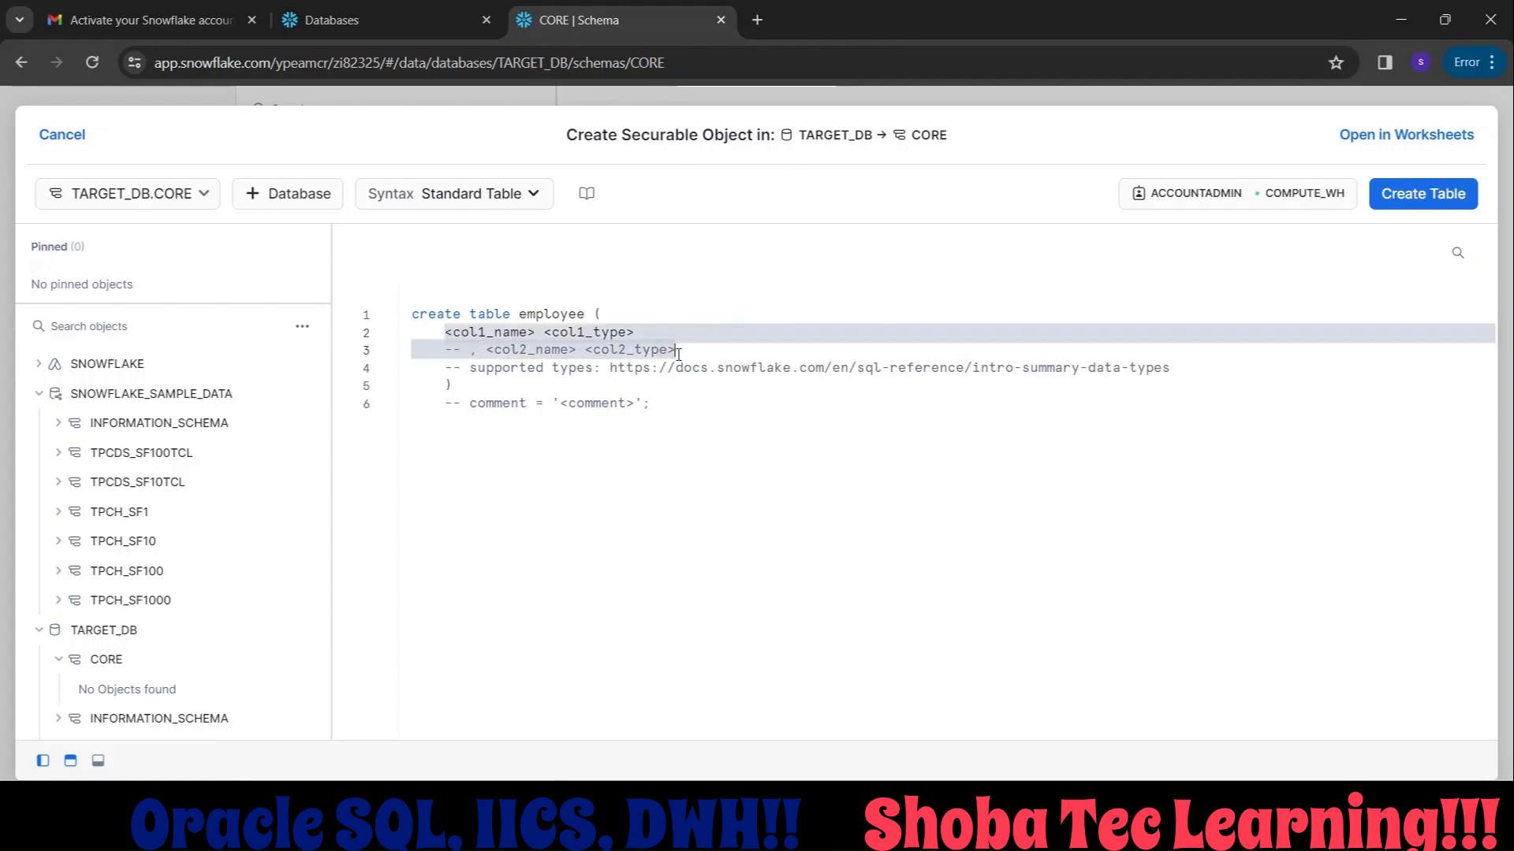
key("BackSpace")
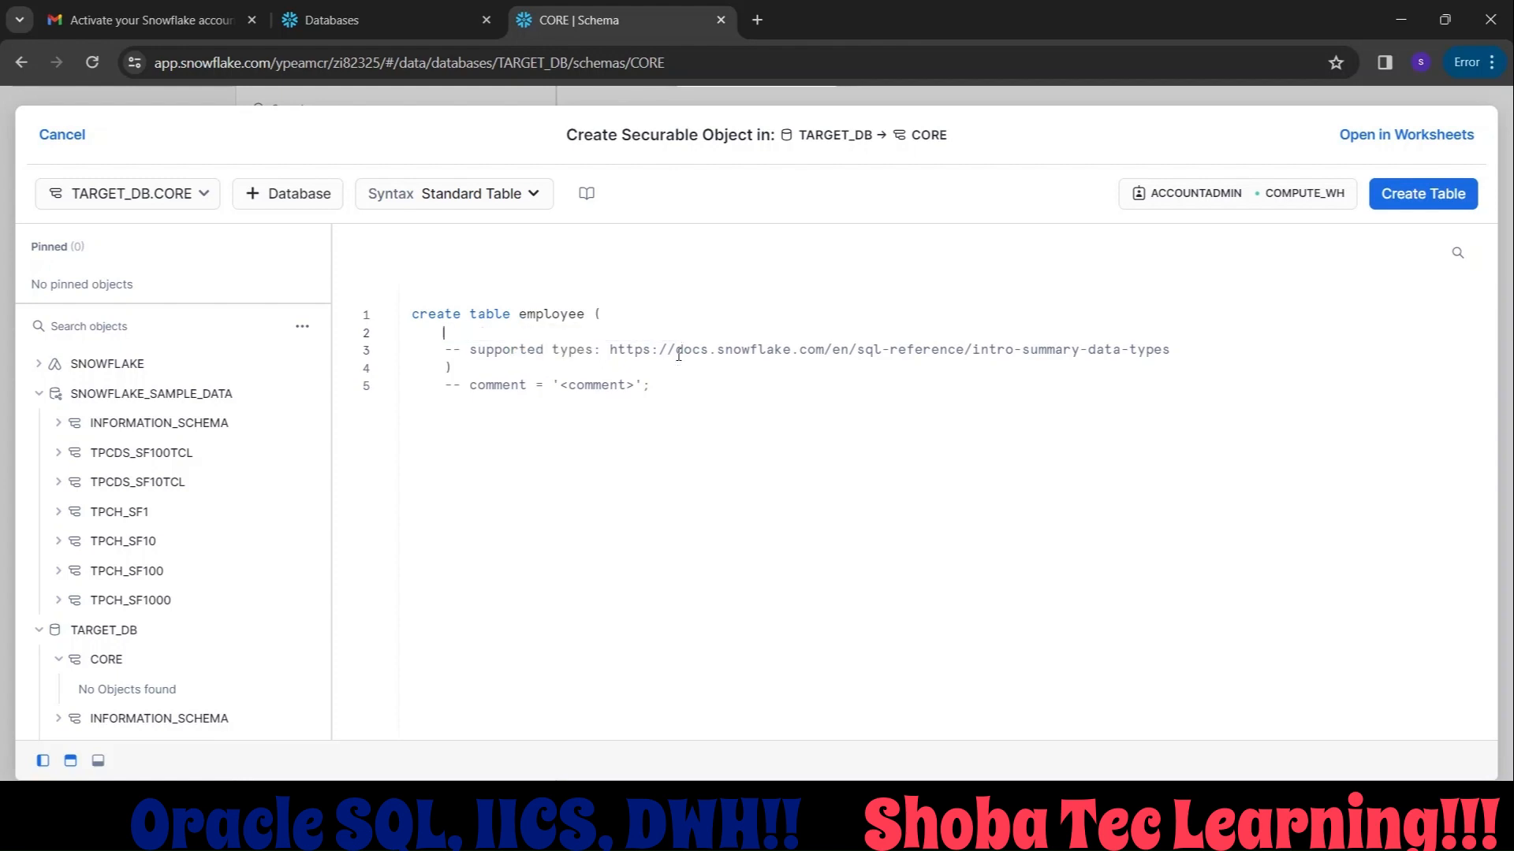
type("e")
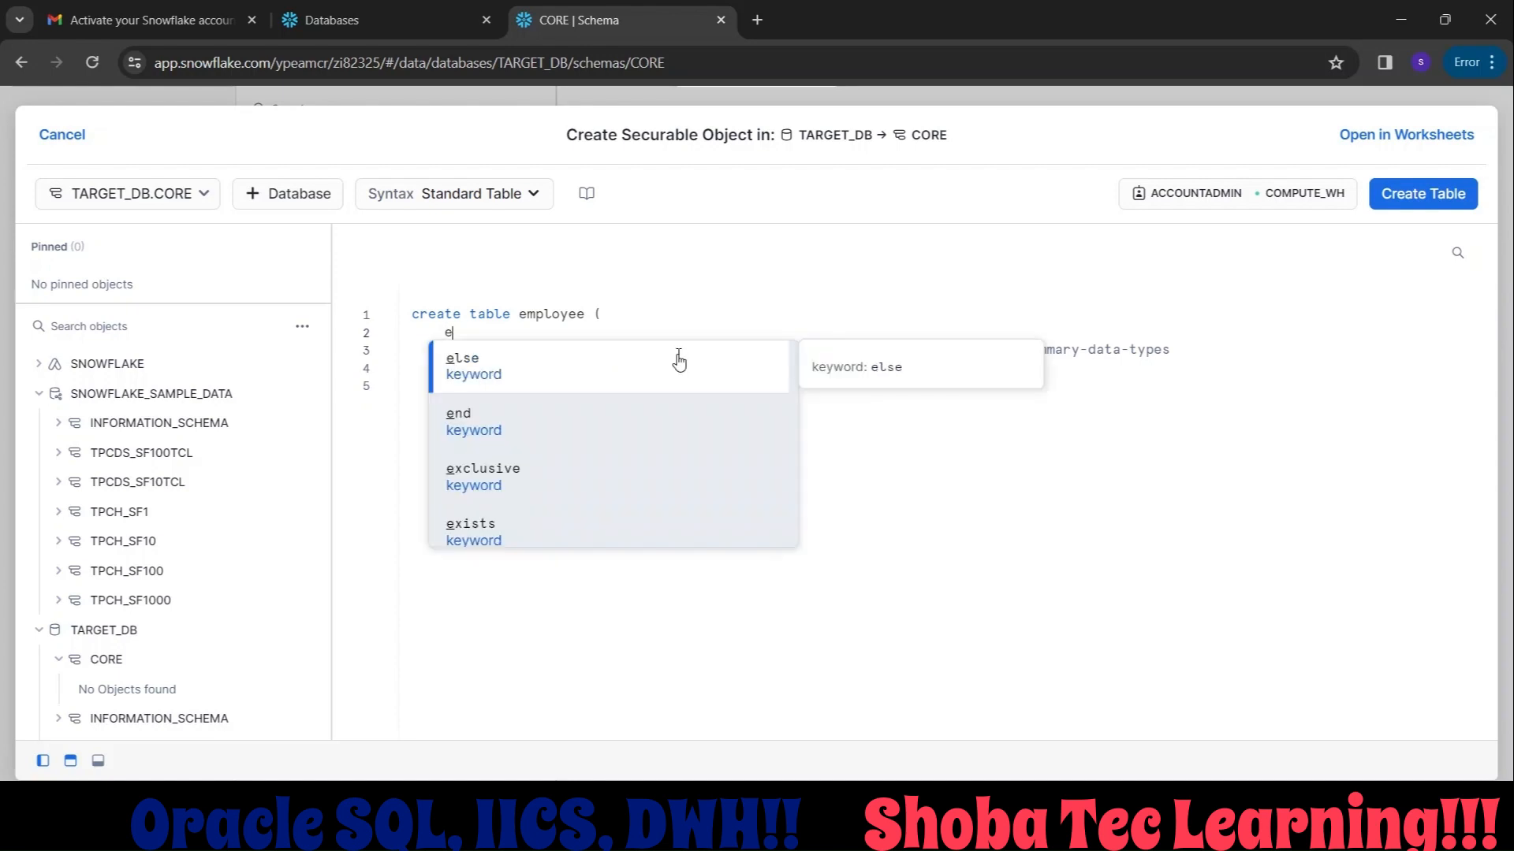
type("mpid num")
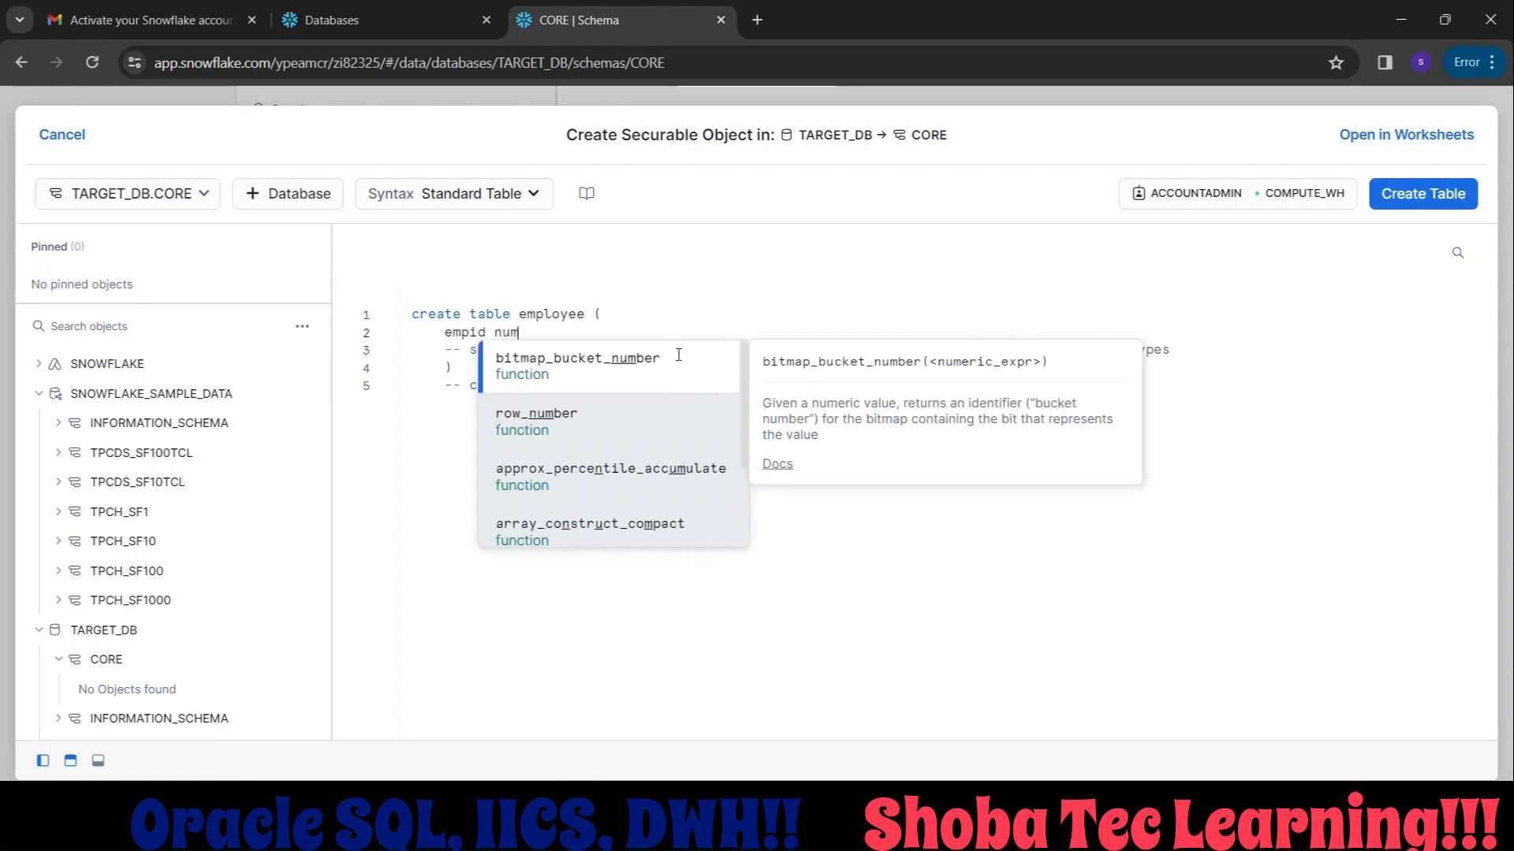
type("ber,e")
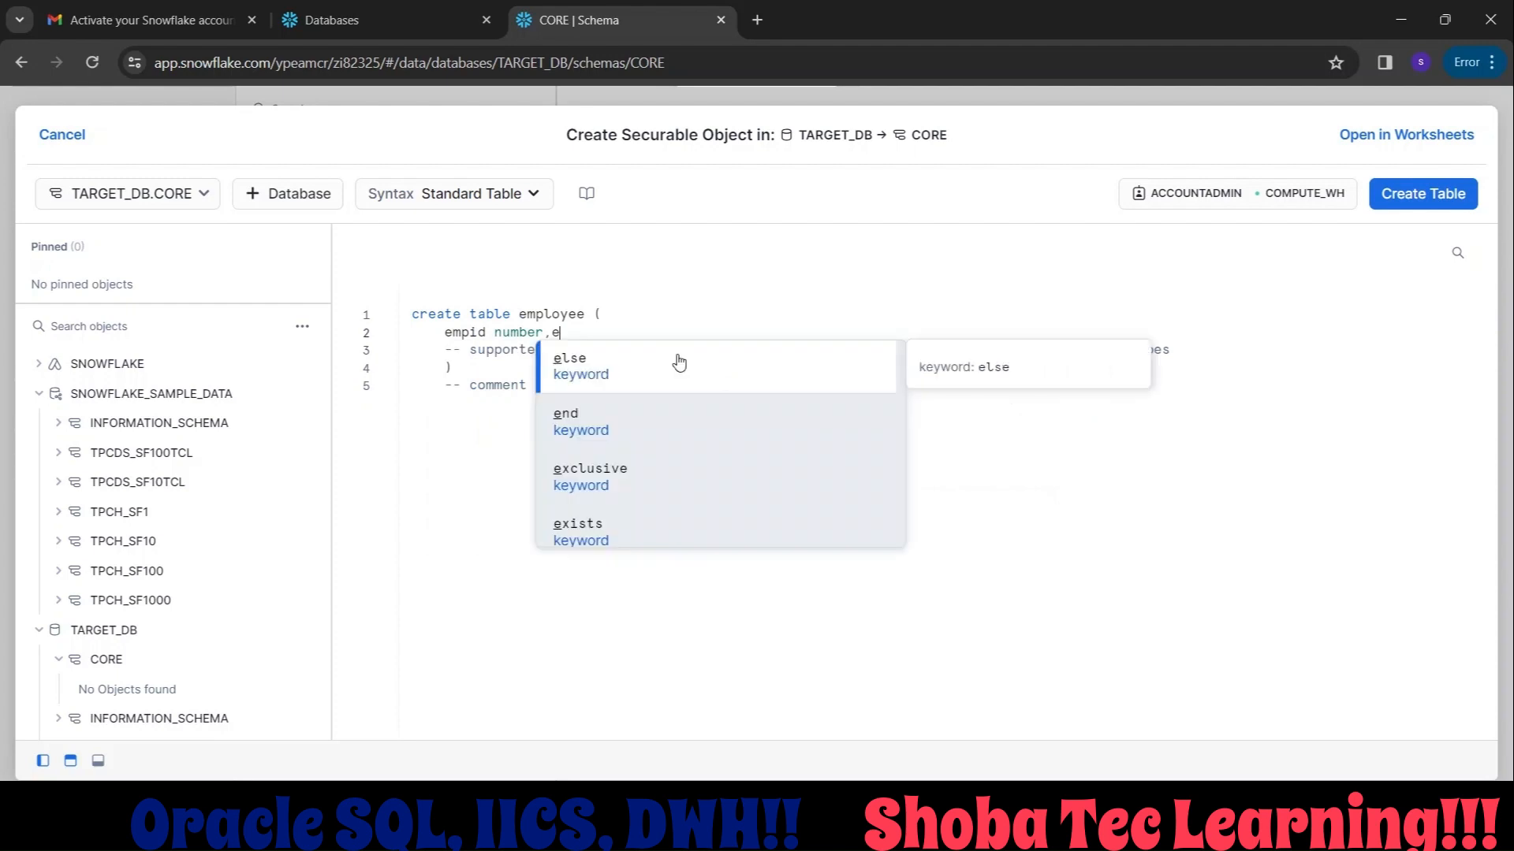
type("mpname ")
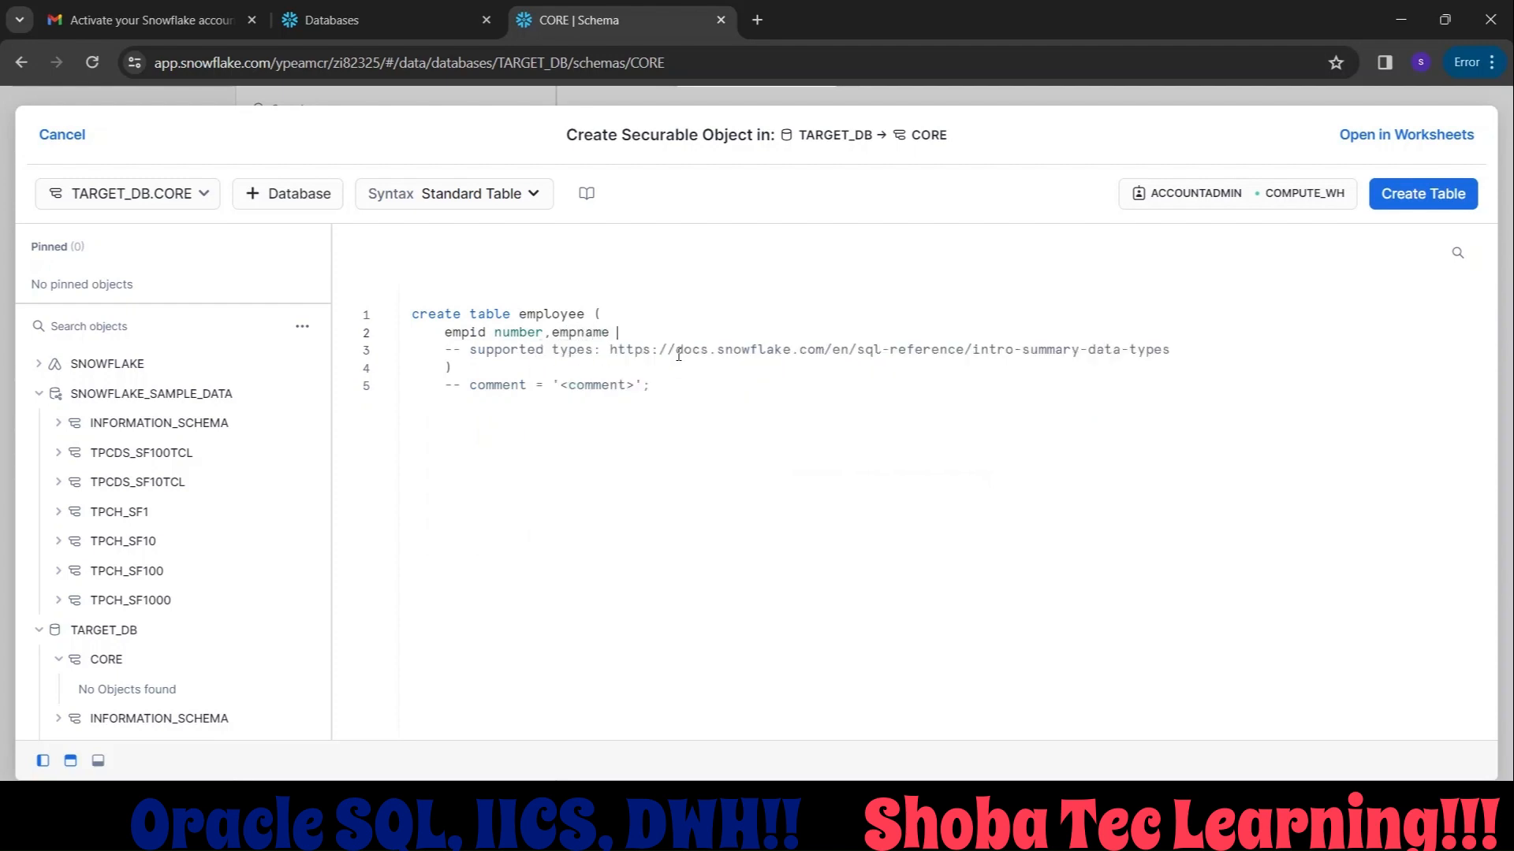
type("varcha")
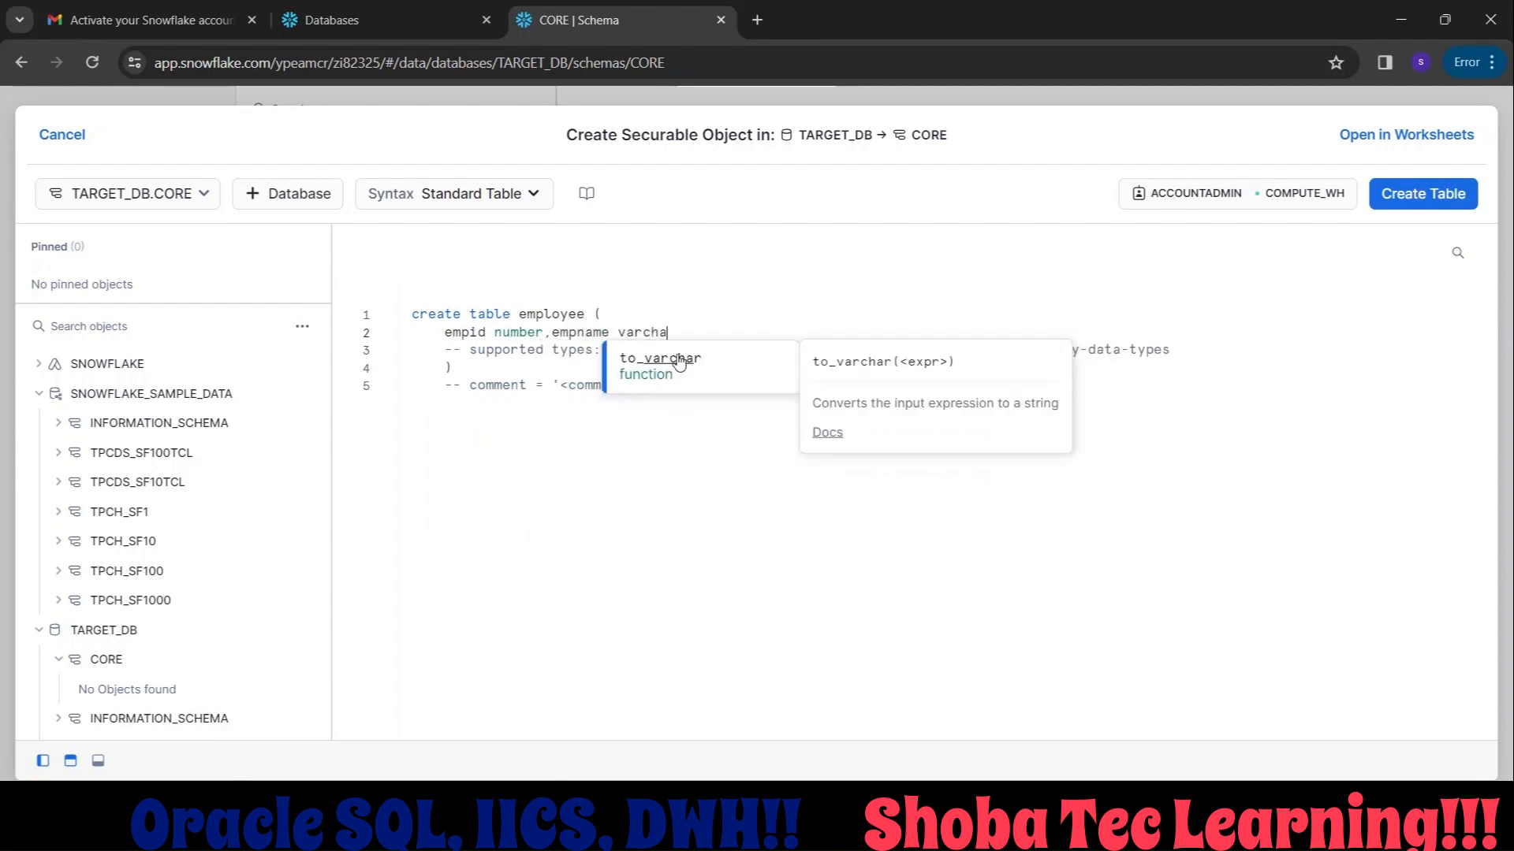
type("r2(20")
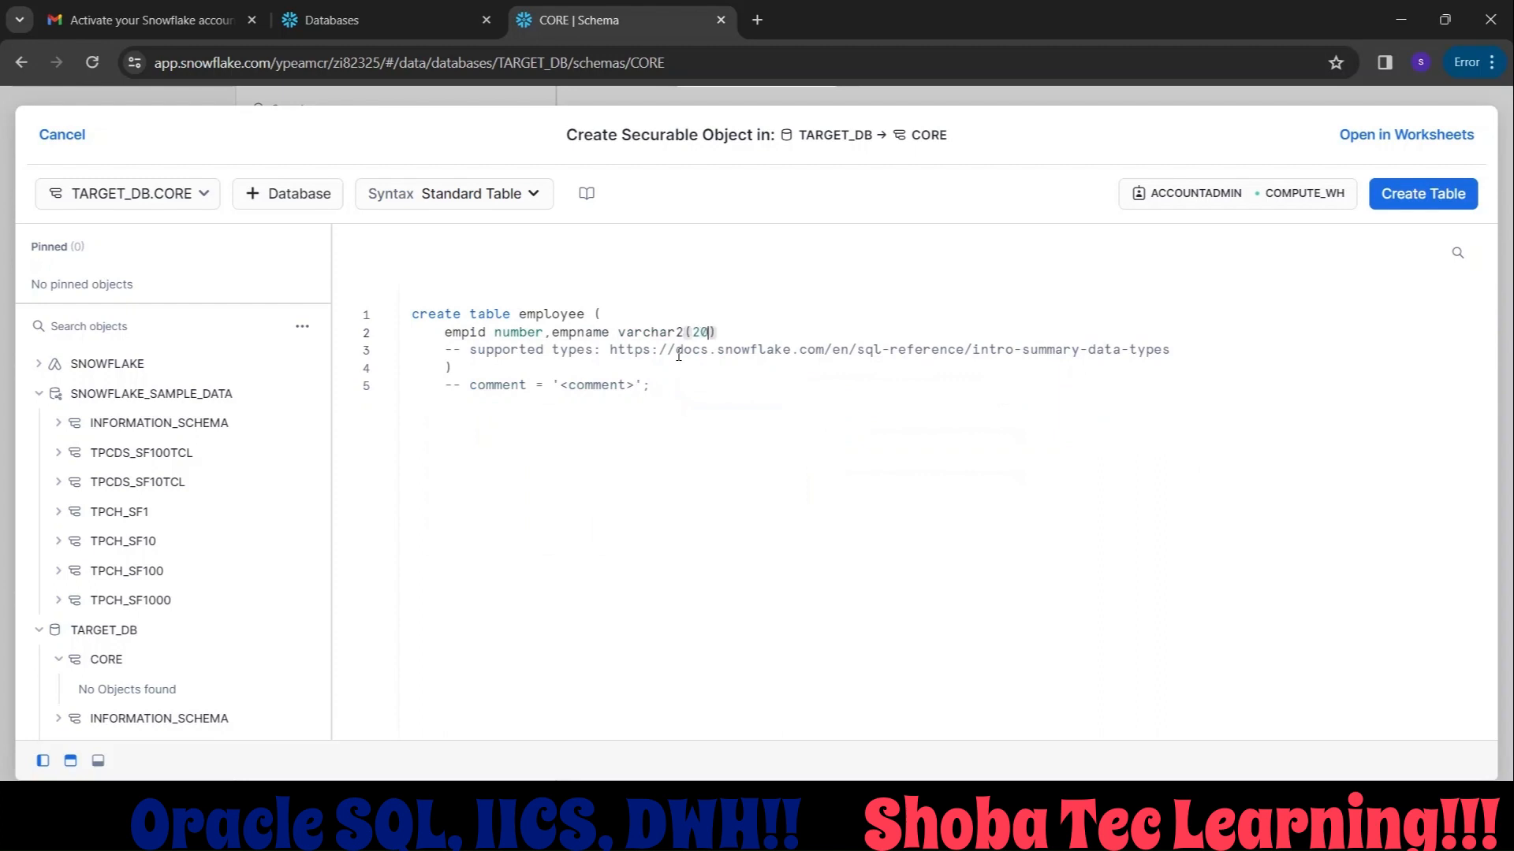
key("Right")
End the create table statement with a semicolon after the closing parenthesis and run it to create the employee table.
left_click(596, 372)
type(";")
key("shift+Up")
key("shift+Up")
key("shift+Up")
key("shift+Up")
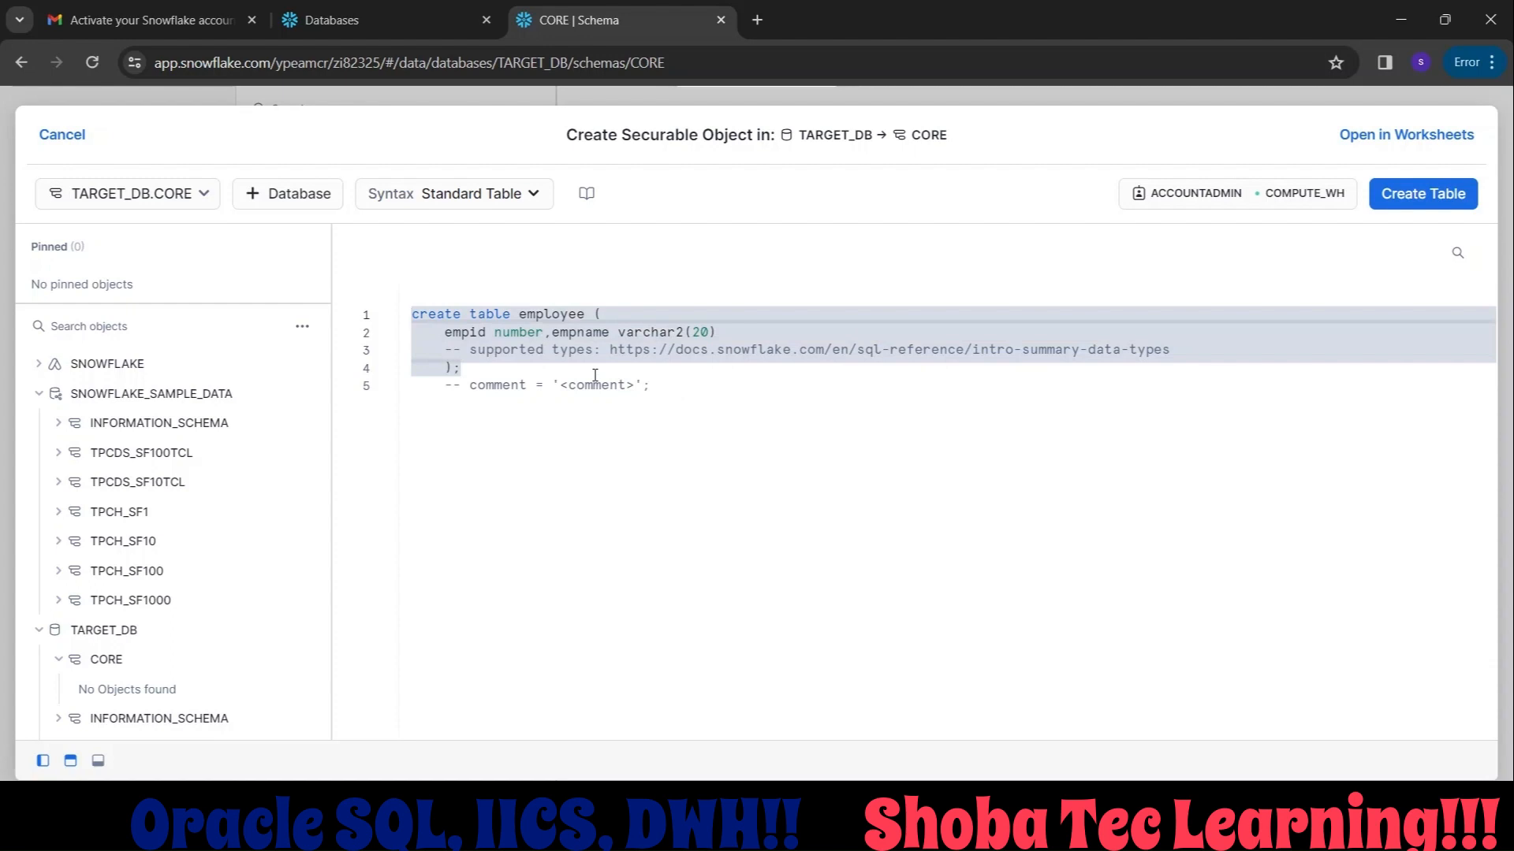
key("ctrl+Return")
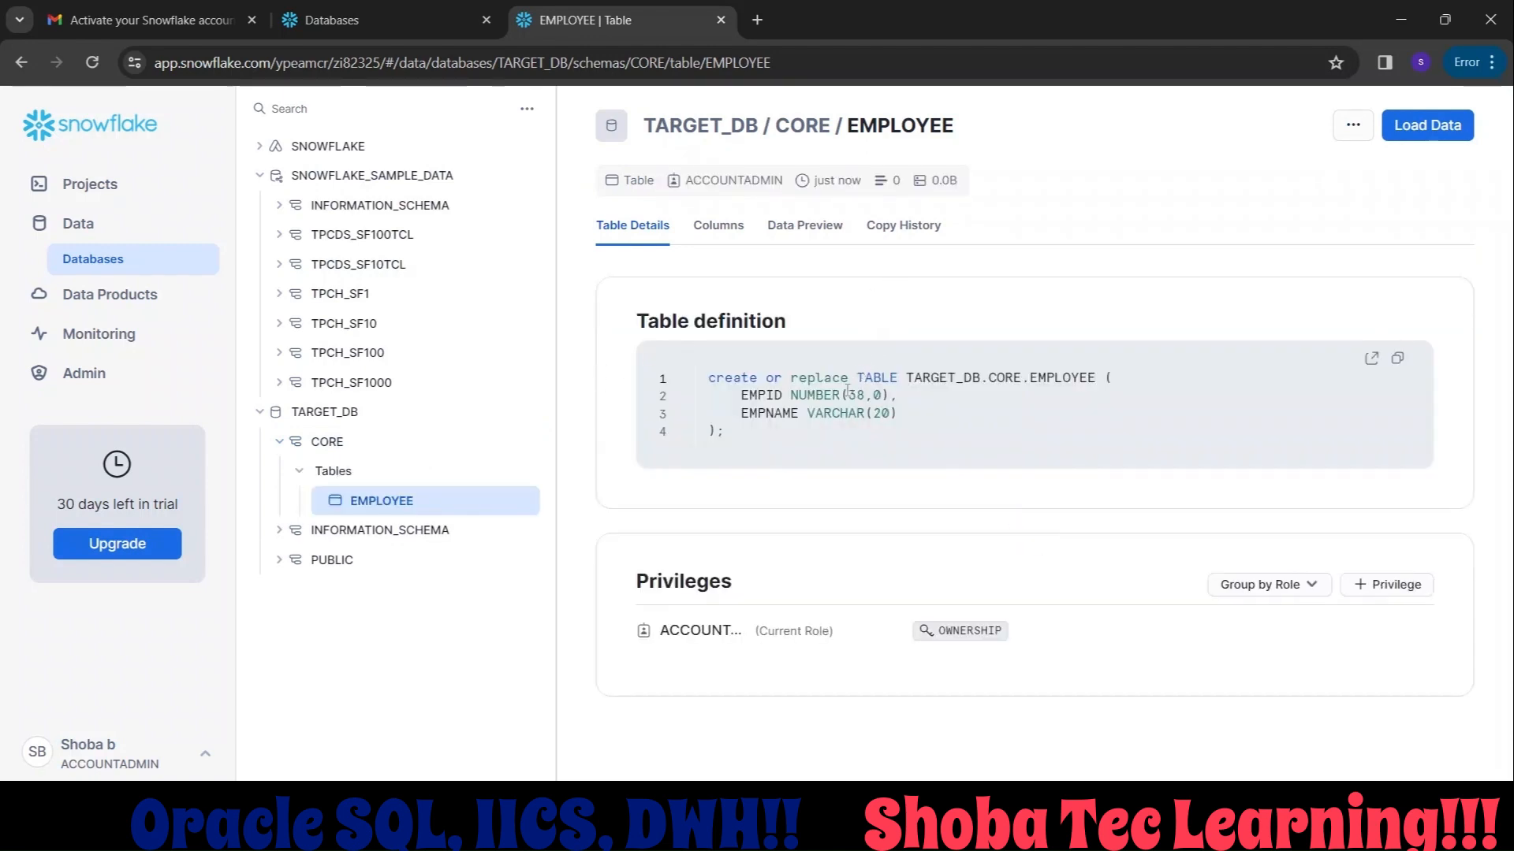
Open the EMPLOYEE table's definition in a new worksheet and run its create or replace statement.
left_click(1371, 362)
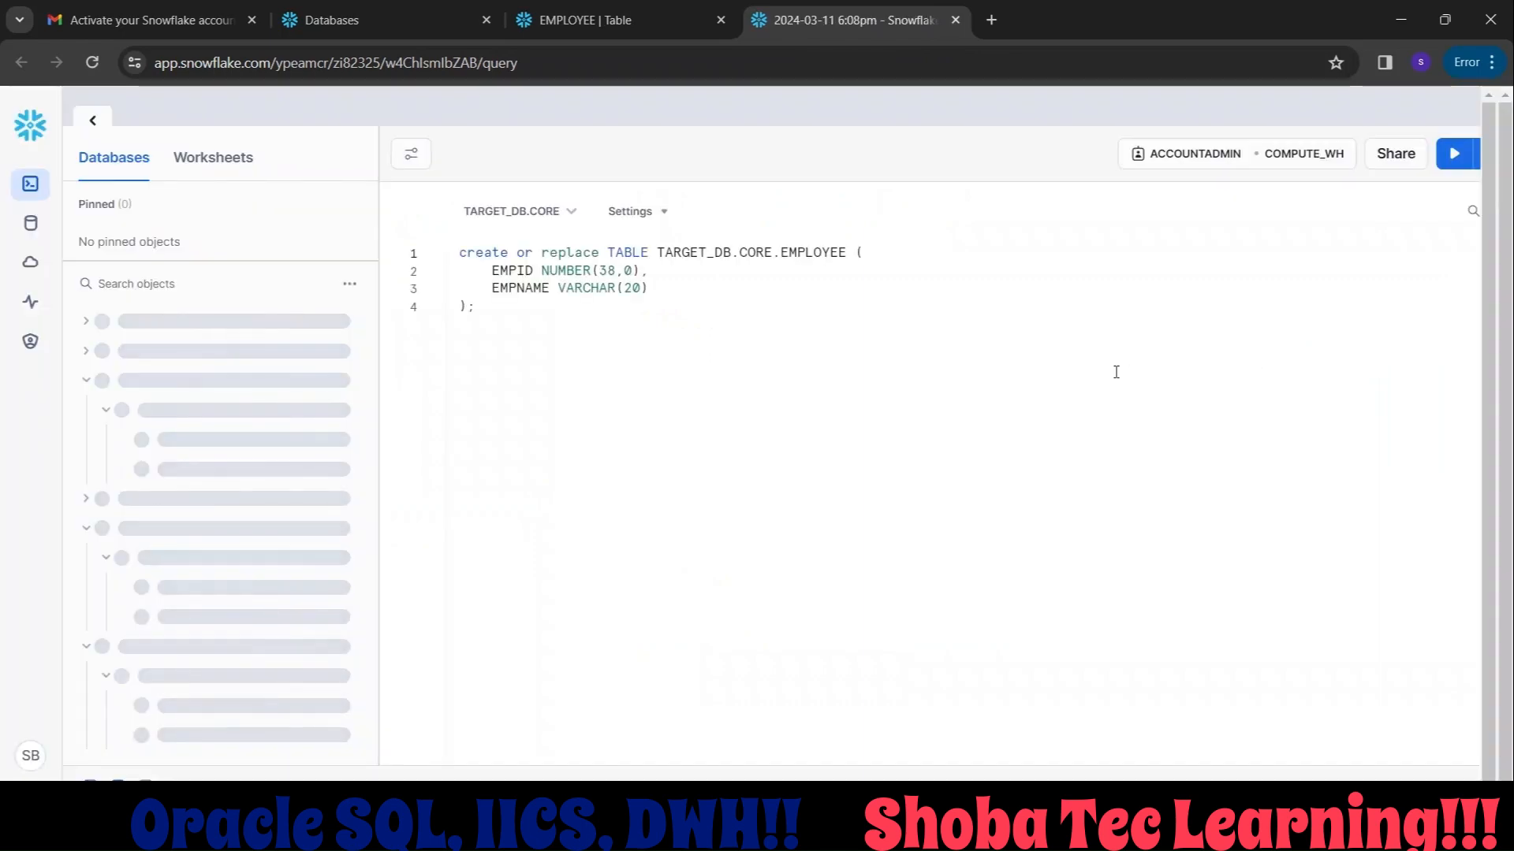
left_click(1449, 166)
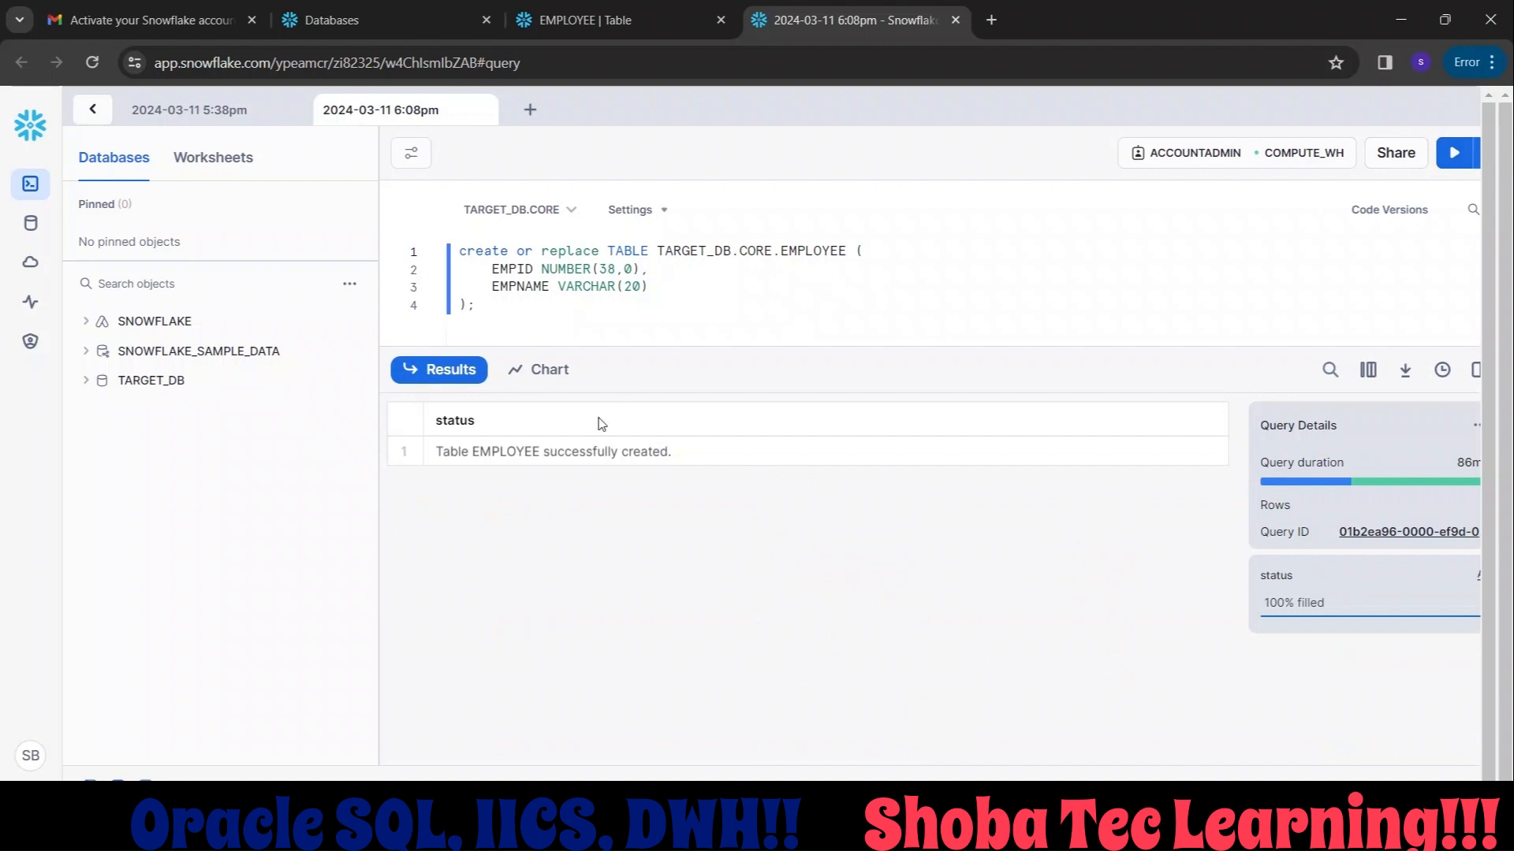
Copy the current URL of the account listed on Snowflake's Accounts page and paste it into the blank Notepad++ document.
left_click(443, 458)
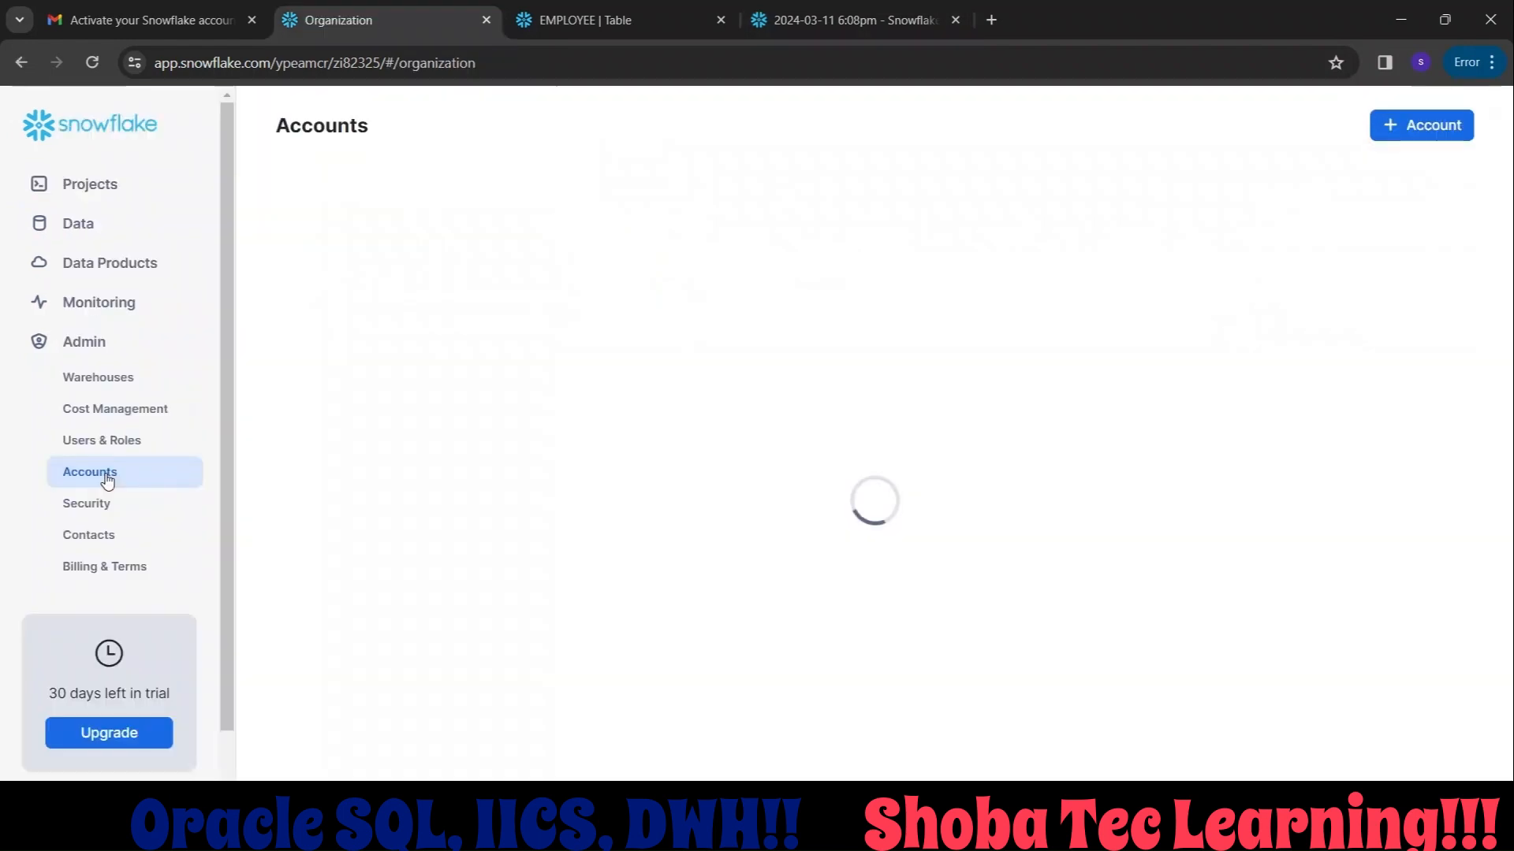
mouse_move(331, 338)
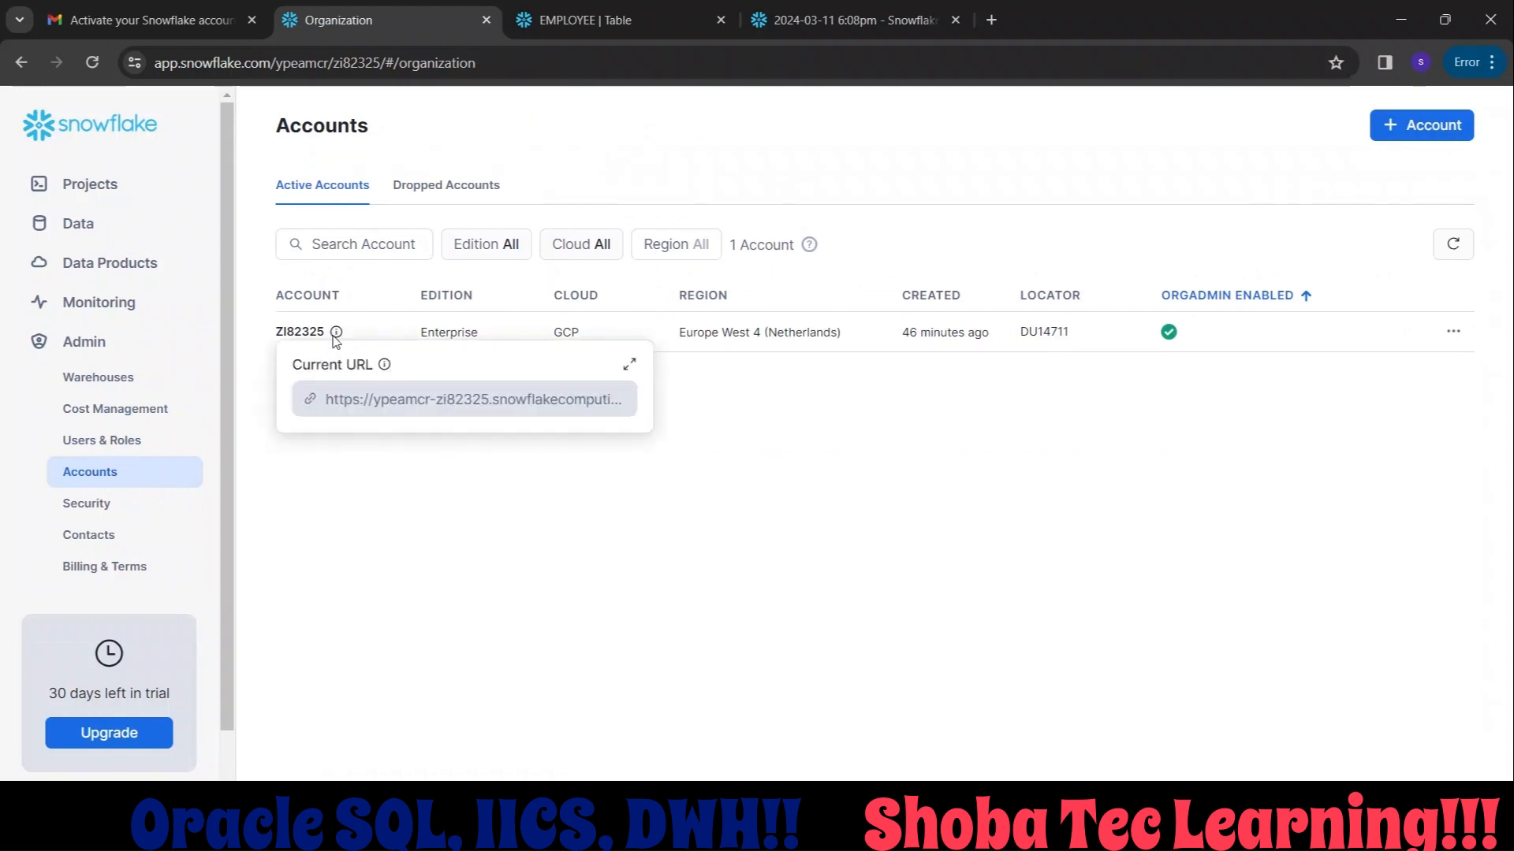
left_click(311, 402)
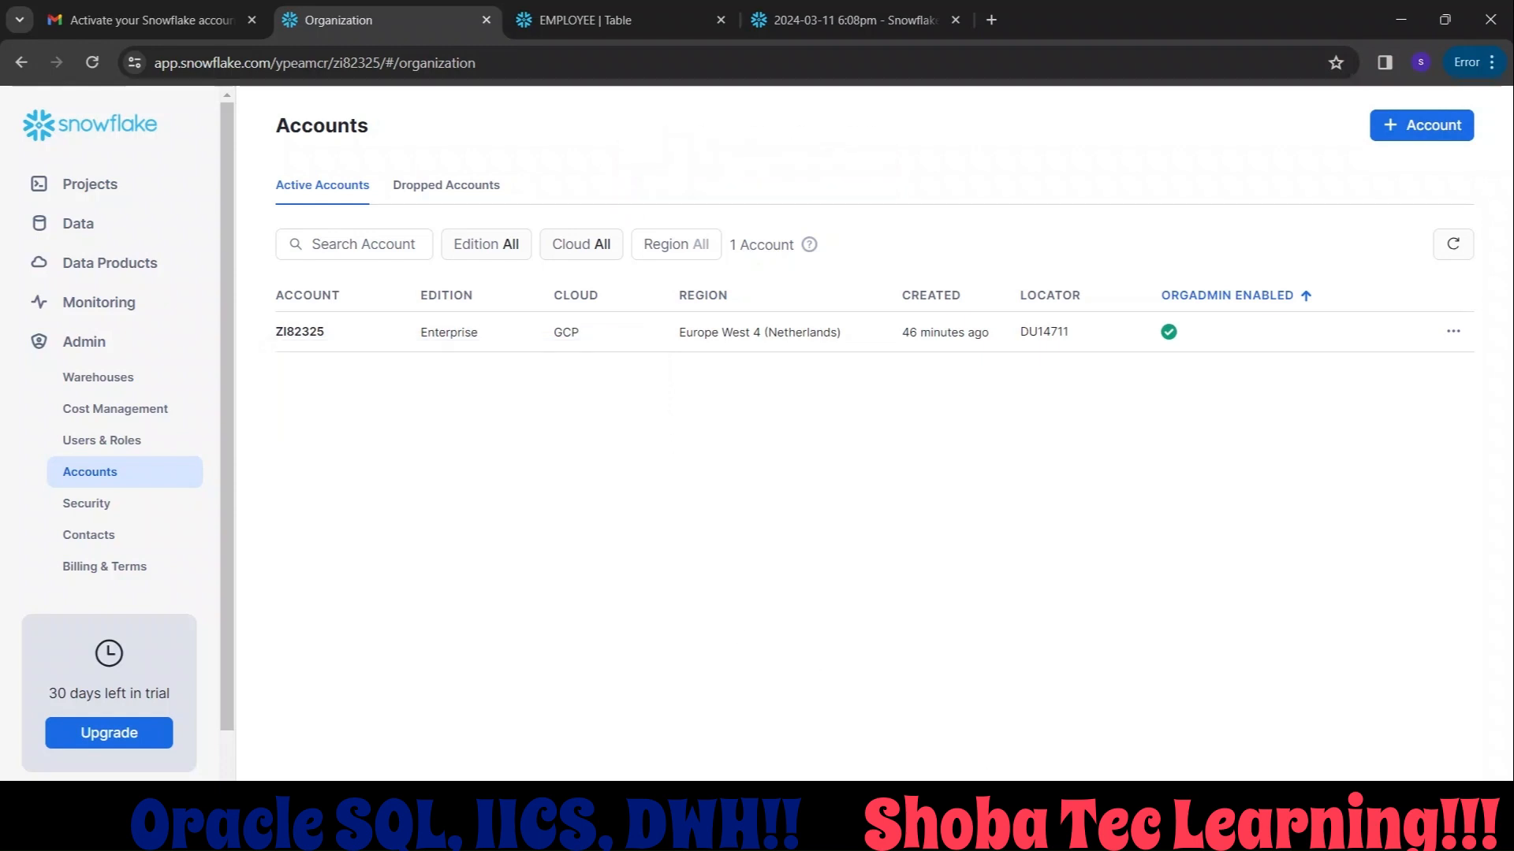
left_click(999, 828)
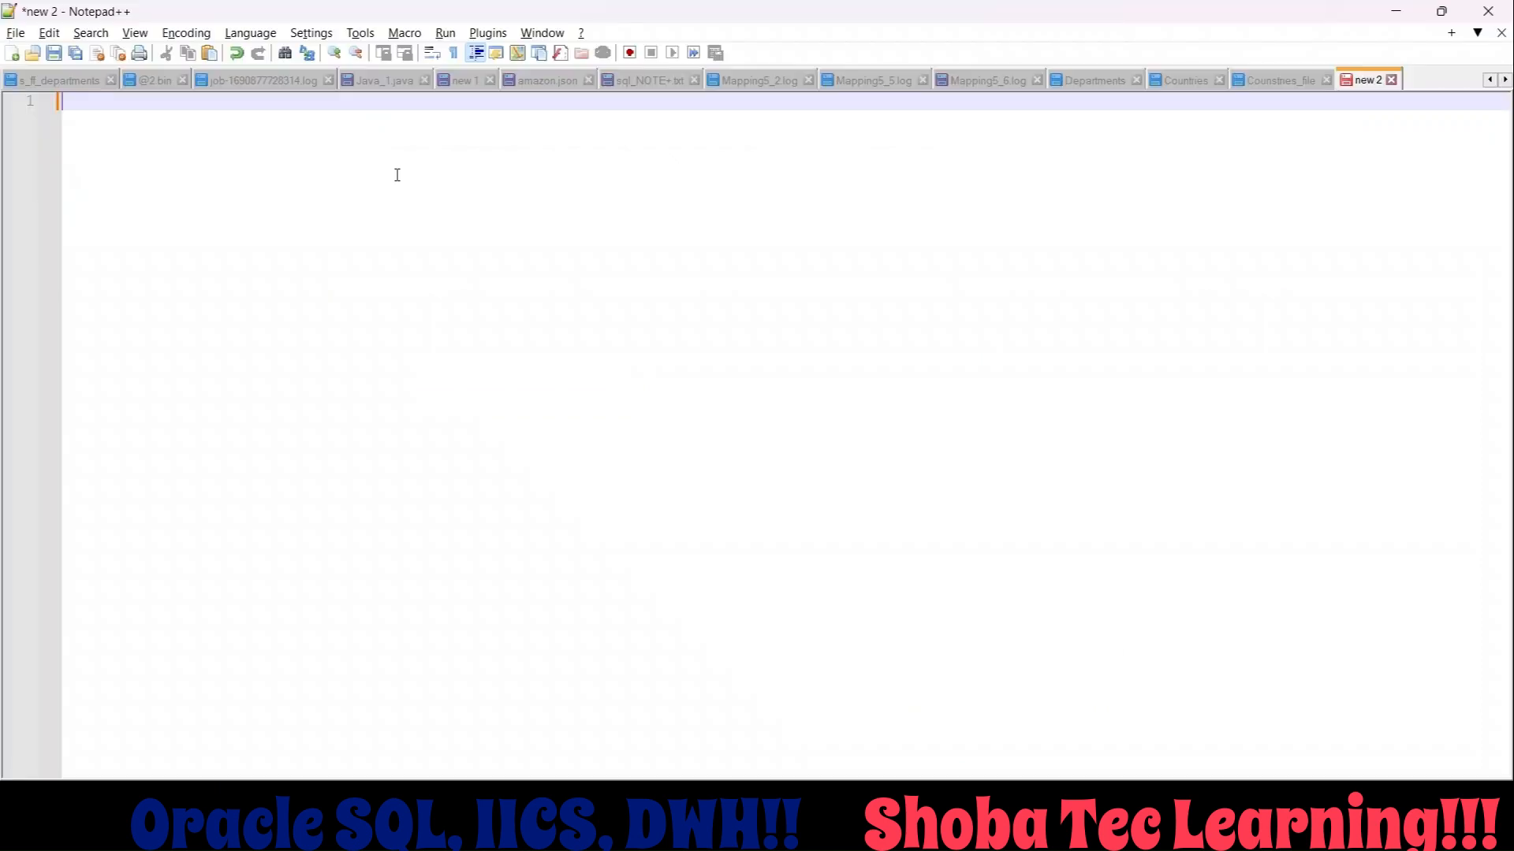
key("ctrl+v")
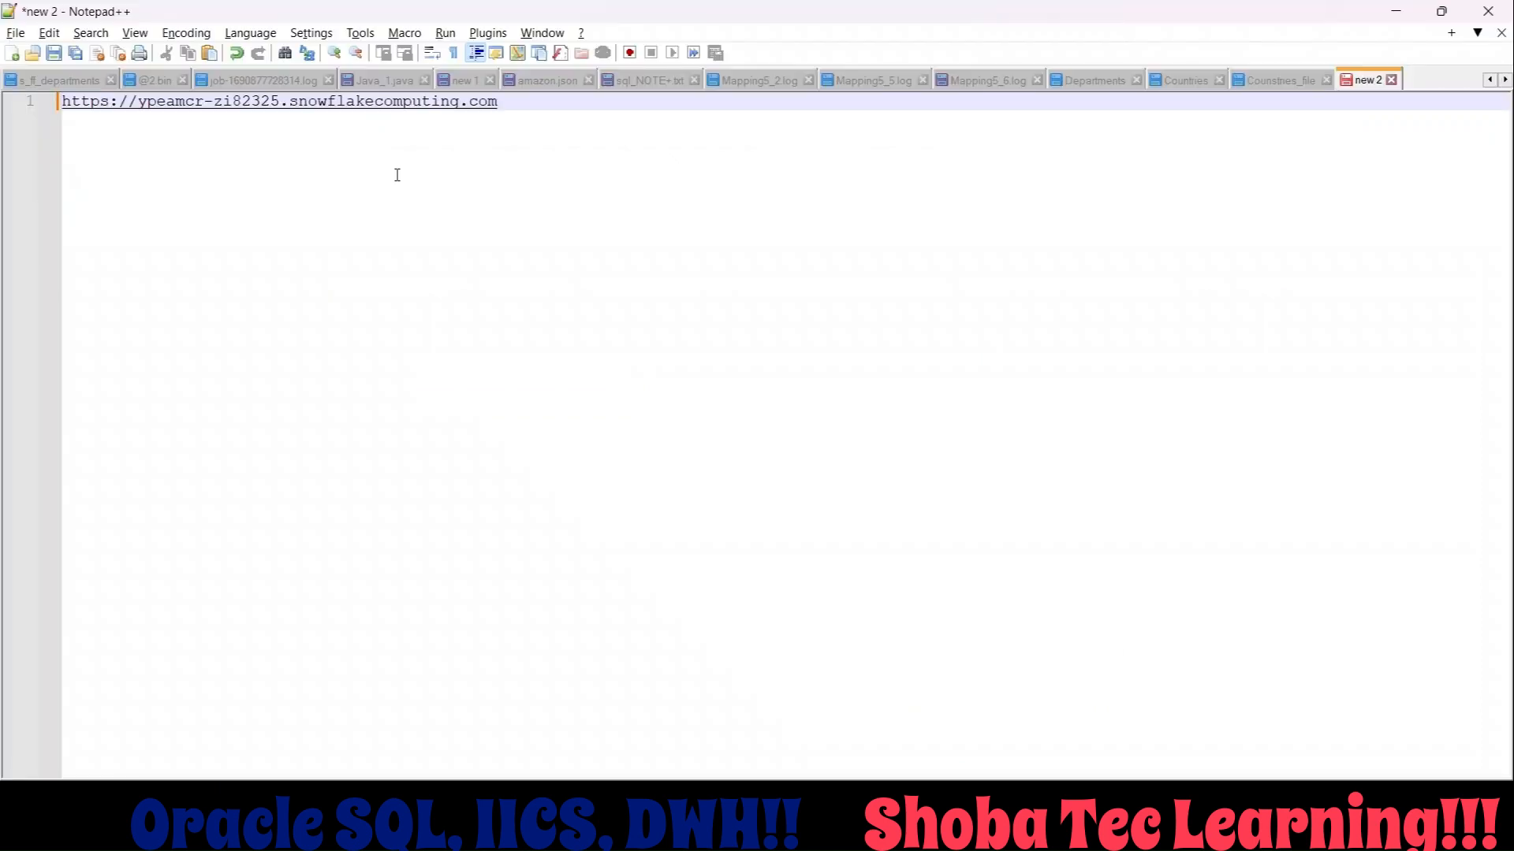
key("shift+Left")
key("shift+Left")
key("shift+Left")
key("shift+Left")
key("shift+Left")
key("shift+Left")
key("shift+Left")
key("shift+Left")
key("shift+Left")
key("shift+Left")
key("shift+Left")
key("shift+Left")
key("shift+Left")
key("shift+Left")
key("shift+Left")
key("shift+Left")
key("shift+Left")
key("shift+Left")
key("shift+Left")
key("shift+Left")
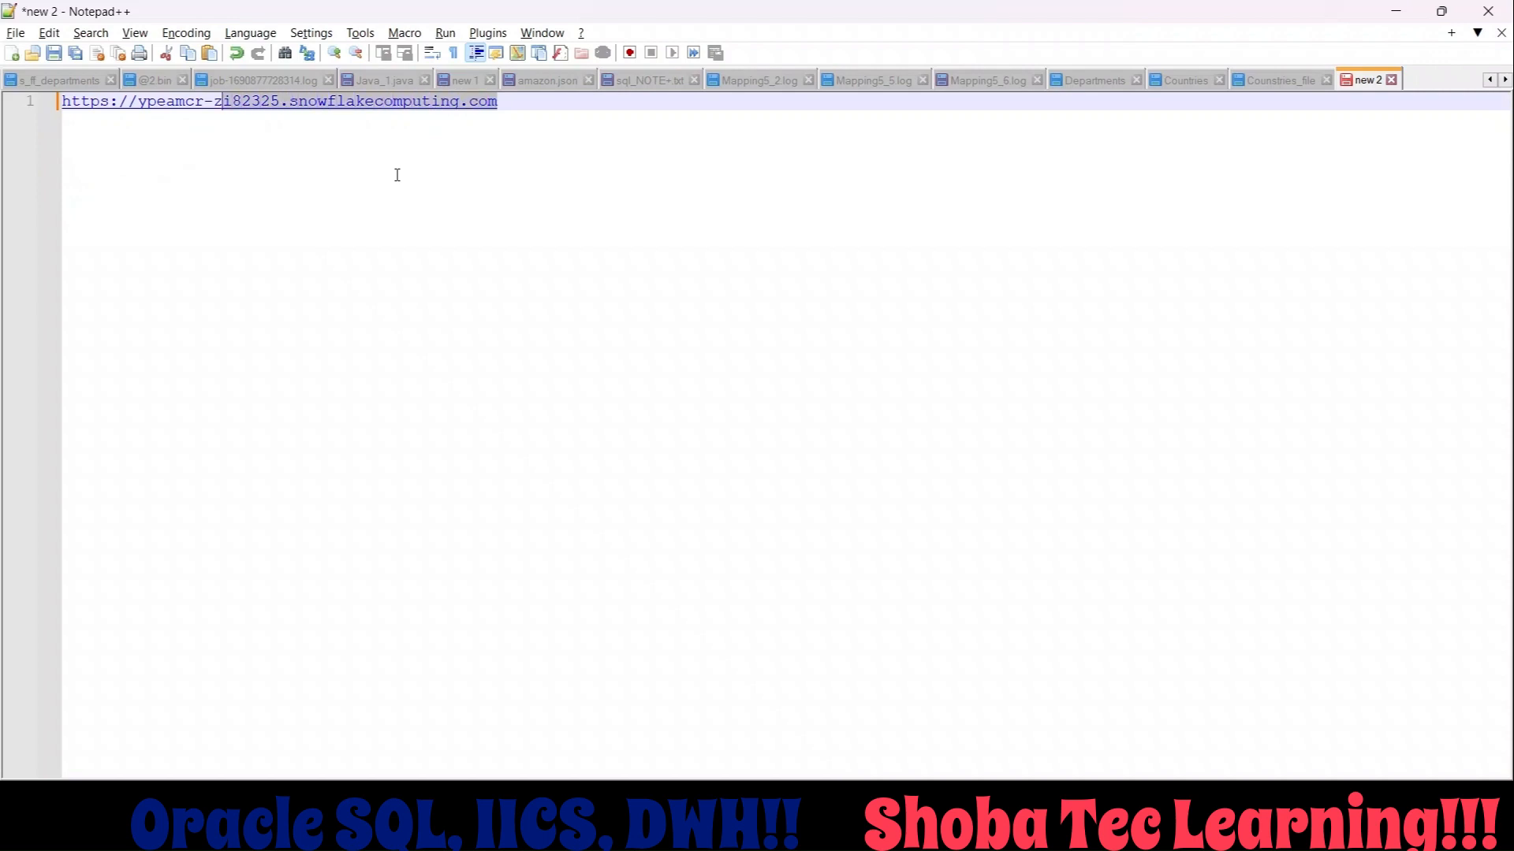
key("shift+Left")
key("shift+Left")
key("shift+Left")
key("shift+Left")
key("shift+Left")
key("shift+Left")
key("shift+Left")
key("shift+Left")
key("shift+Left")
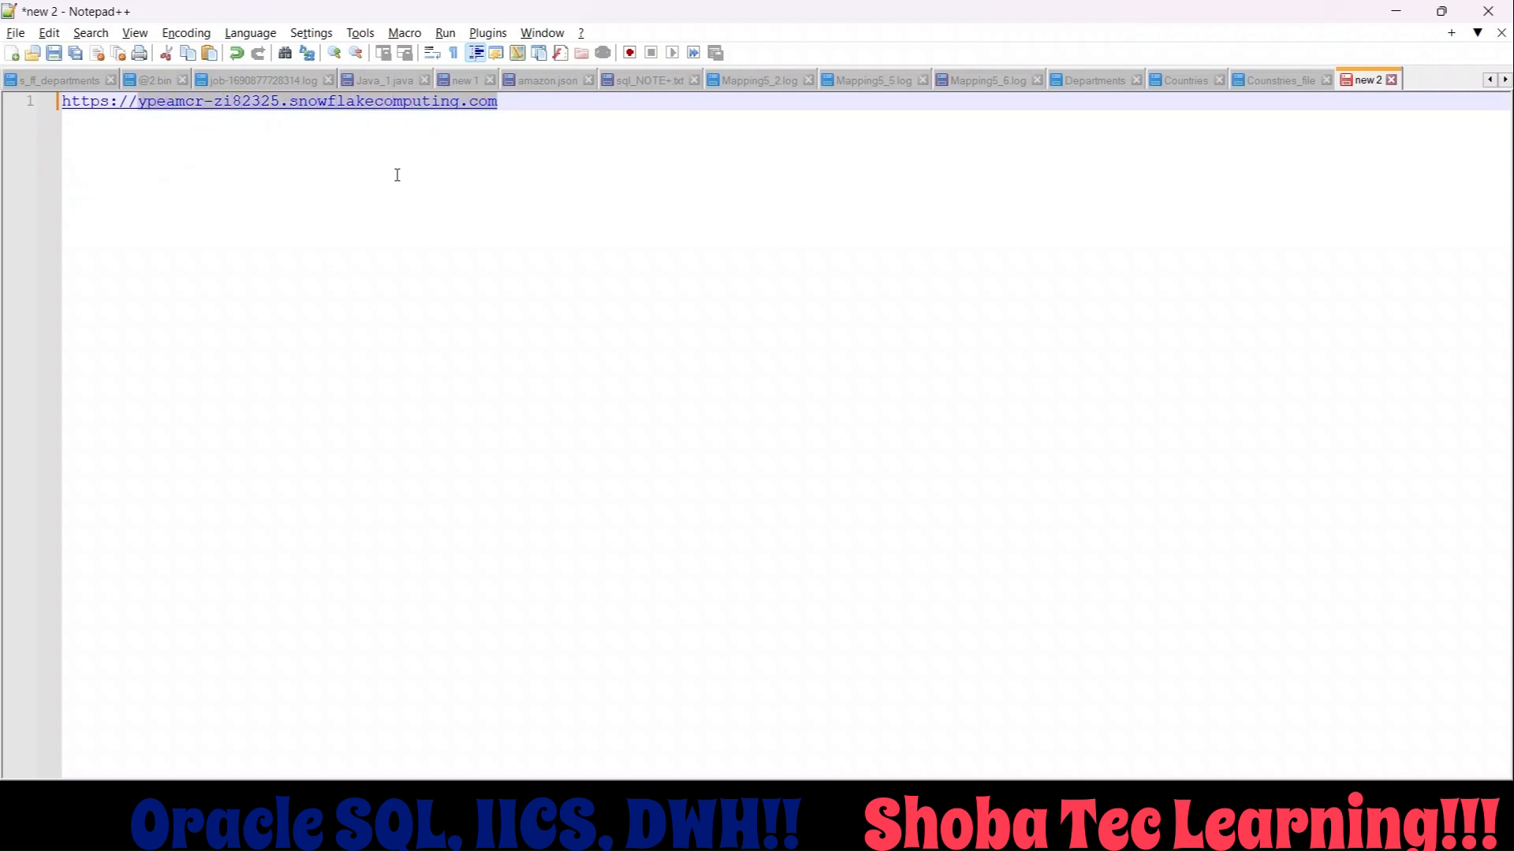
left_click(518, 108)
key("Return")
key("Return")
key("ctrl+v")
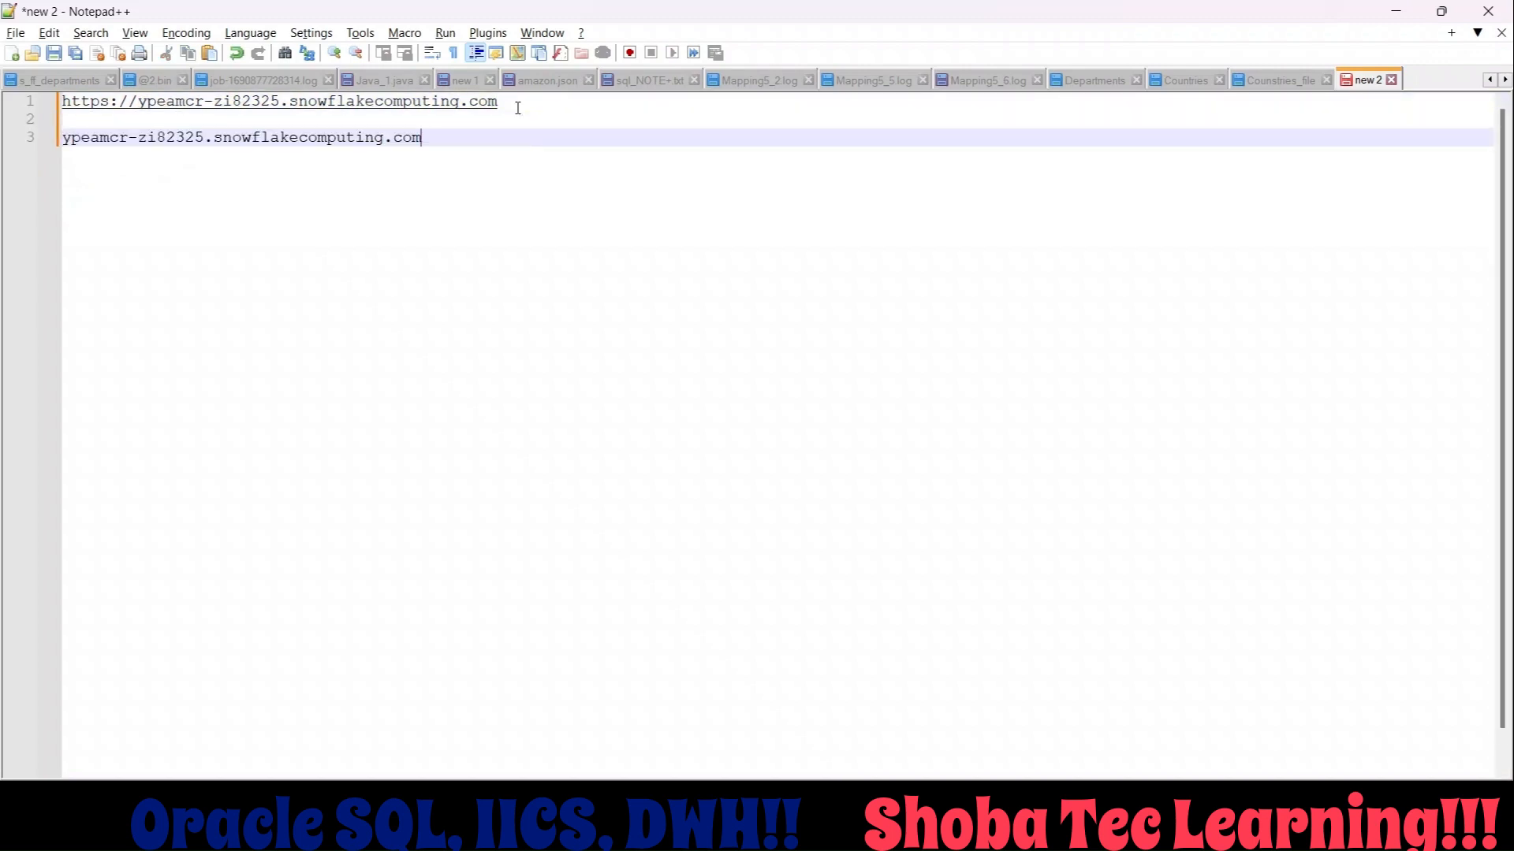
Copy only the account identifier before .snowflakecomputing.com, place it on line 5, and select it there.
left_click(206, 139)
left_click_drag(206, 139, 62, 138)
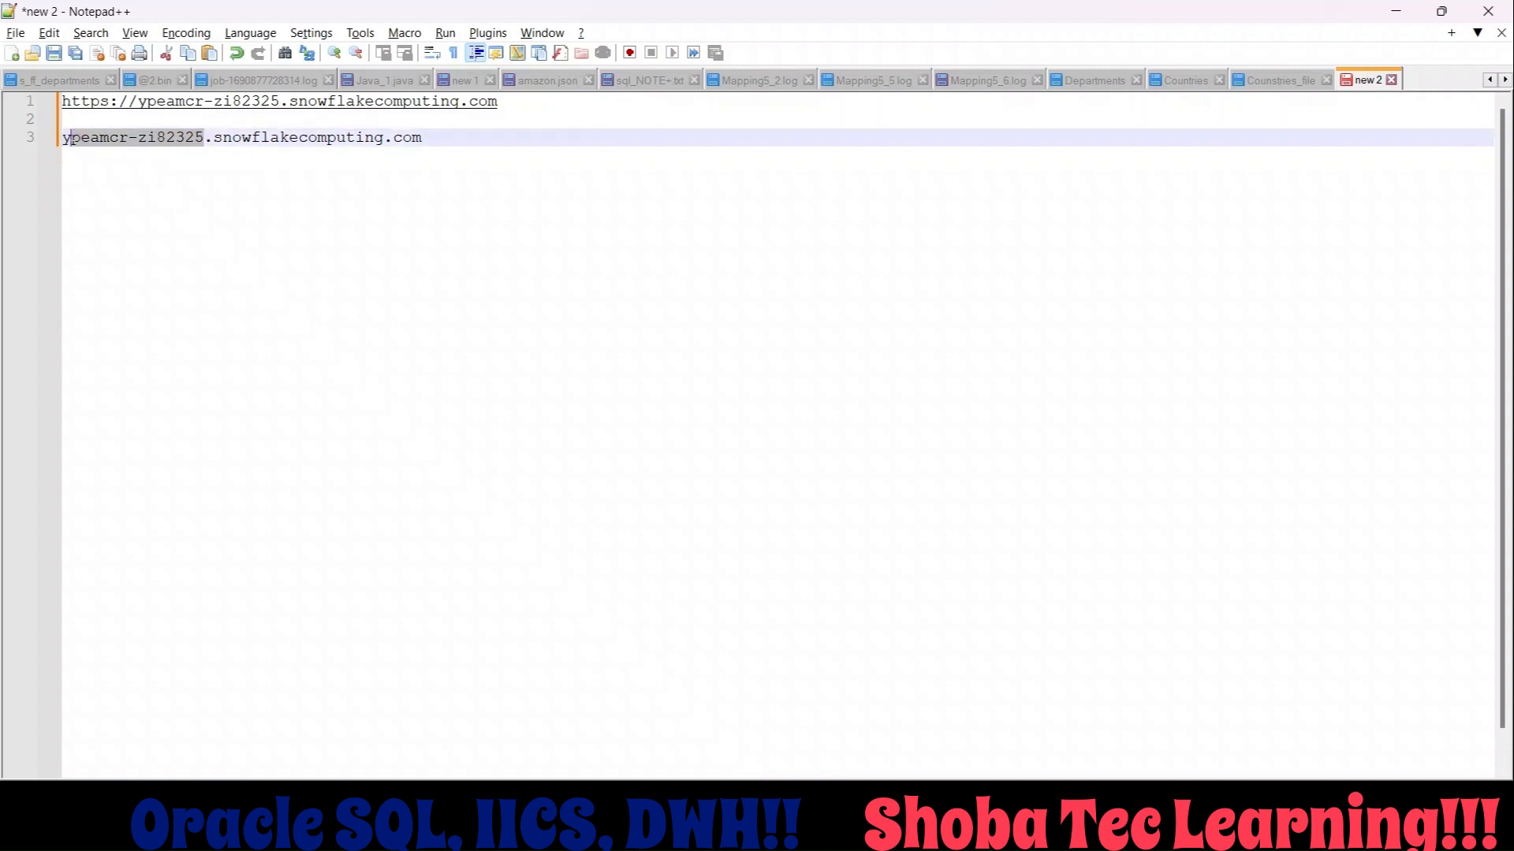
left_click(86, 211)
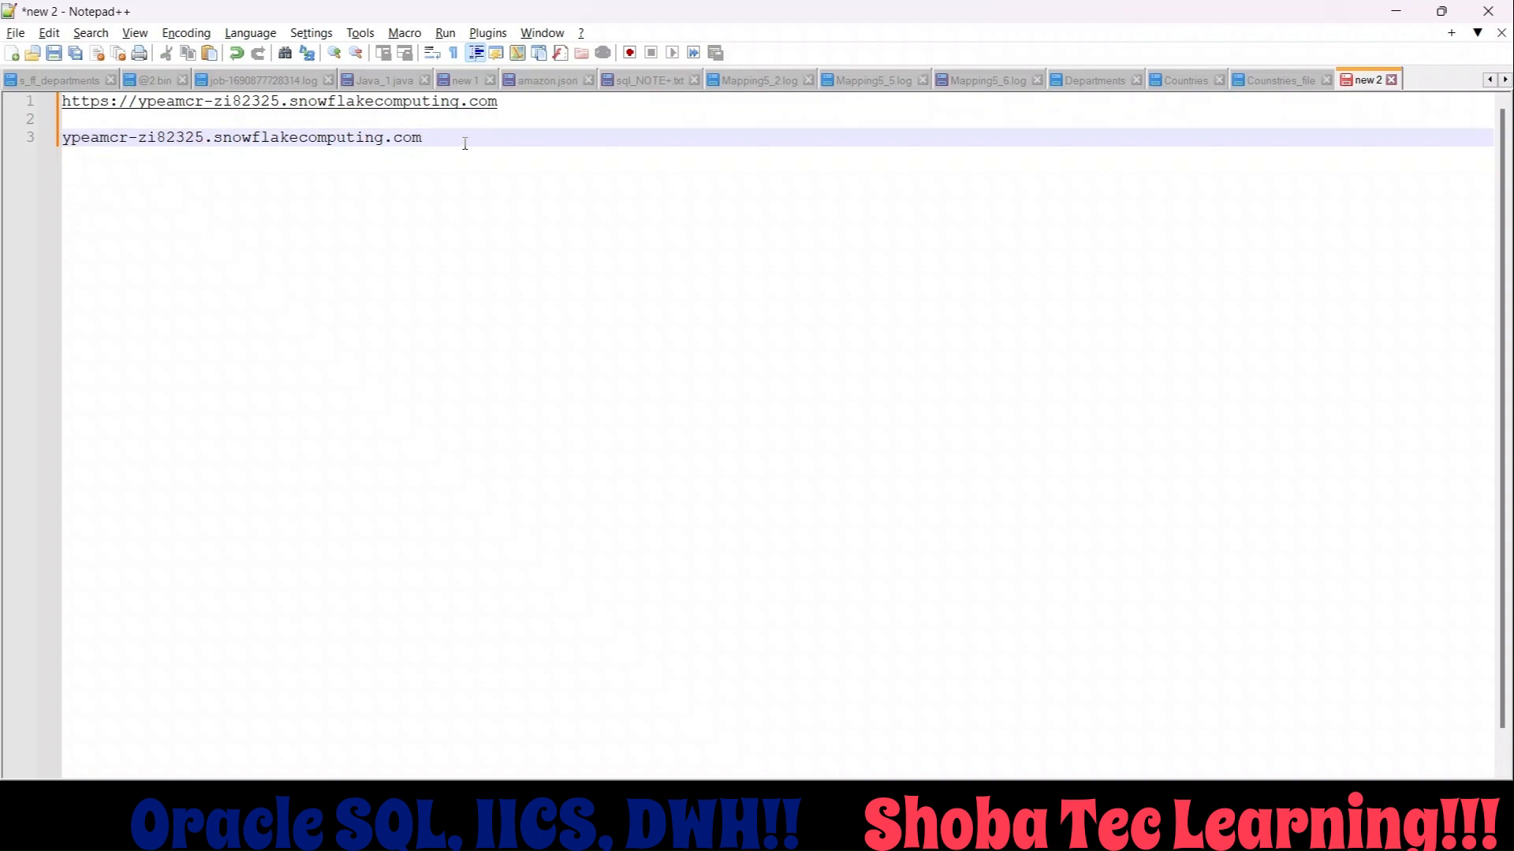
key("Return")
key("Return")
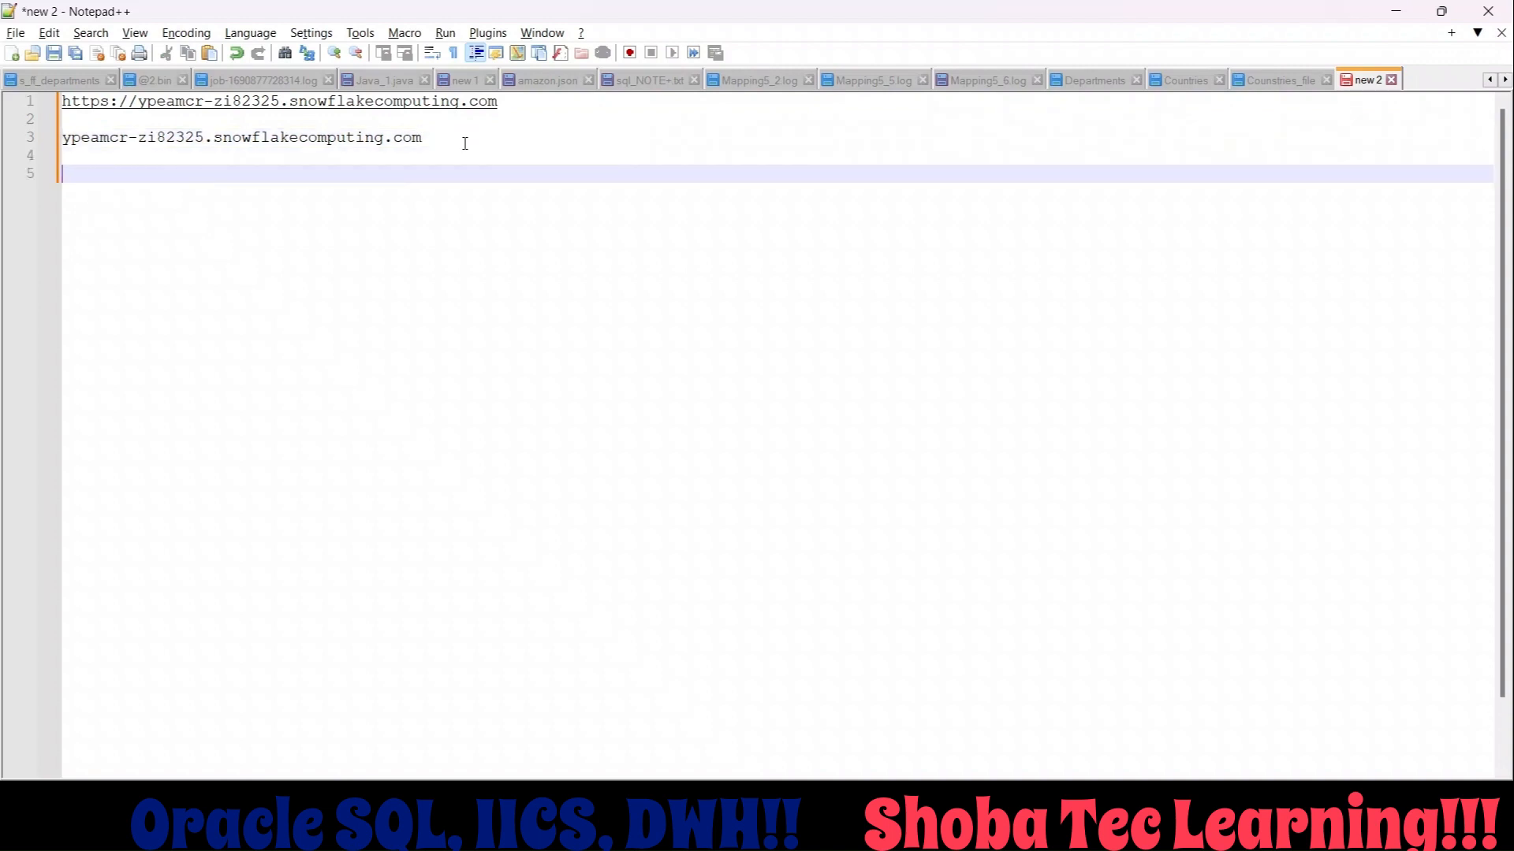
key("ctrl+v")
key("shift+Up")
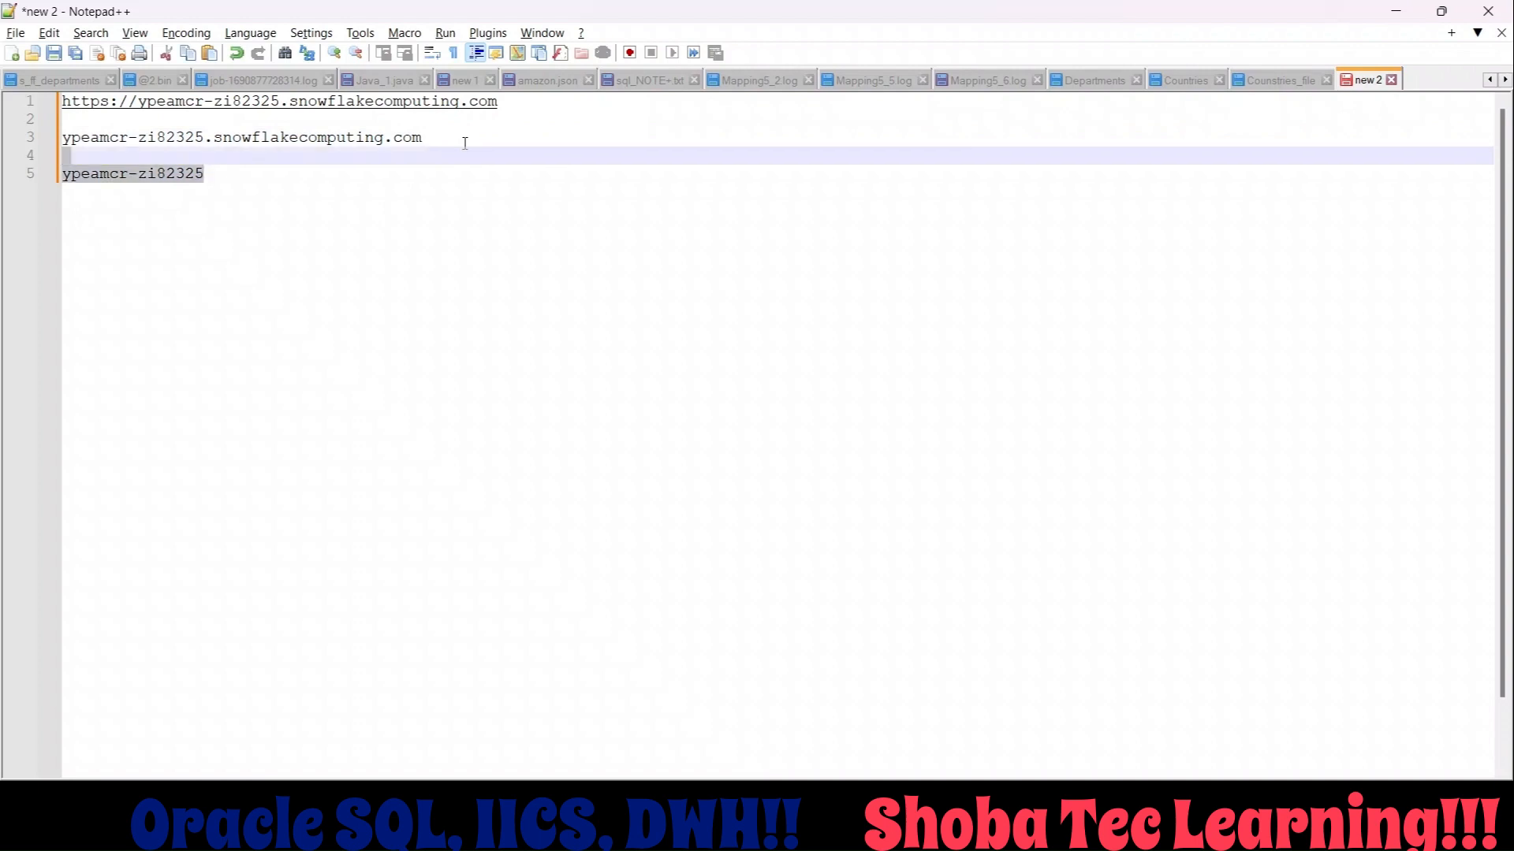
key("shift+Down")
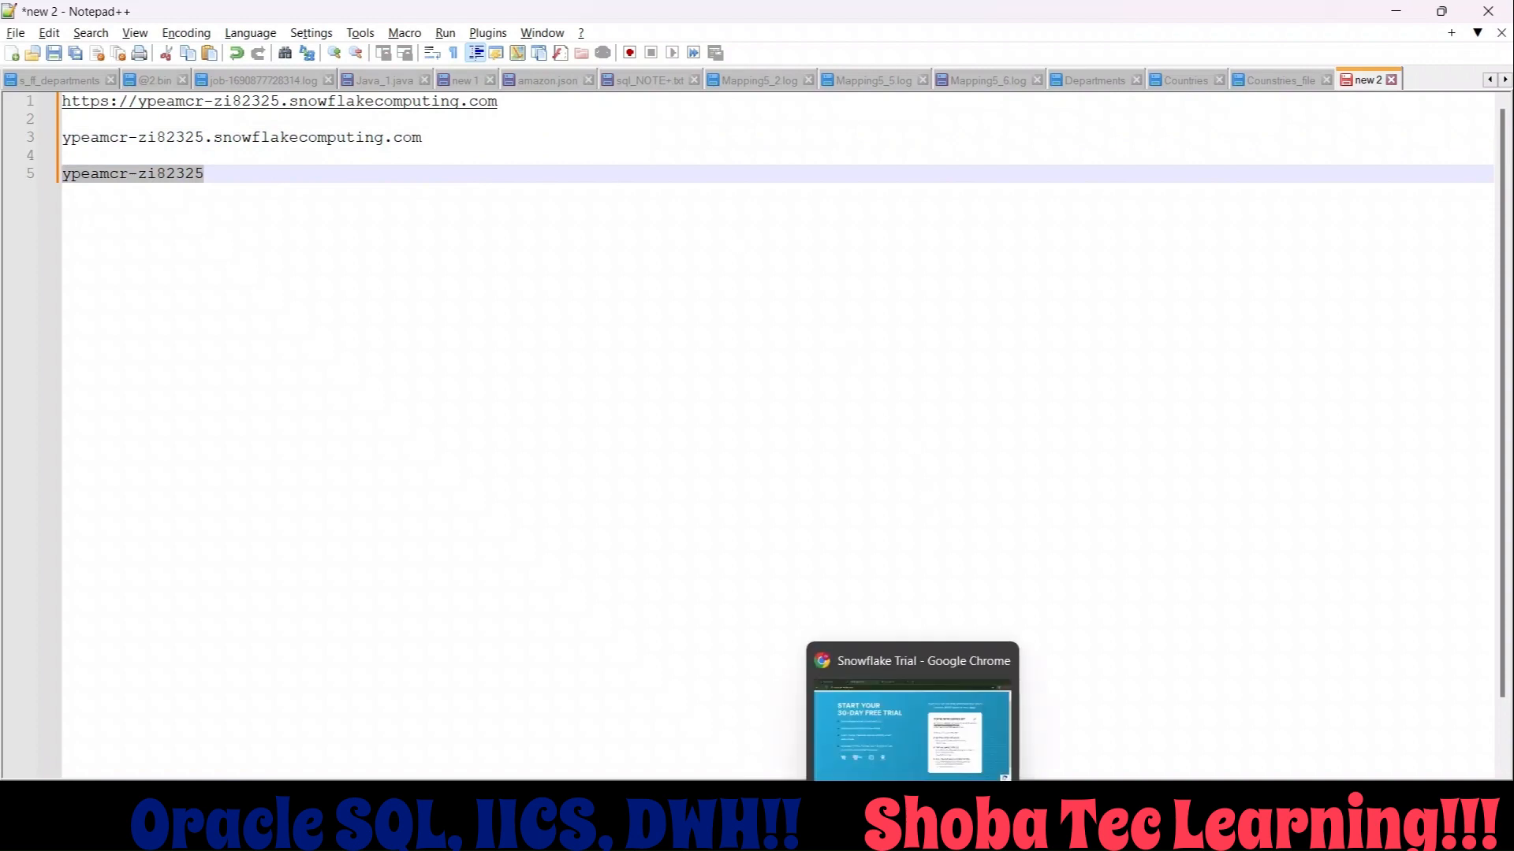
Switch to Informatica Administrator in Chrome and search the add-on connectors for the Snowflake connector.
left_click(912, 834)
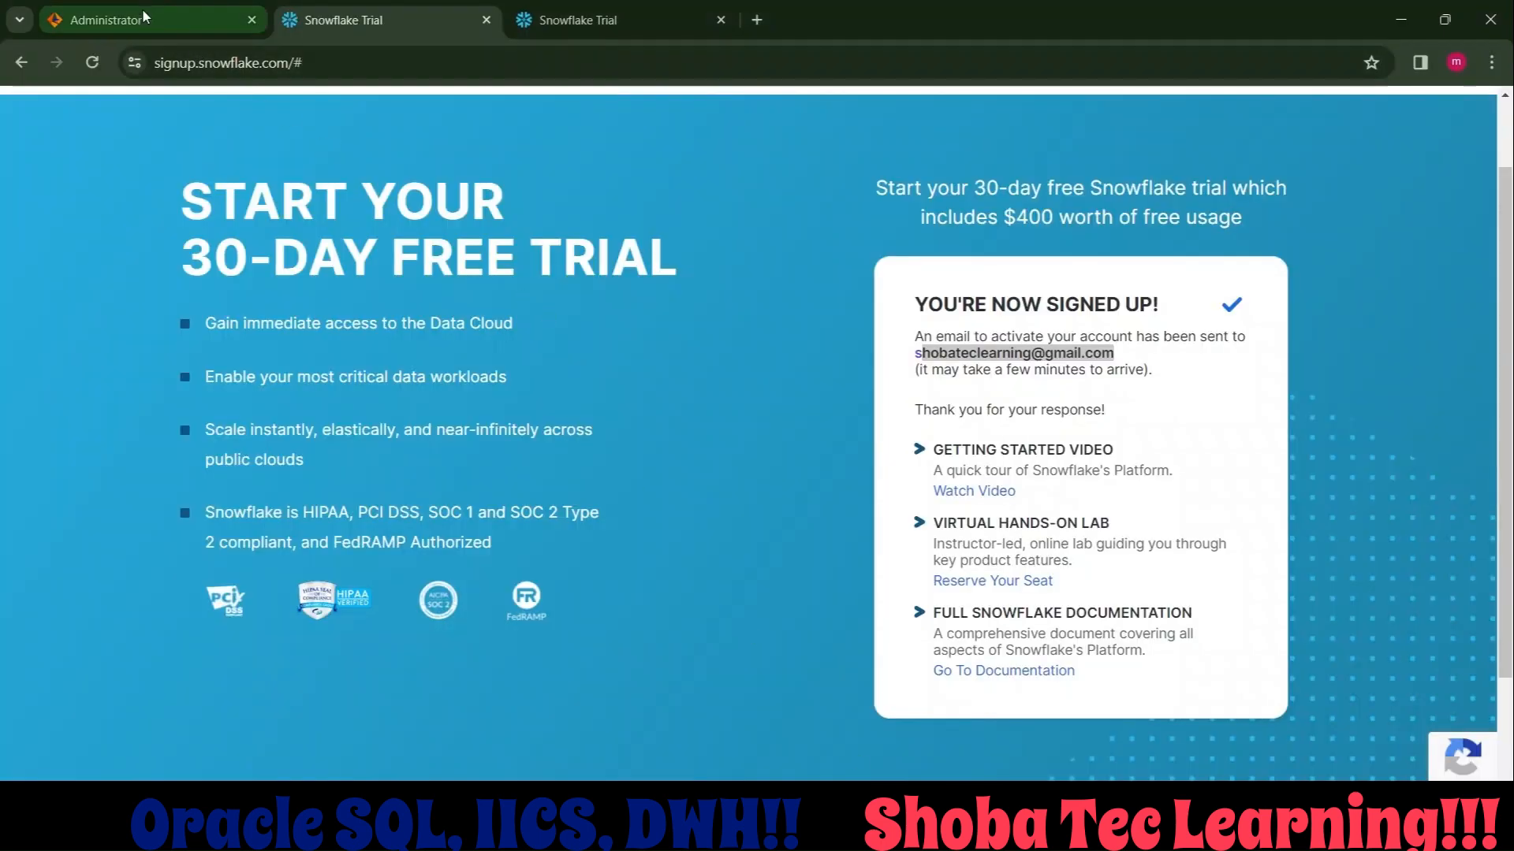
left_click(142, 15)
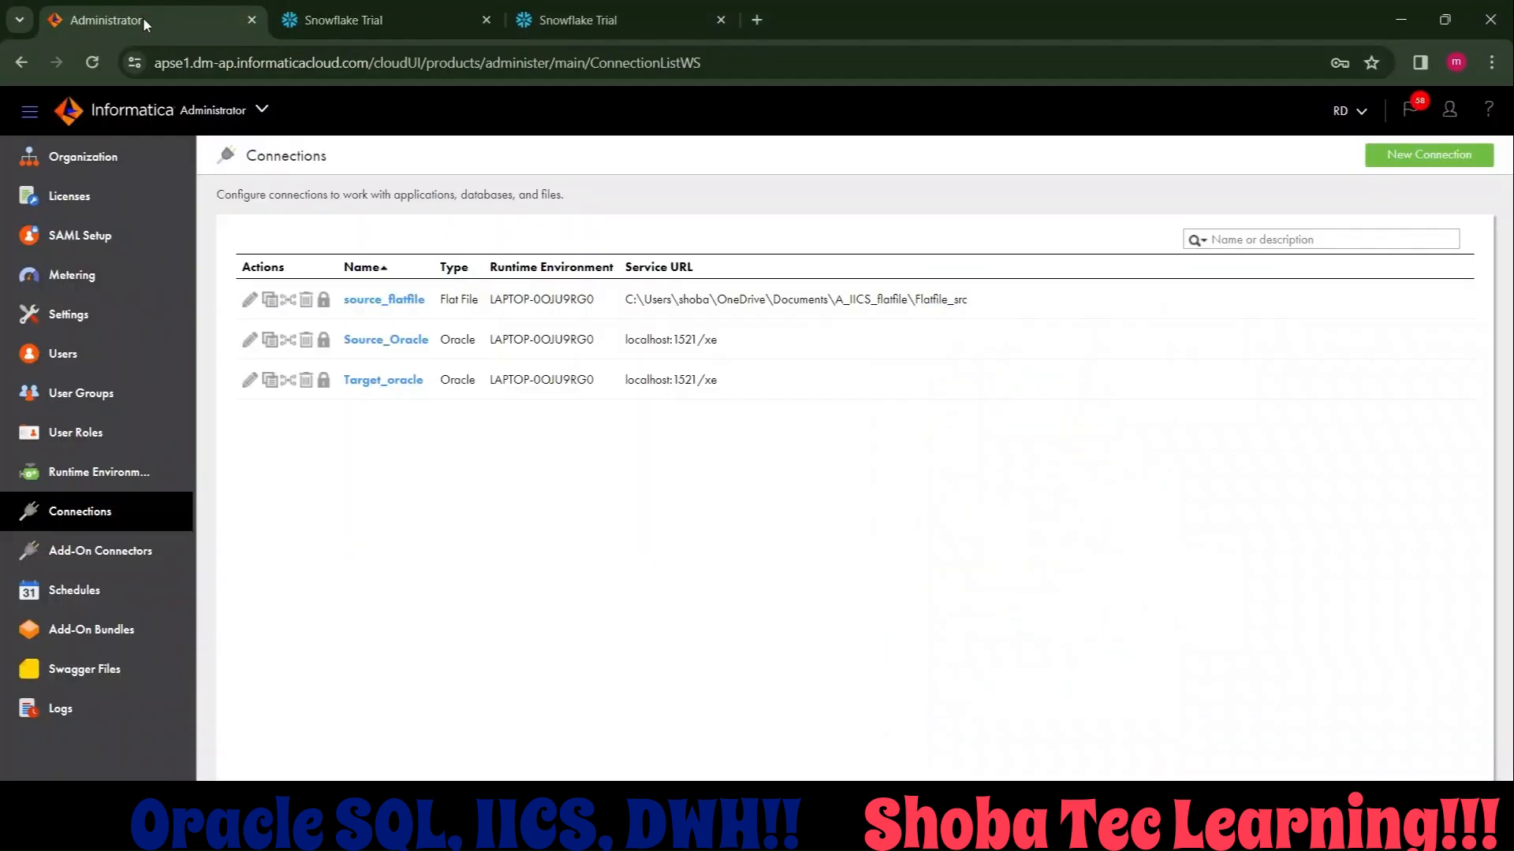
left_click(106, 566)
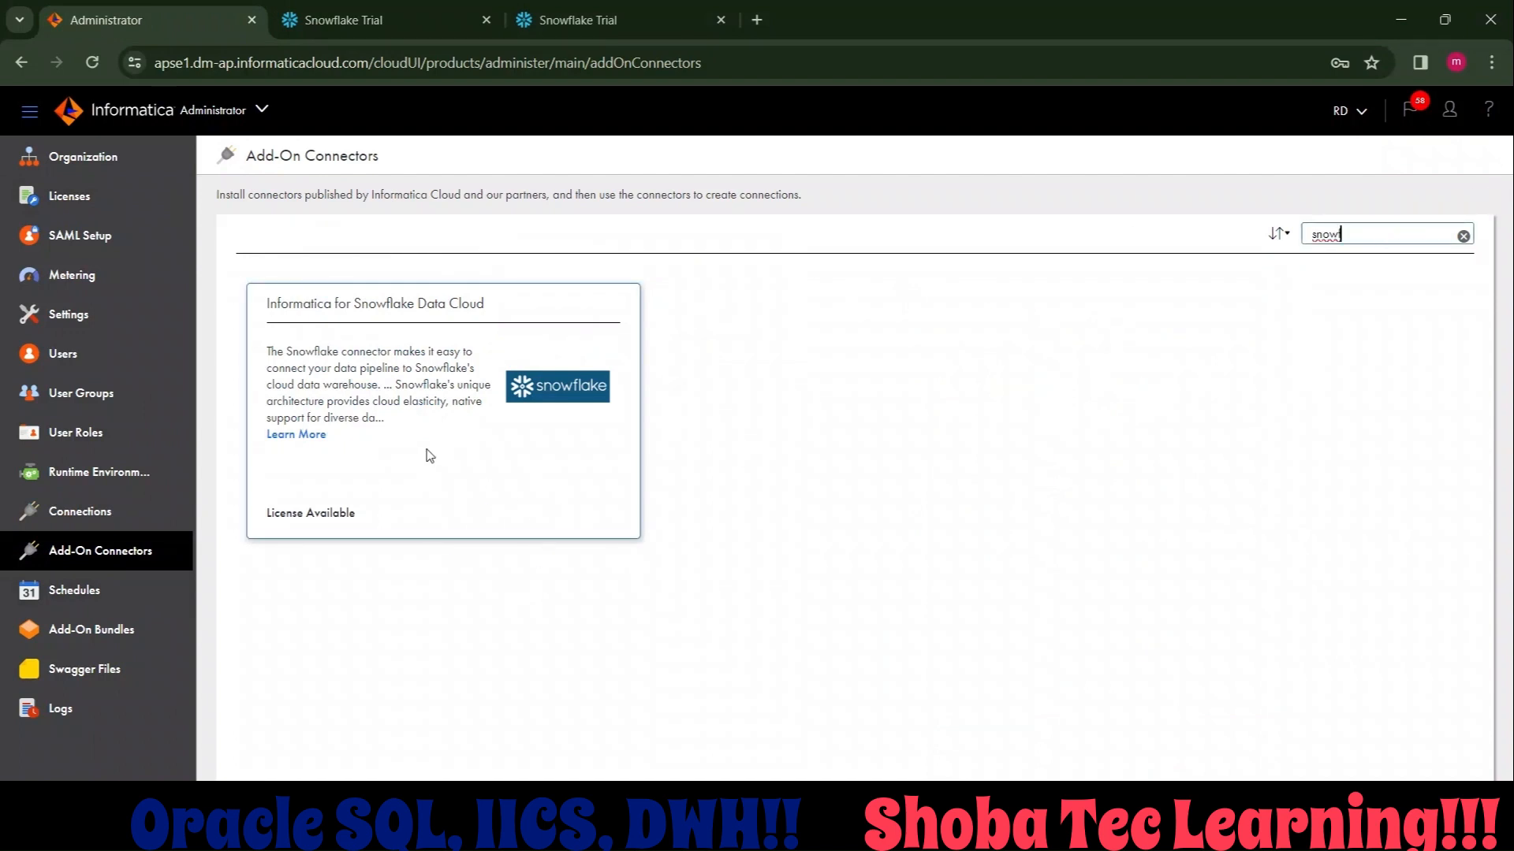
Start a new connection named Target_DB_Snowflake with the type Snowflake Data Cloud (Informatica Cloud).
left_click(137, 523)
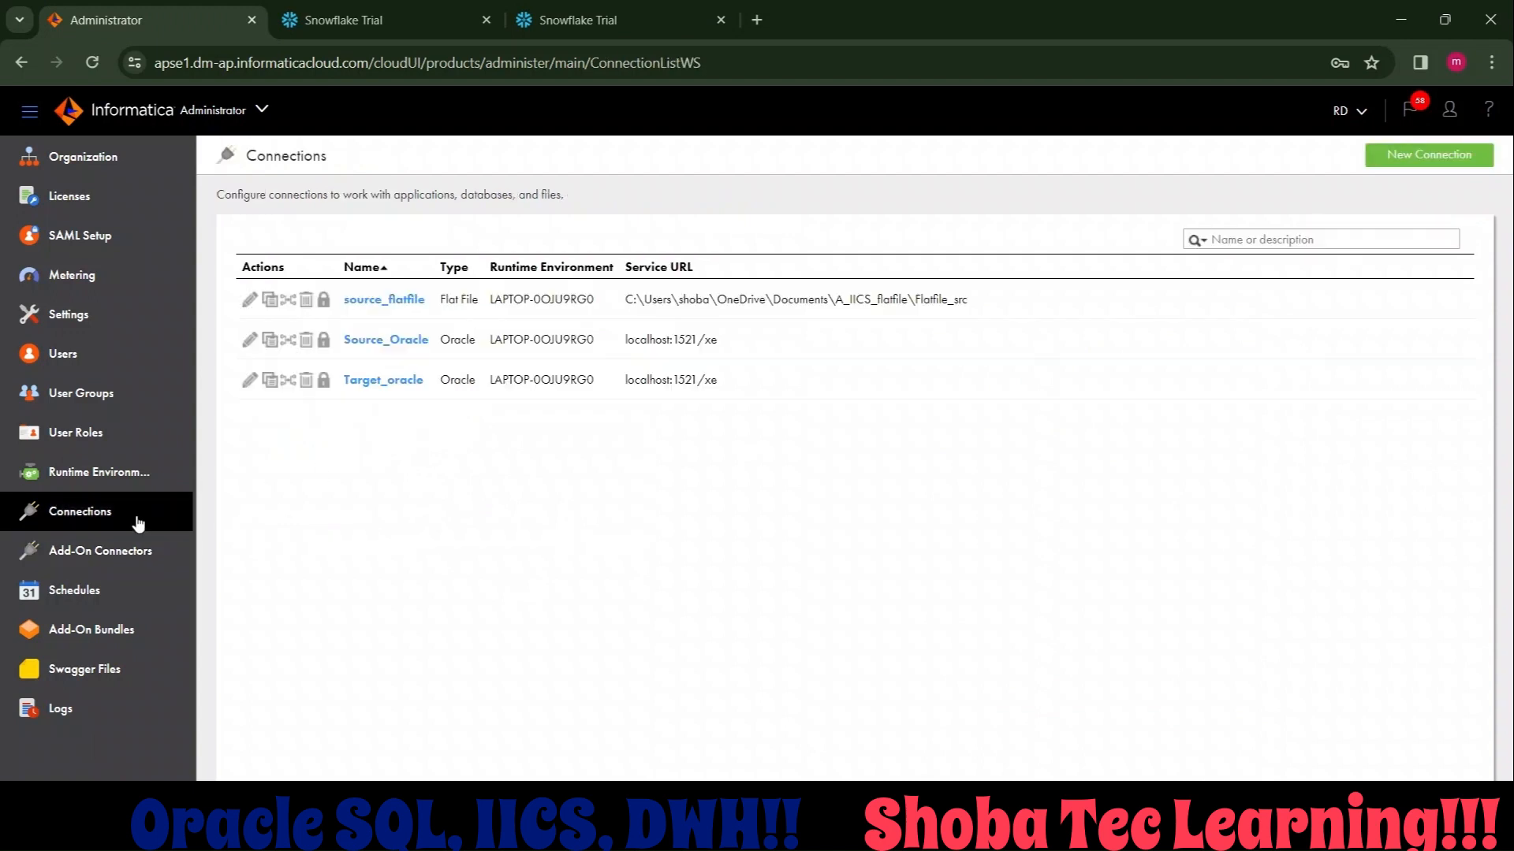
left_click(1481, 162)
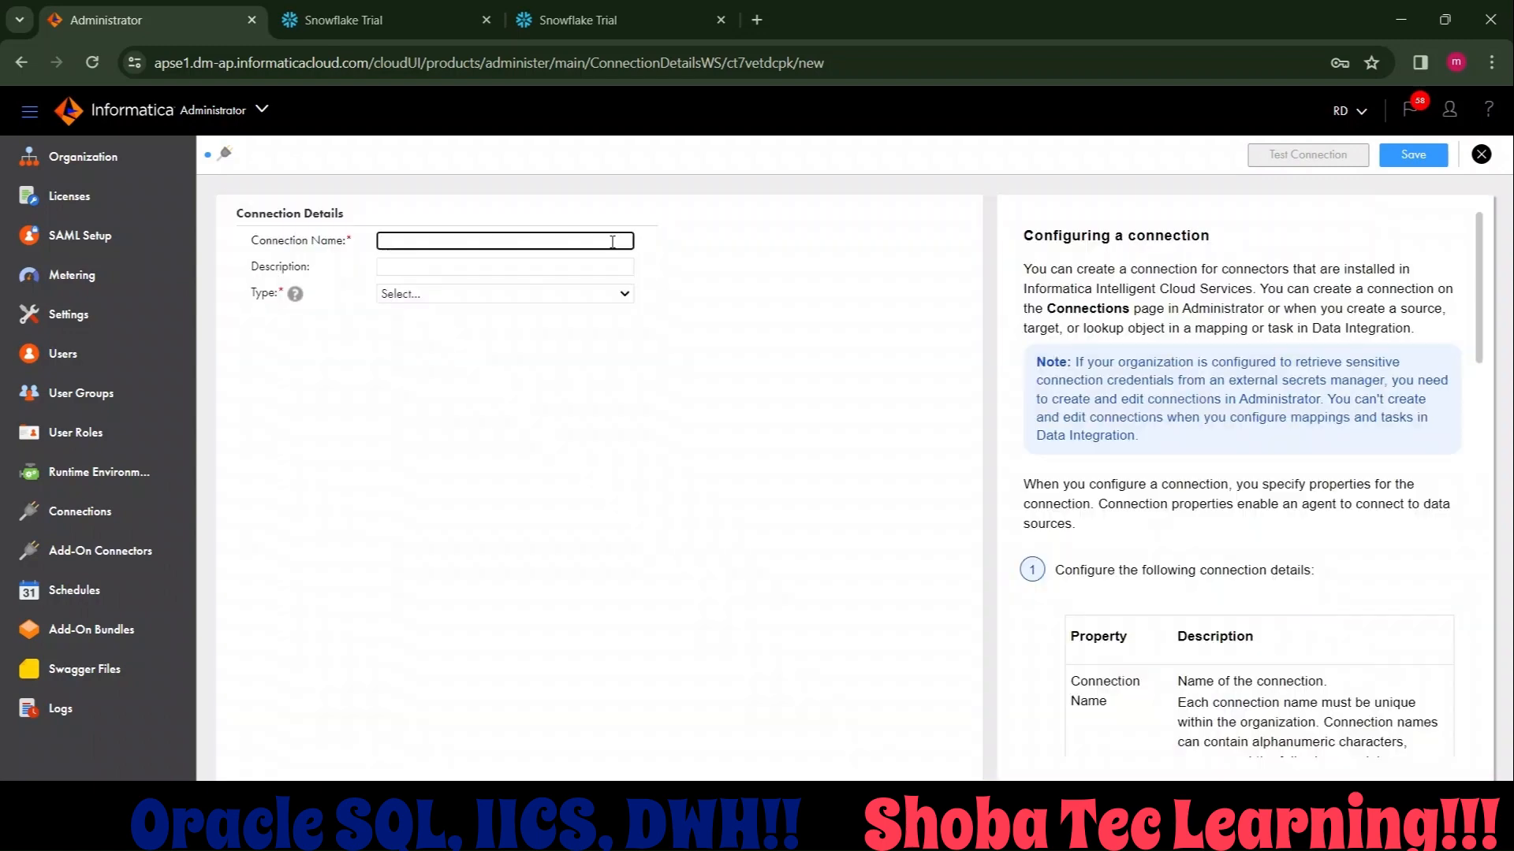
left_click(535, 240)
type("A")
type("Targ")
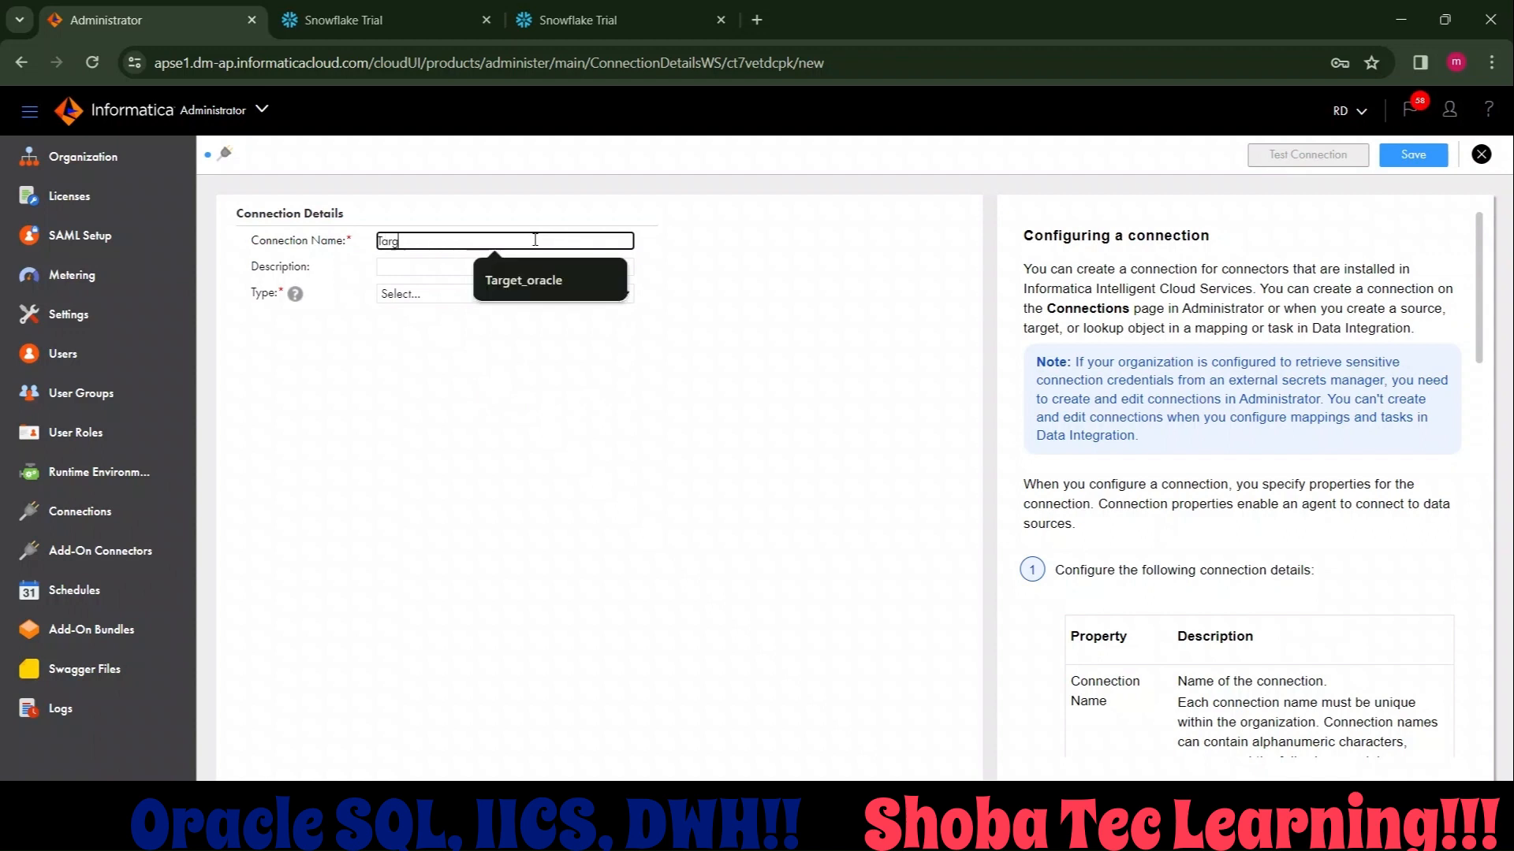
type("et_DB")
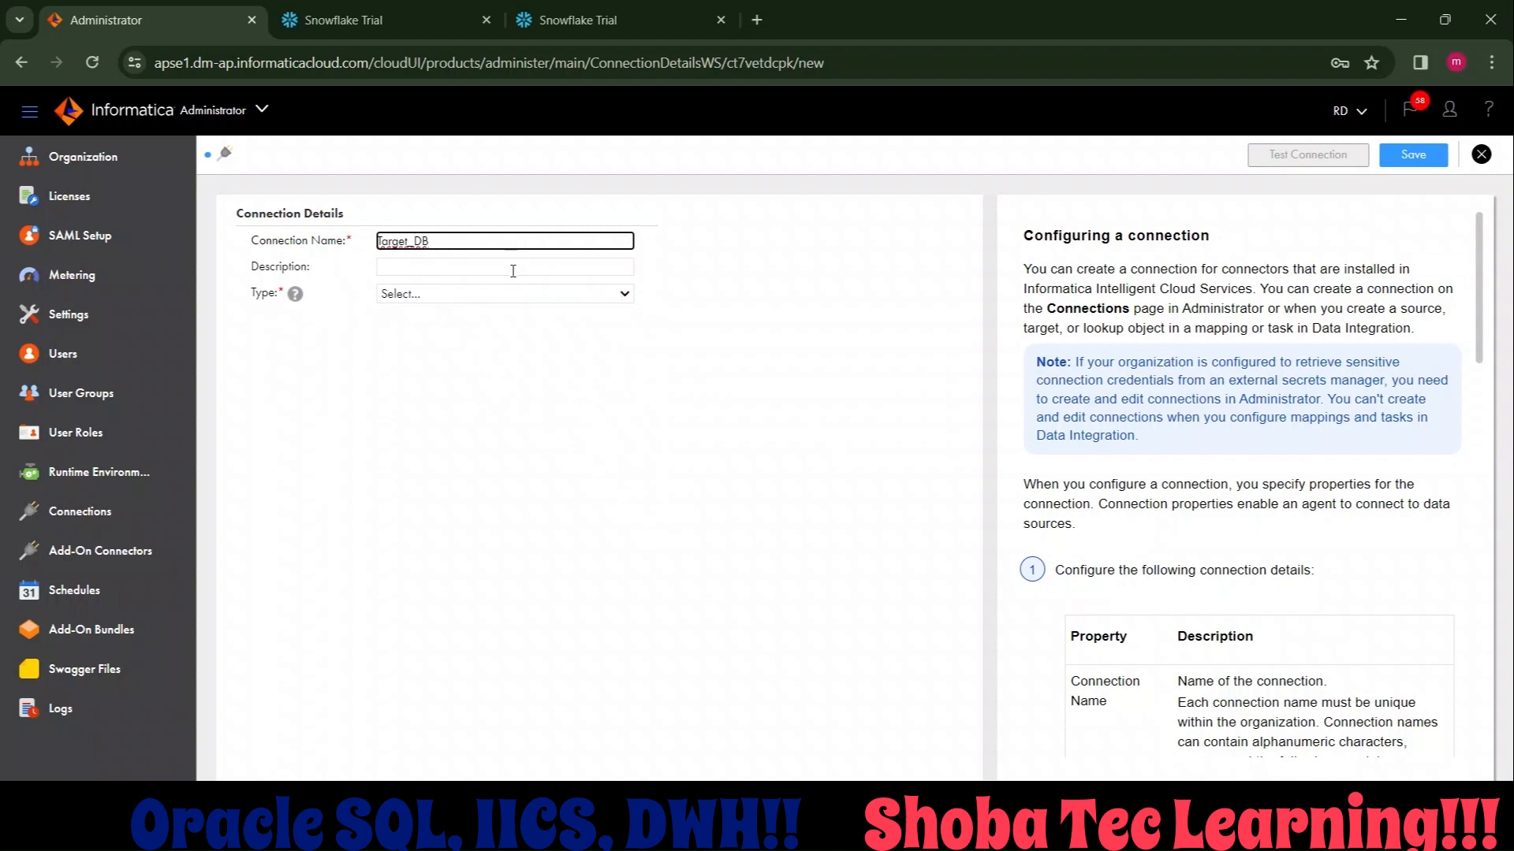
type("_Snowflake")
left_click(490, 293)
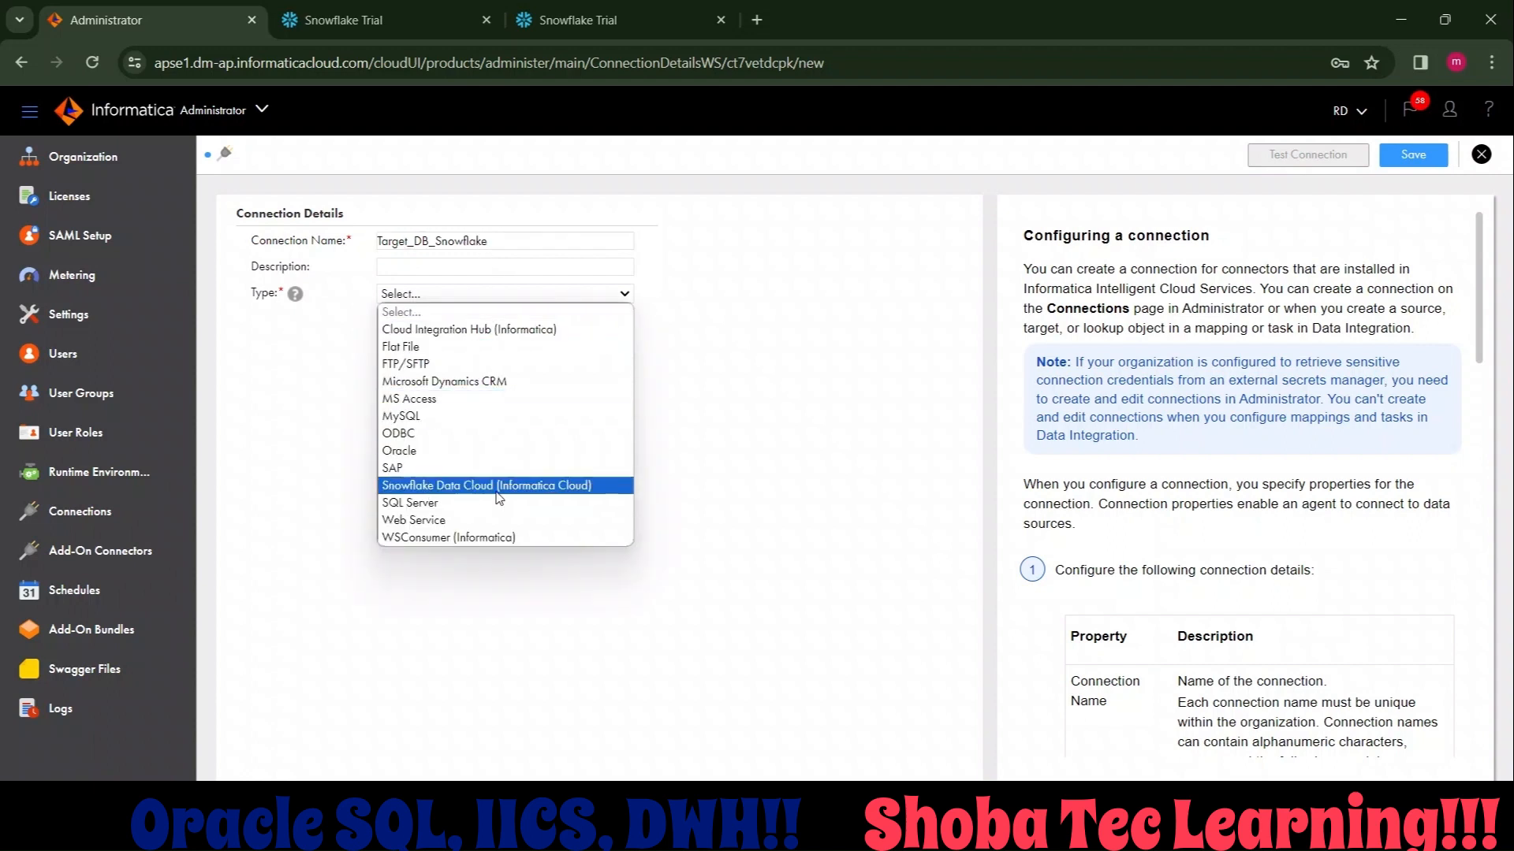
left_click(496, 487)
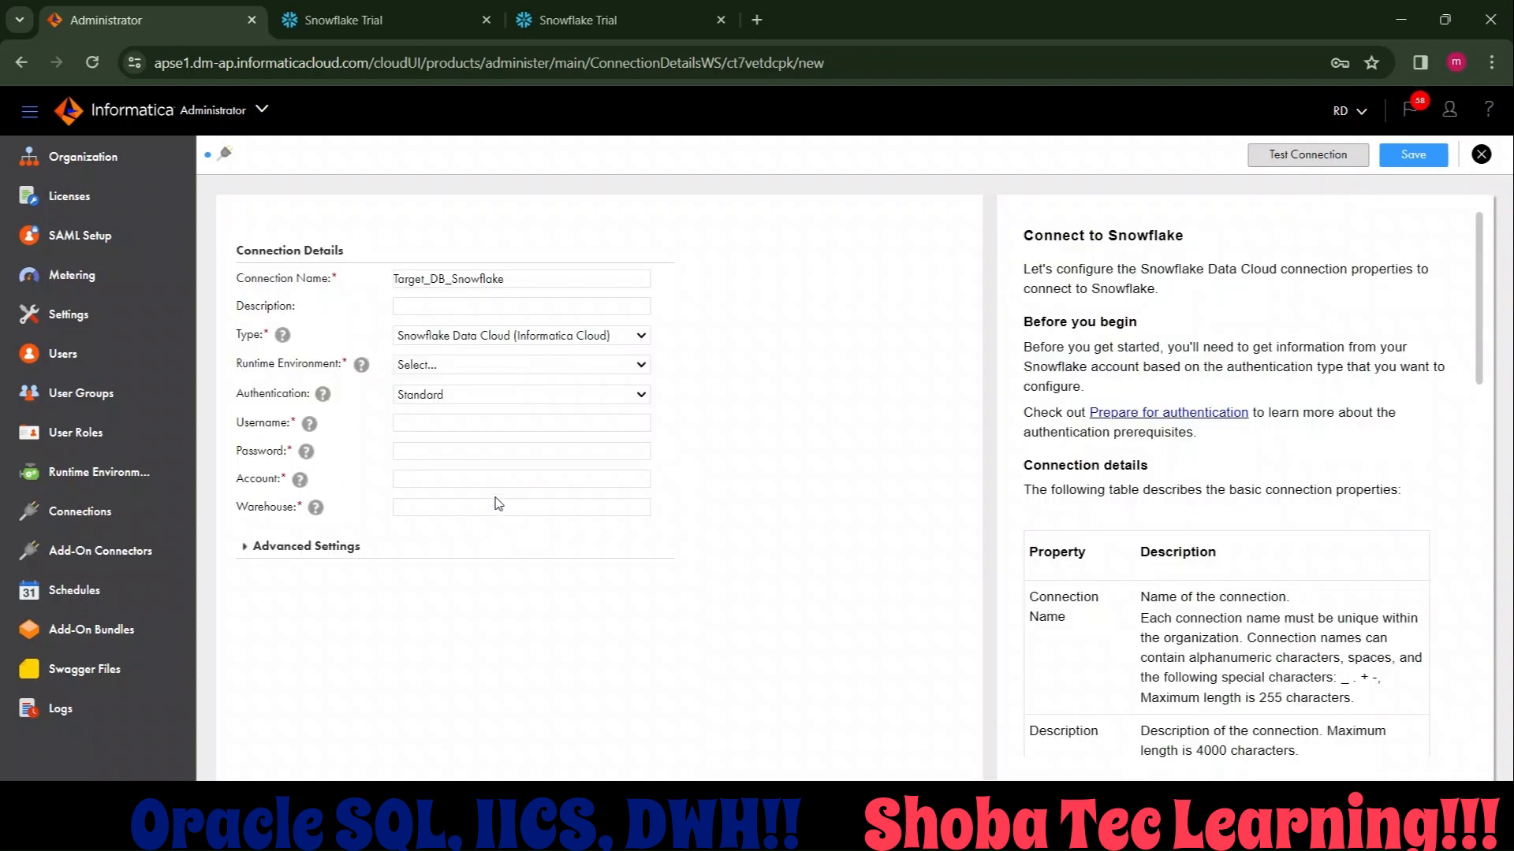
Set the connection's runtime environment to the local agent LAPTOP-0OJU9RG0.
left_click(476, 334)
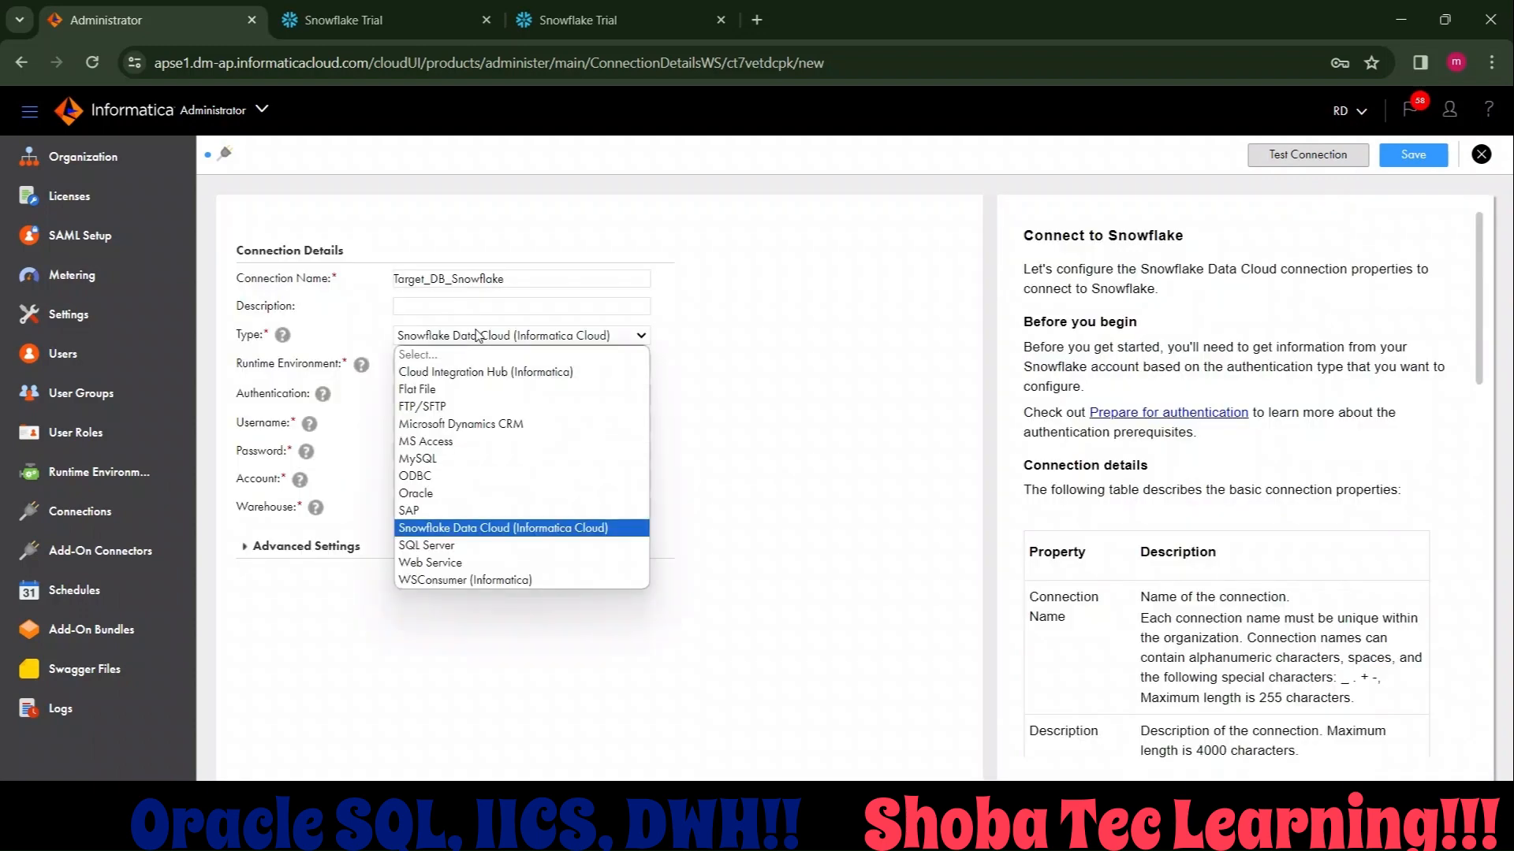
left_click(475, 335)
left_click(472, 357)
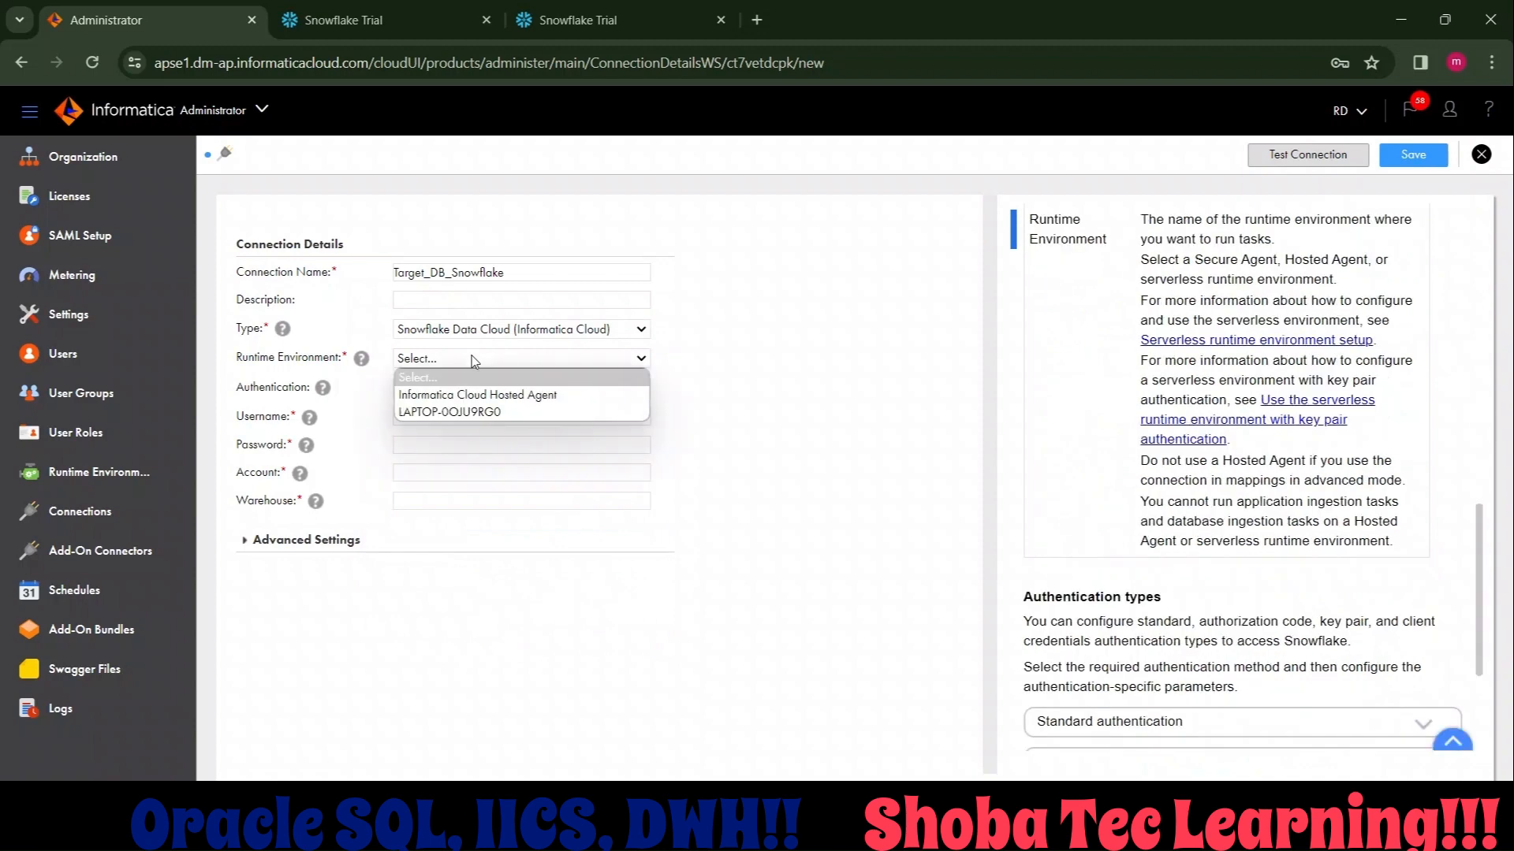
left_click(454, 411)
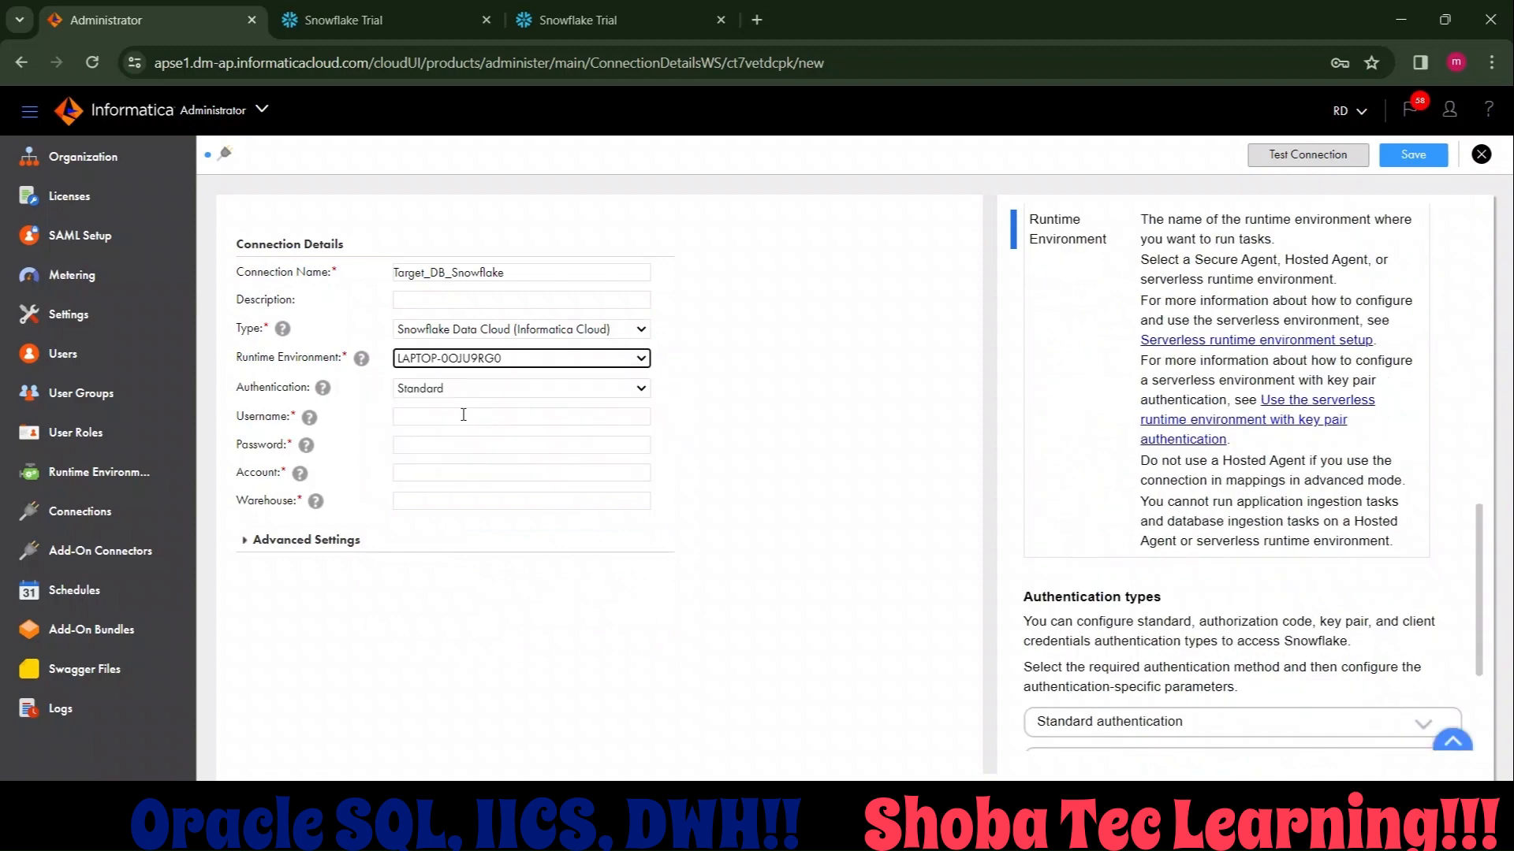
Copy the Snowflake username from the Welcome To Snowflake! email in Gmail and enter it as the Informatica connection's username.
left_click(442, 418)
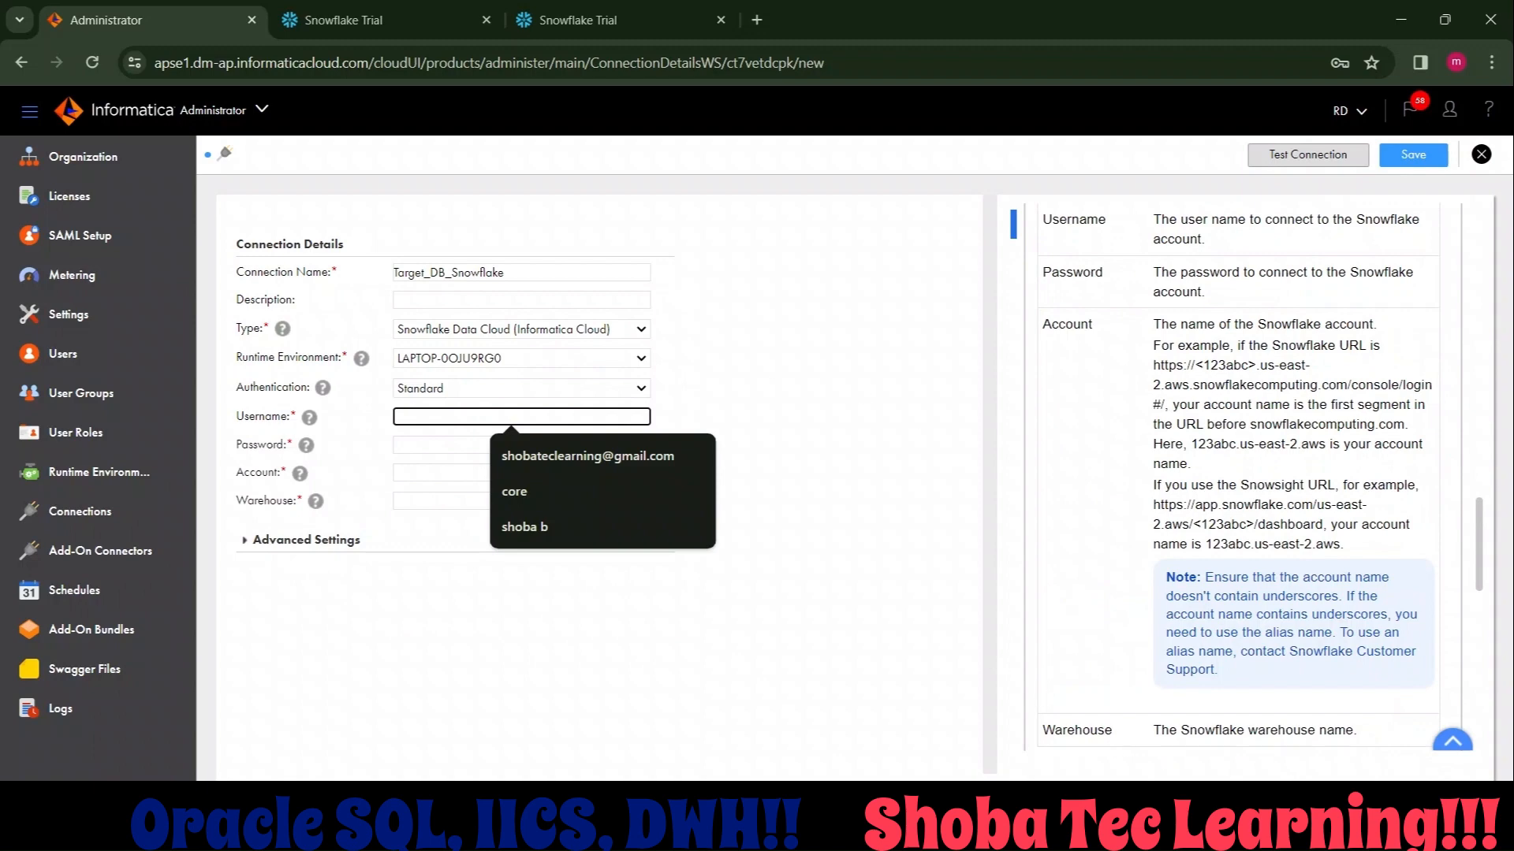
key("alt+Tab")
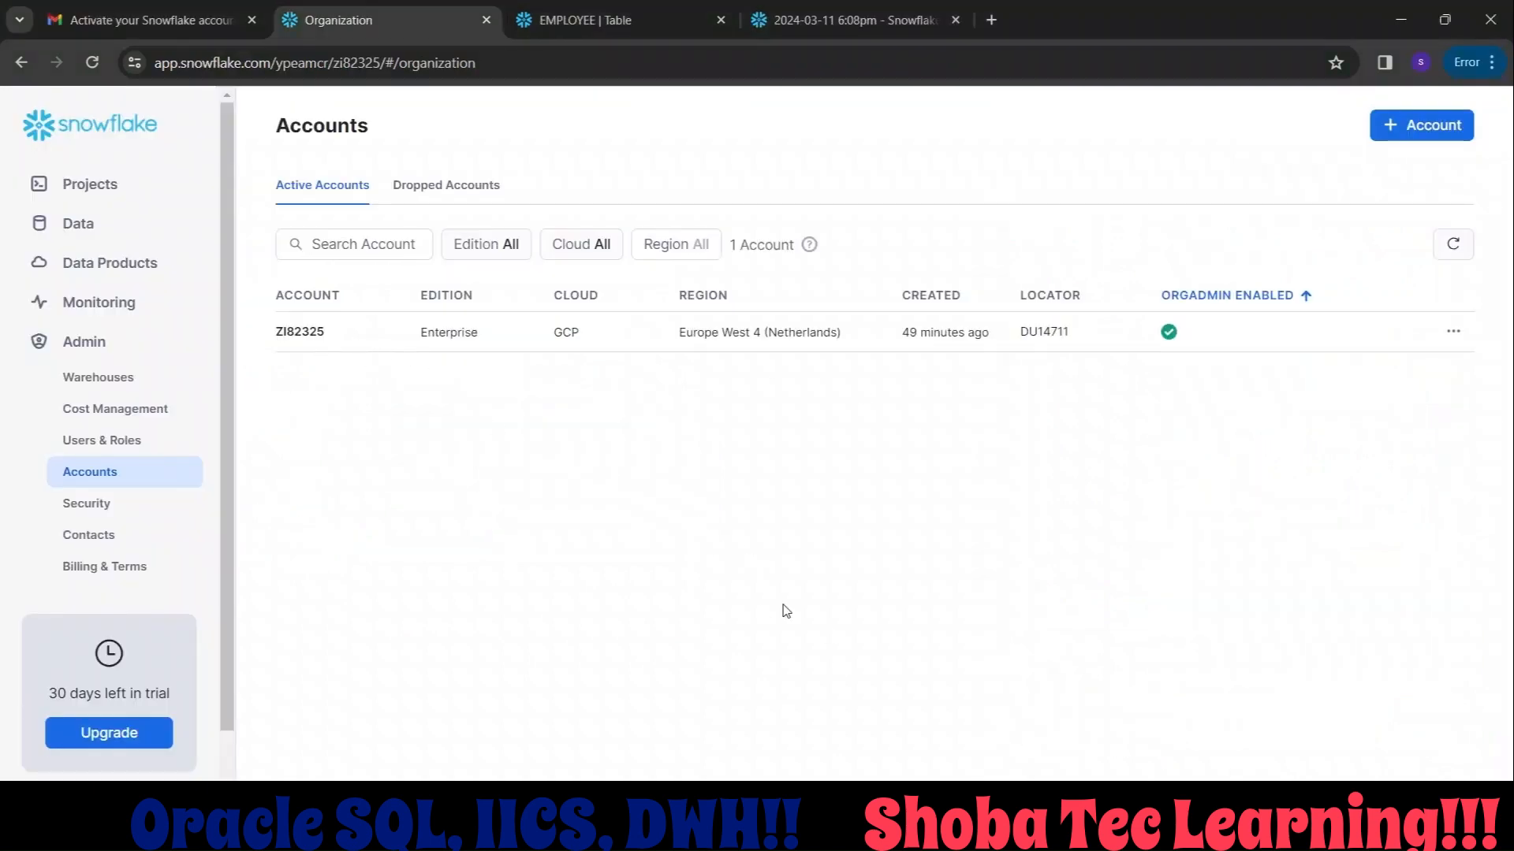
left_click(150, 17)
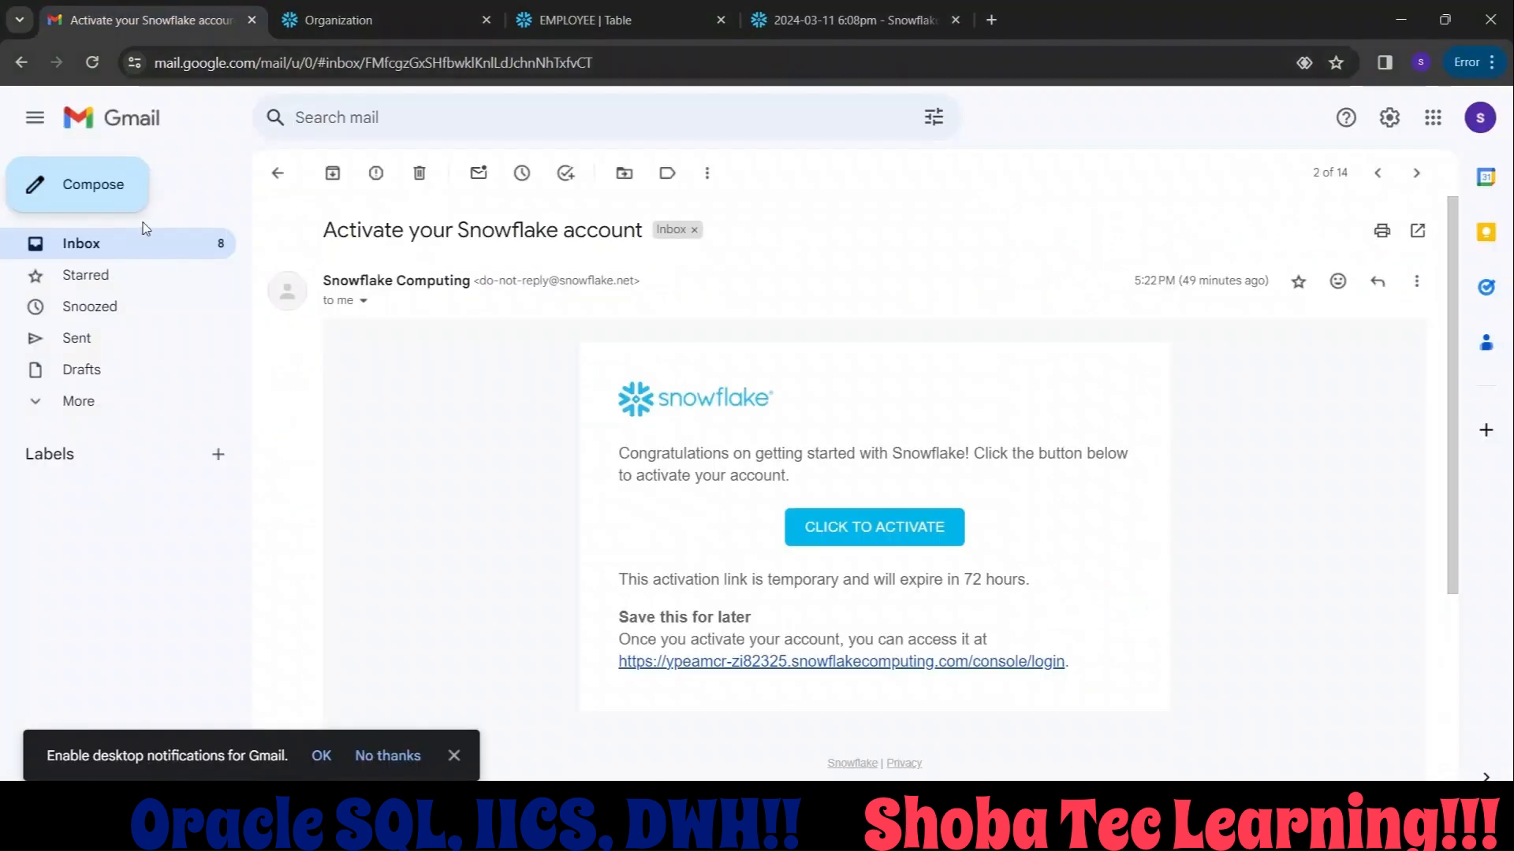
left_click(143, 259)
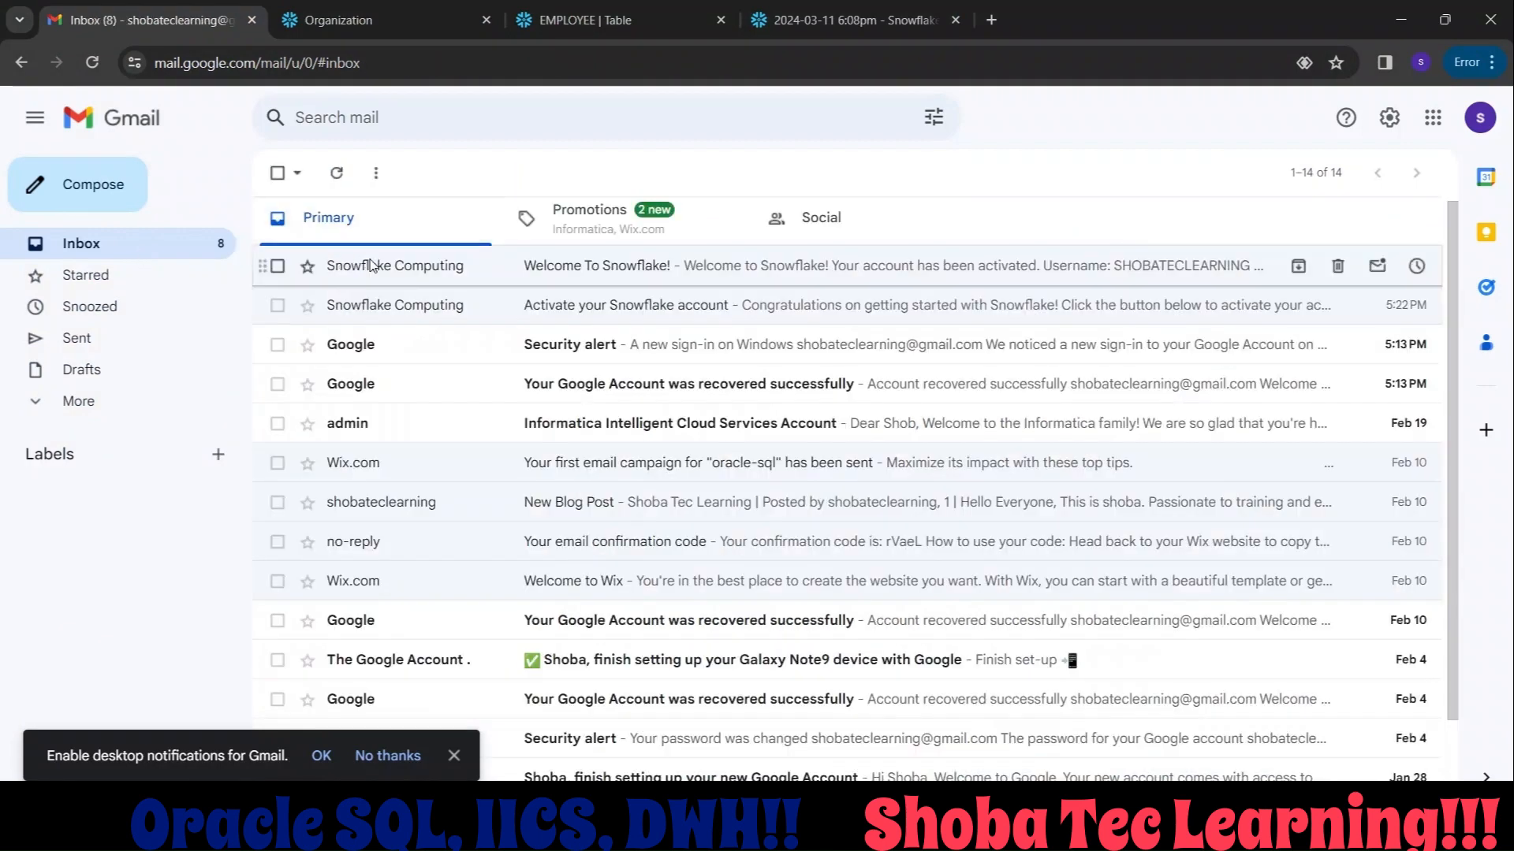
left_click(370, 262)
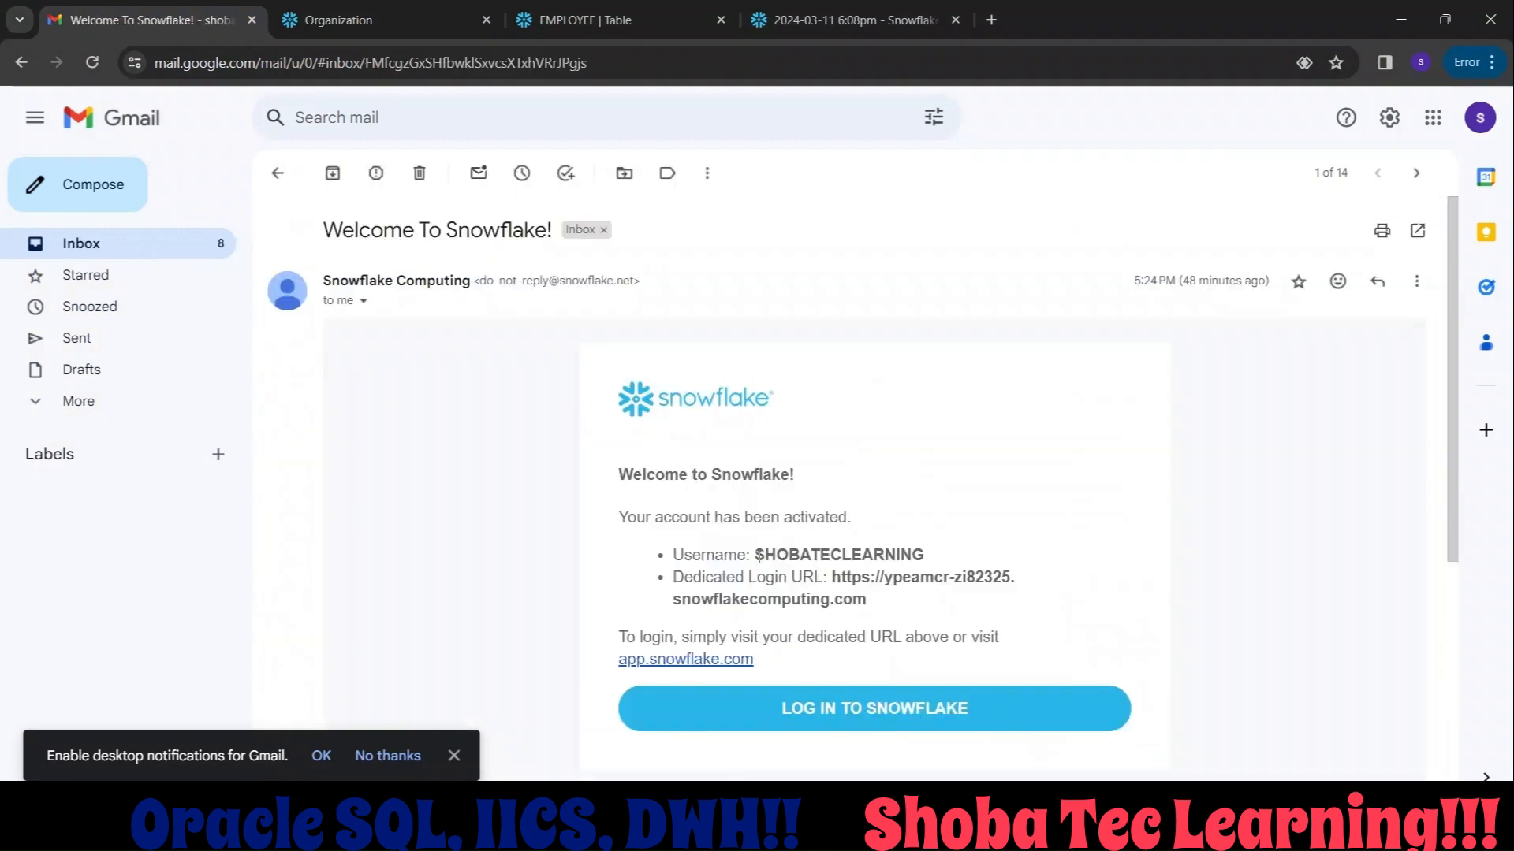
double_click(757, 555)
key("ctrl+c")
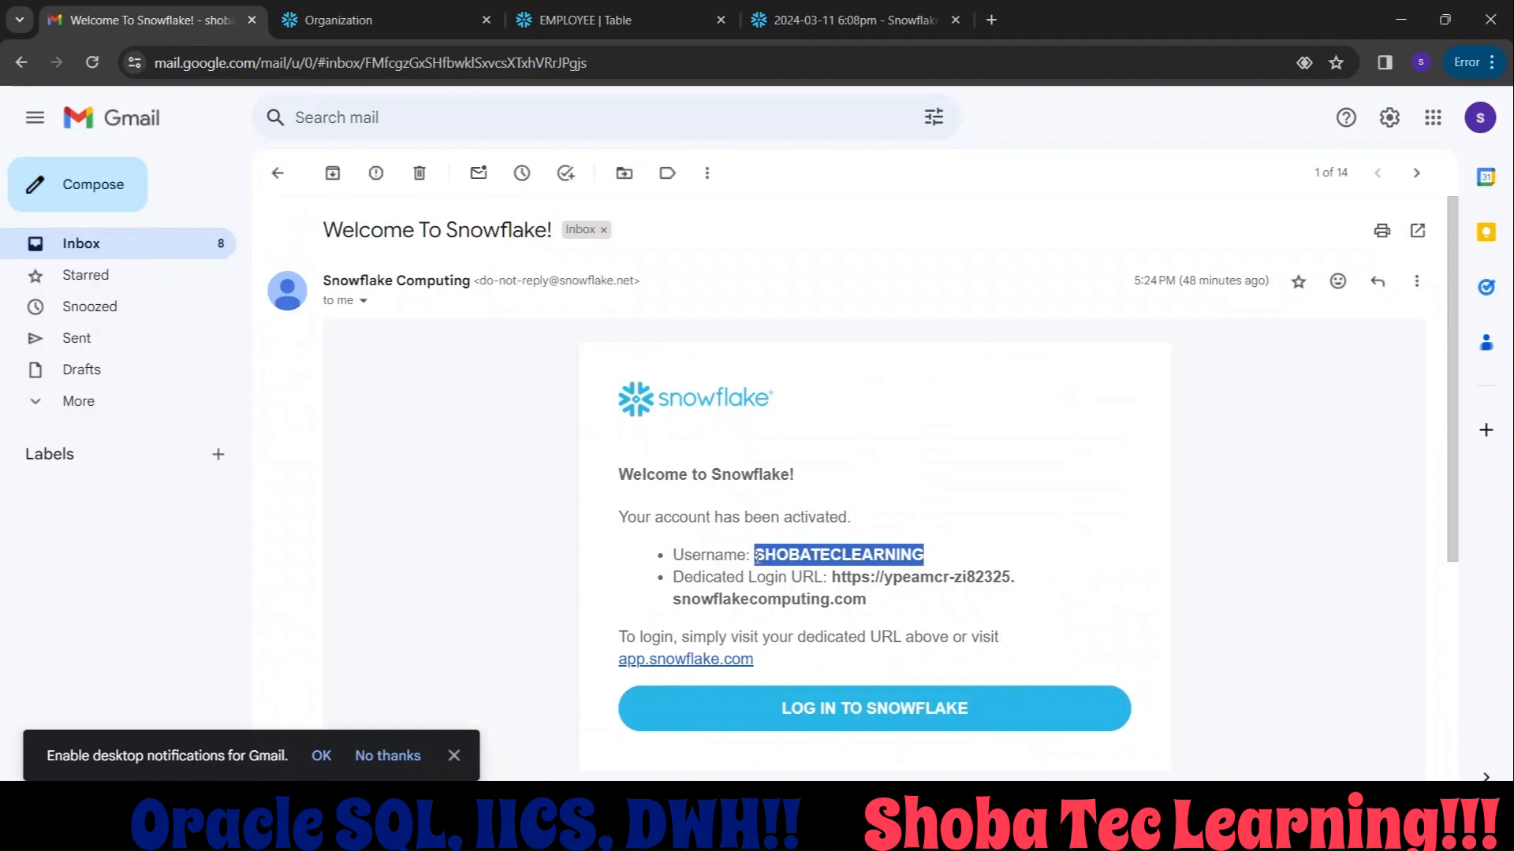
key("alt+Tab")
key("ctrl+v")
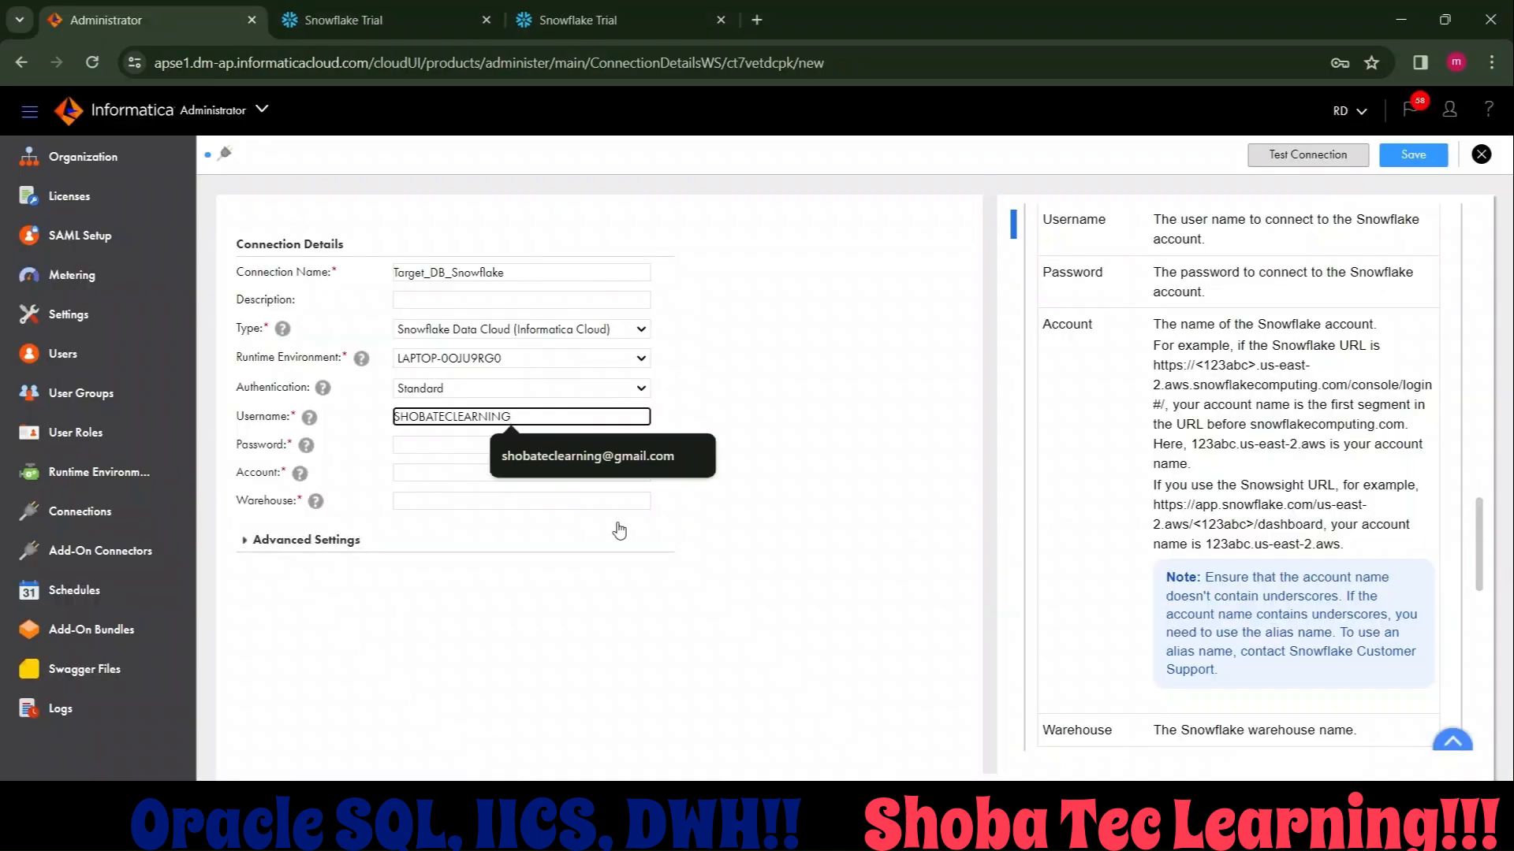
Enter the Snowflake account password in the connection's password field.
left_click(419, 445)
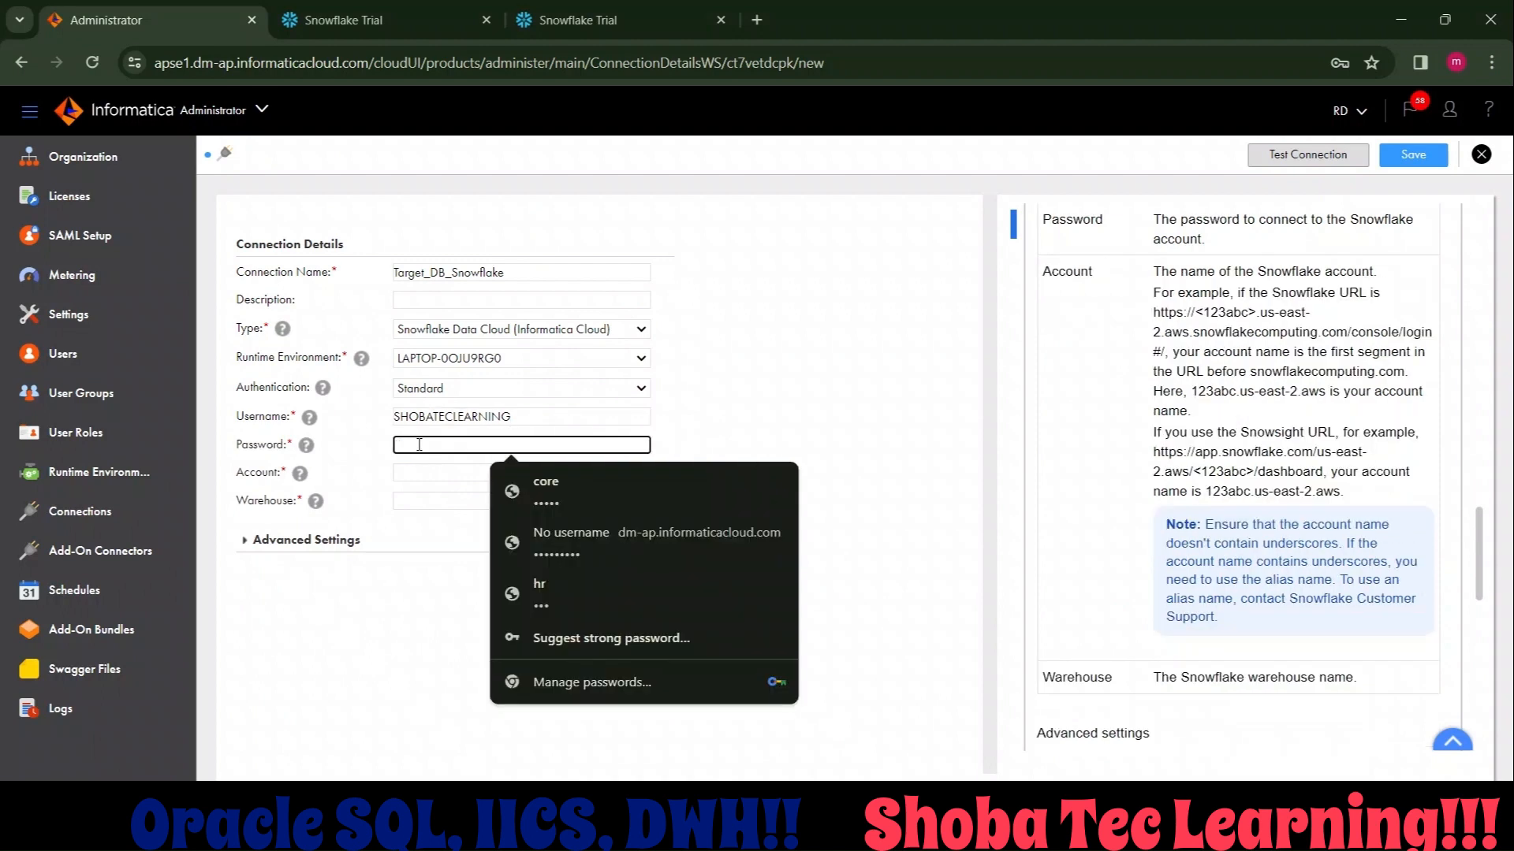
type("•••••")
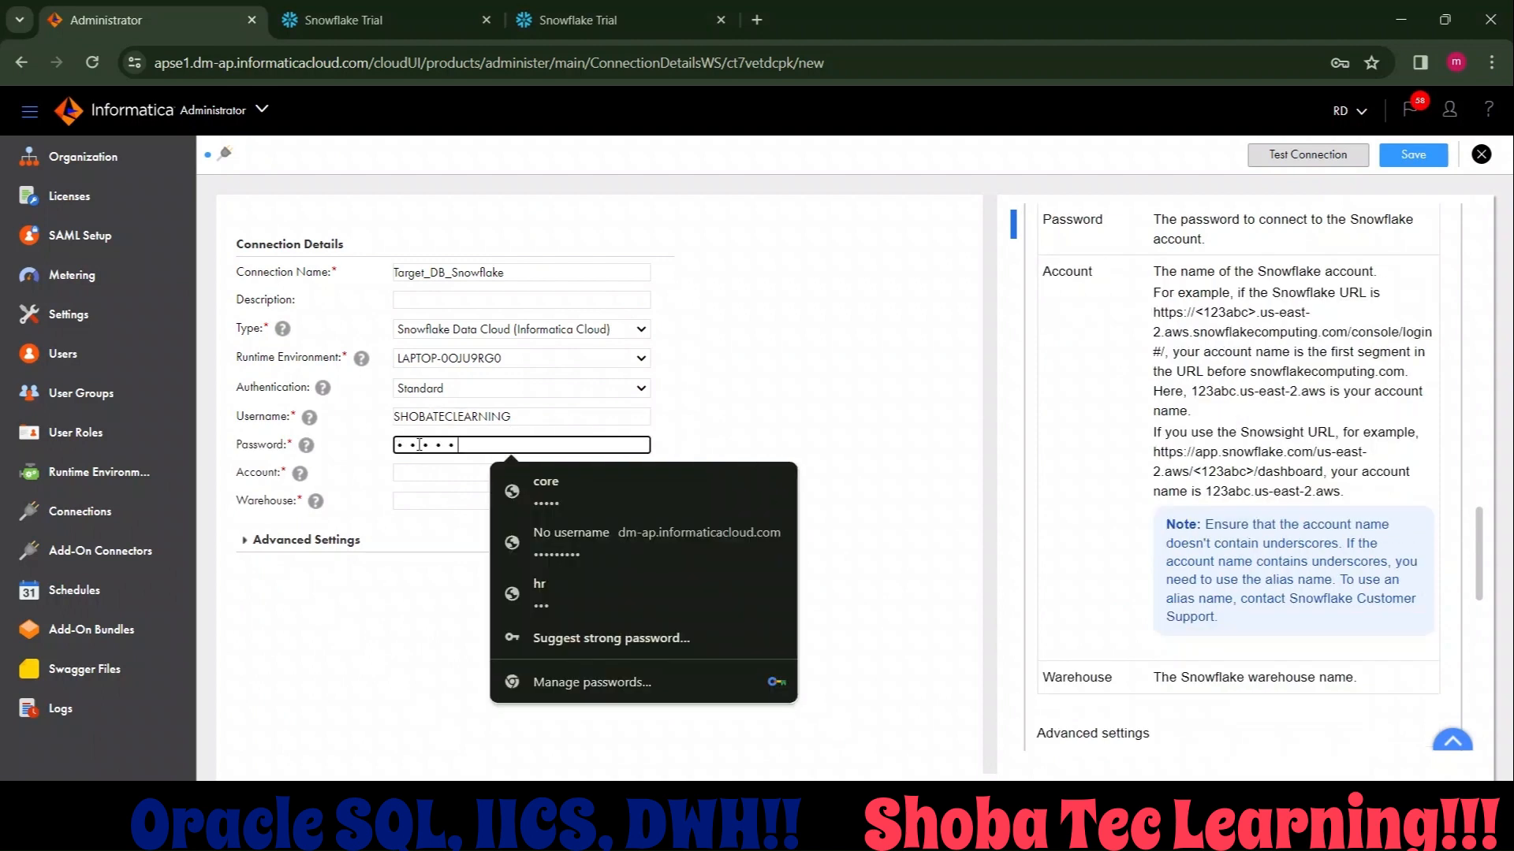
type("•")
Enter the account identifier noted in Notepad++ as the connection's account, in its saved uppercase form, and set the warehouse to EDW.
left_click(397, 474)
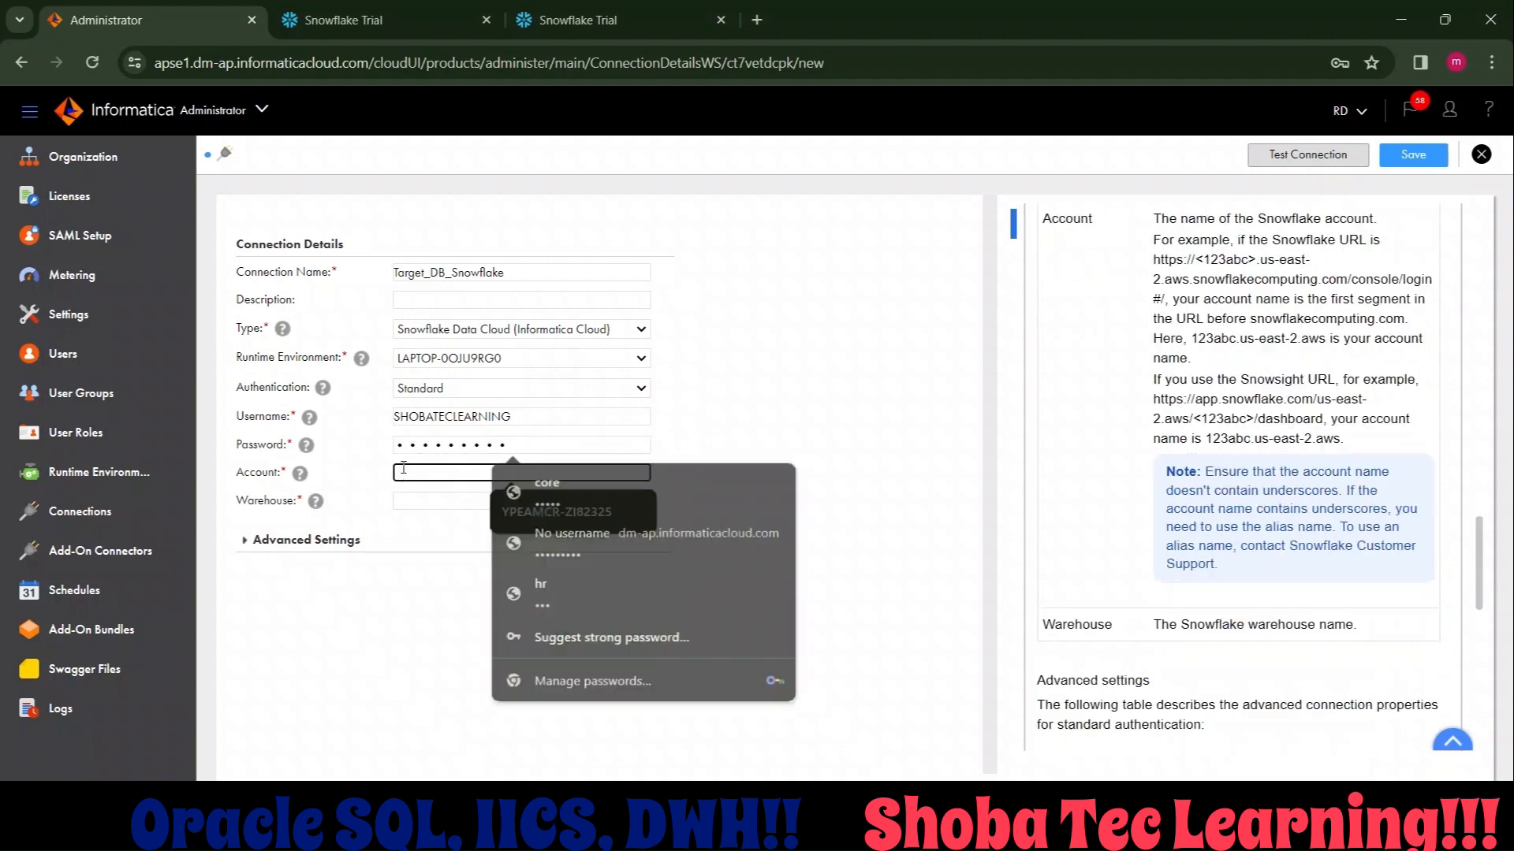
key("alt+Tab")
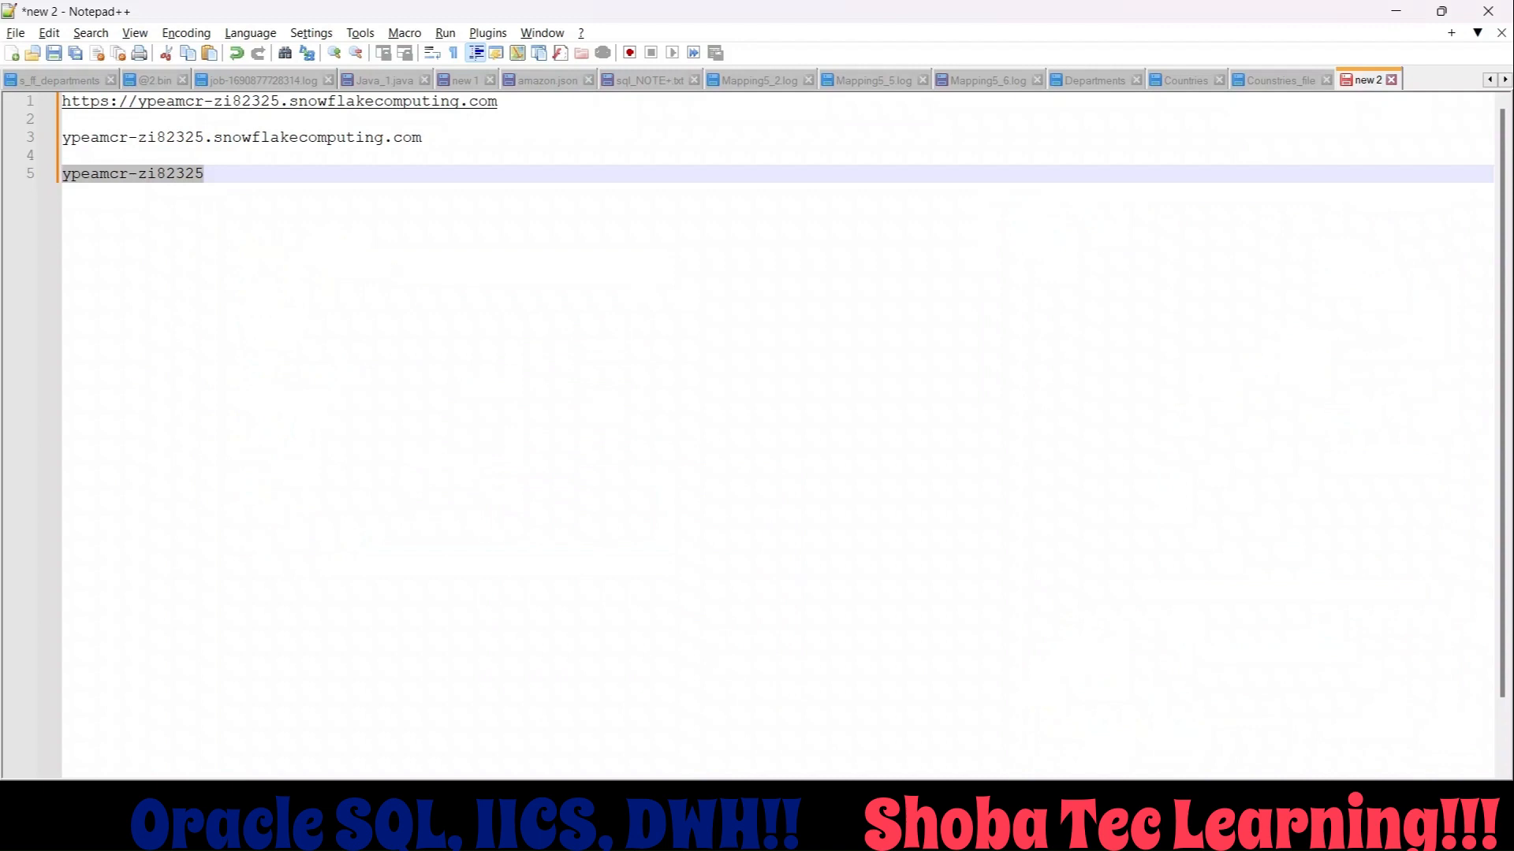
key("alt+Tab")
type("ypeamcr-zi82325")
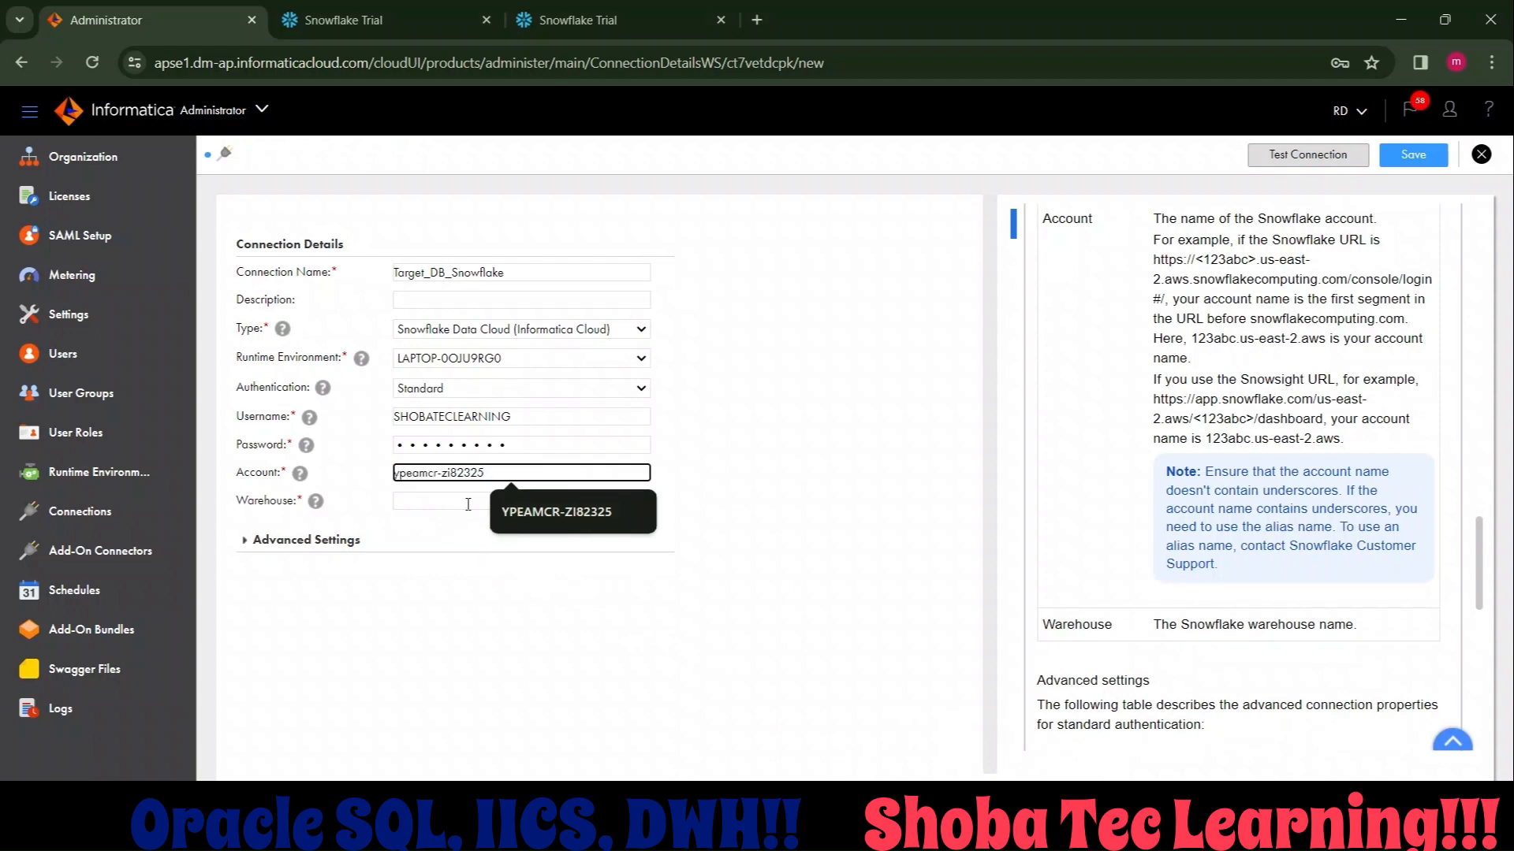
left_click(518, 515)
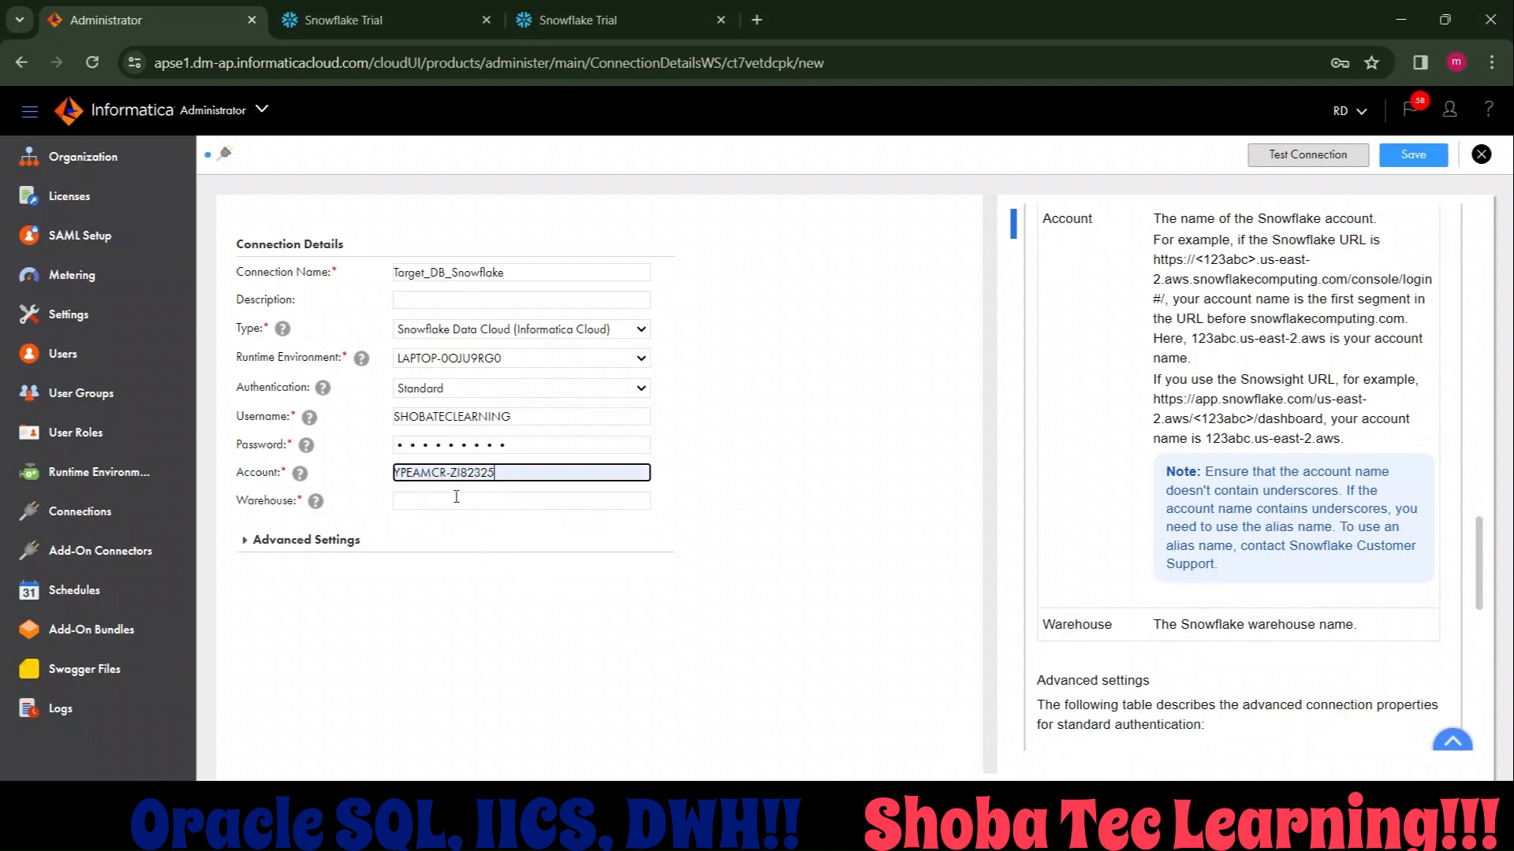
left_click(456, 500)
left_click(512, 540)
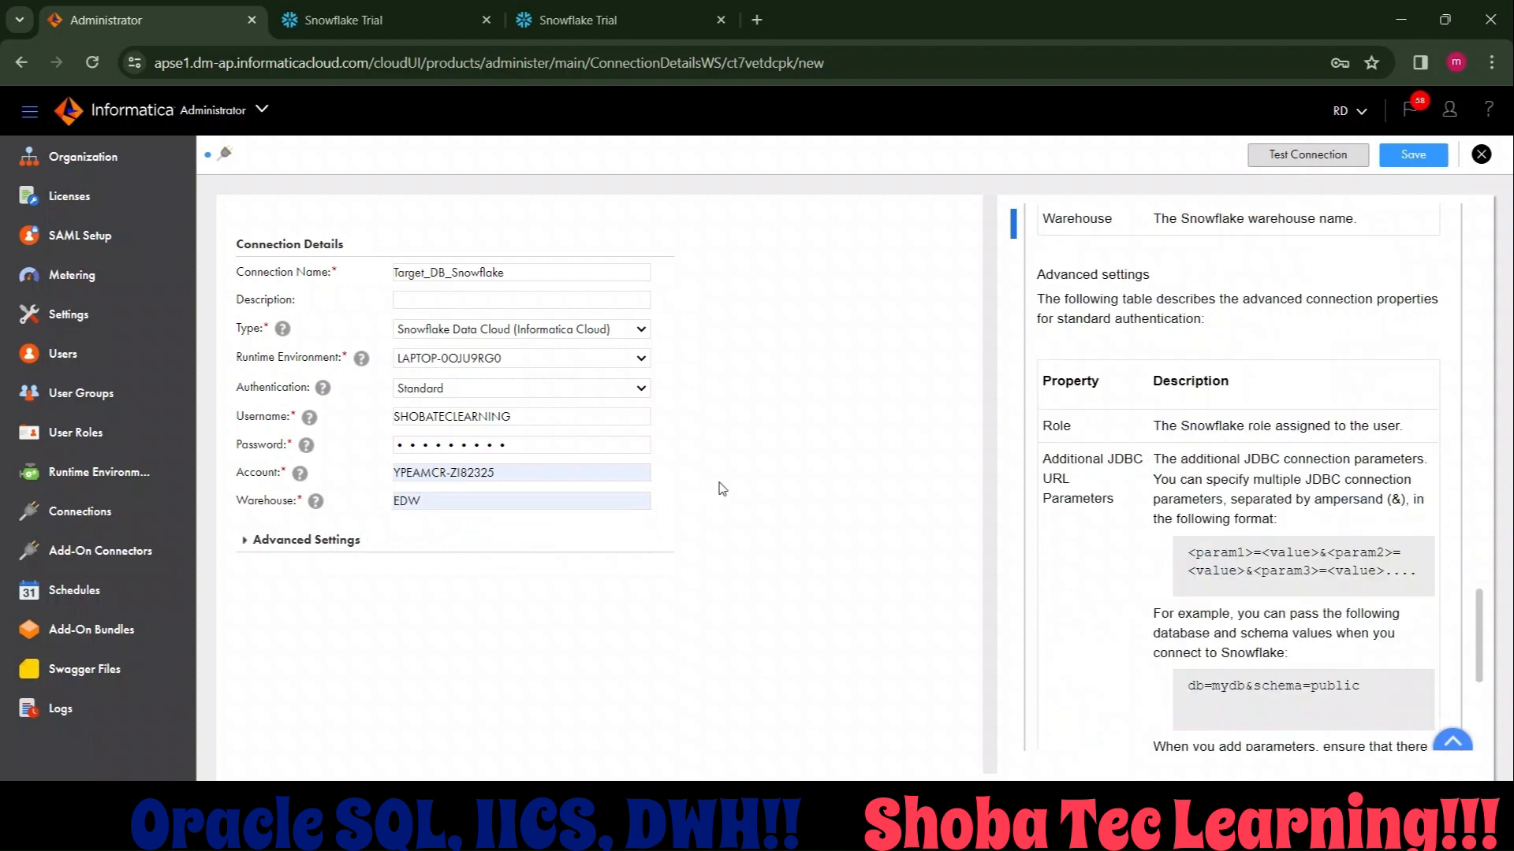
Test the Target_DB_Snowflake connection, dismiss the browser's offer to store the password, and save the connection.
left_click(1326, 158)
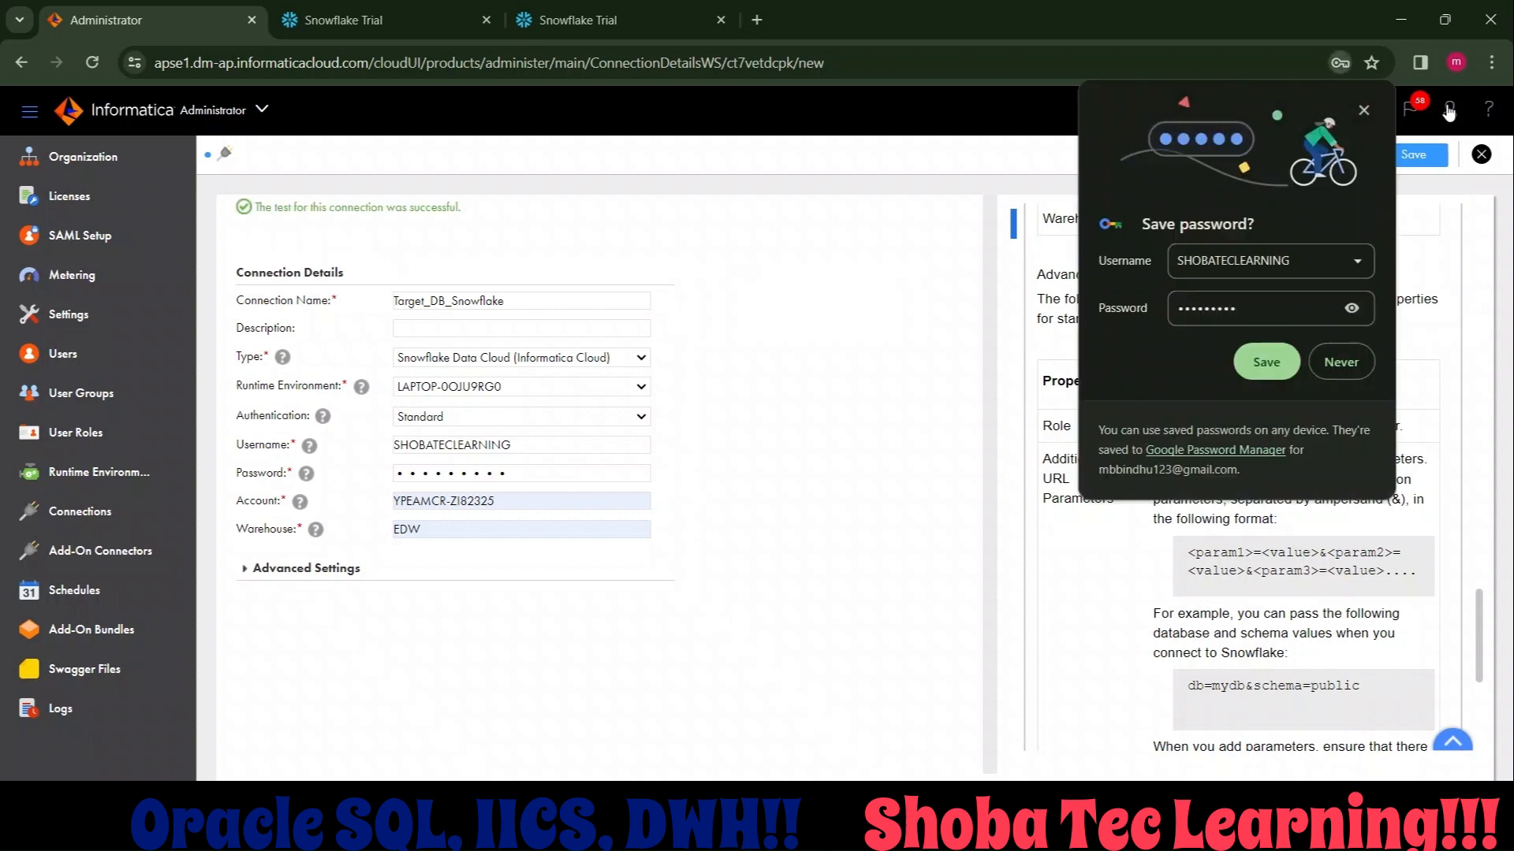
left_click(1365, 111)
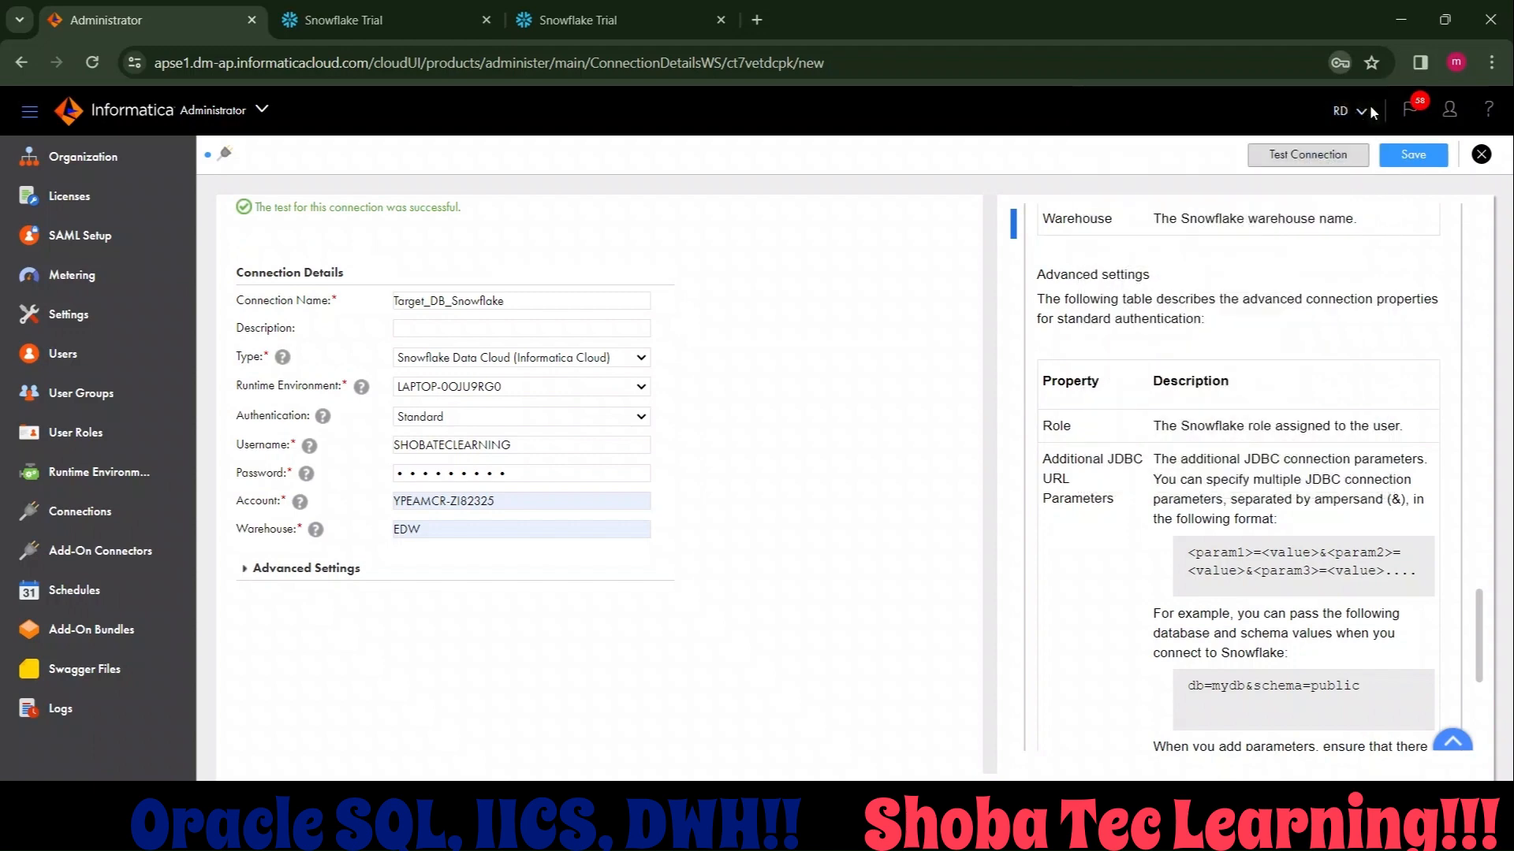
left_click(1414, 156)
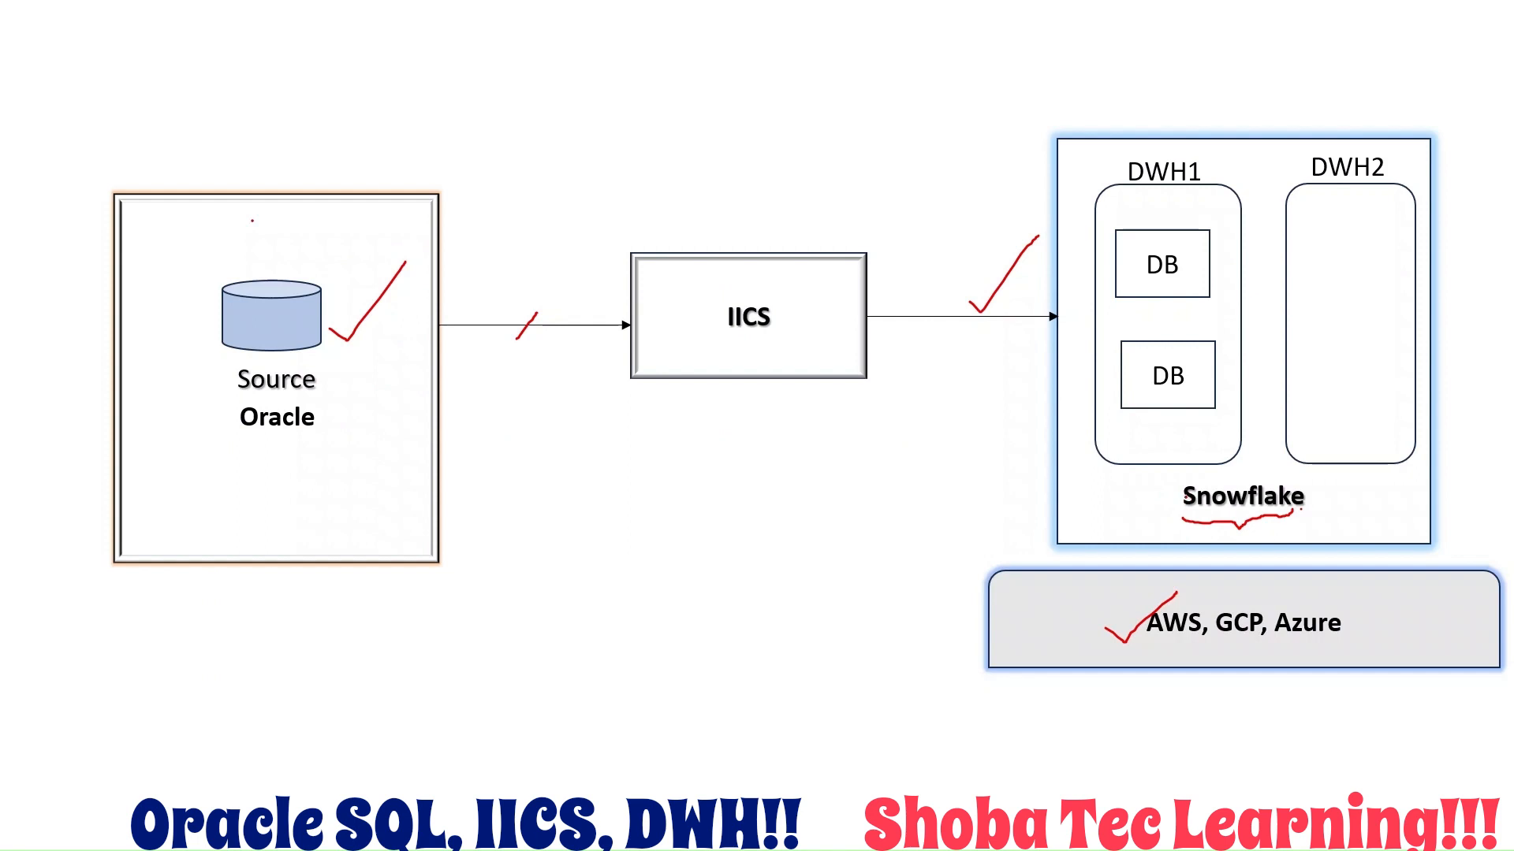
mouse_move(1172, 507)
left_mouse_down()
mouse_move(1185, 516)
mouse_move(1214, 477)
left_mouse_up()
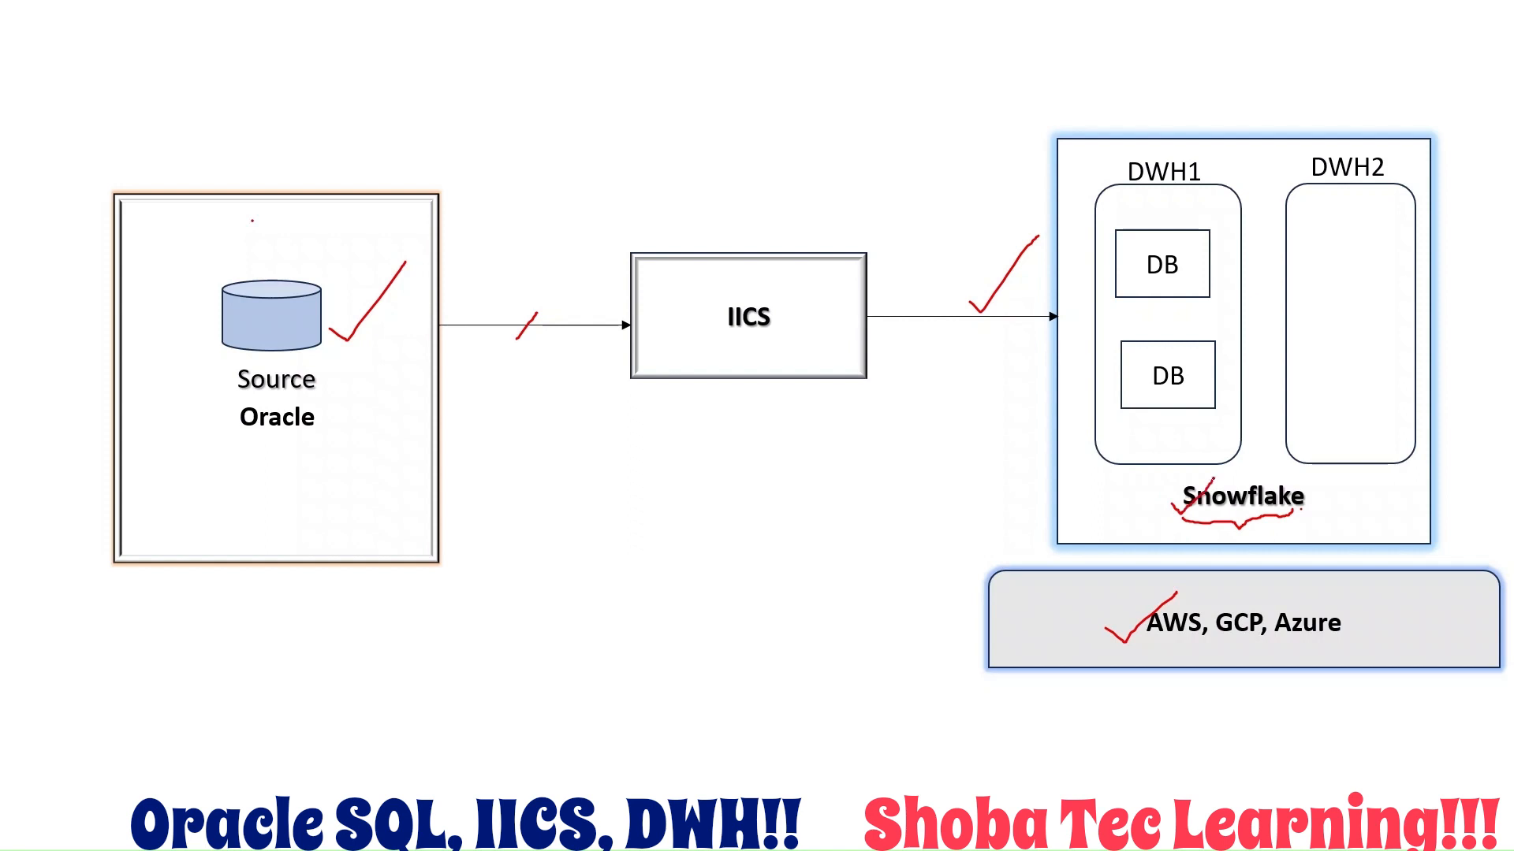